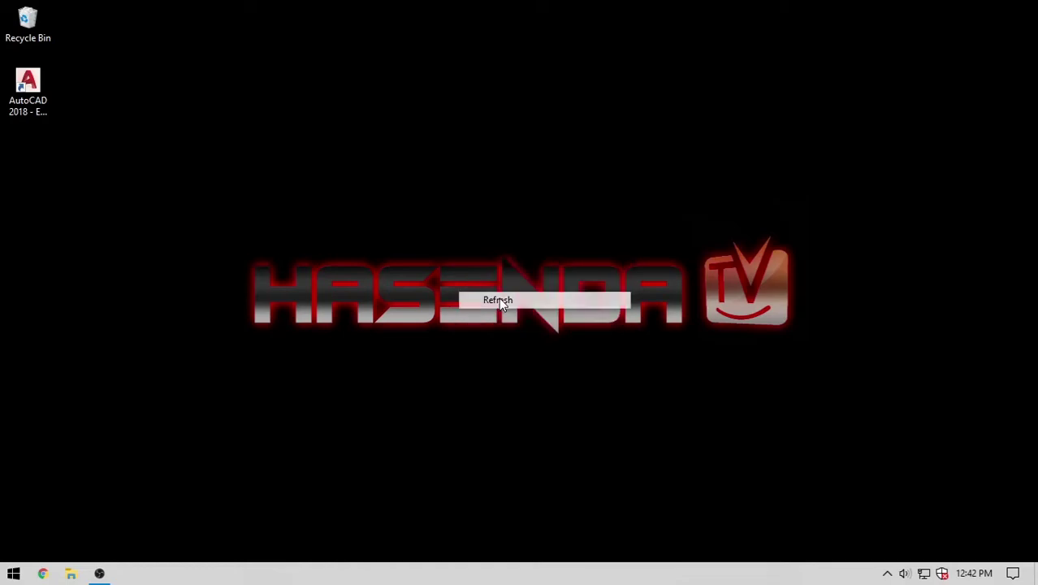
Refresh the desktop and launch AutoCAD 2018.
{"action": "right_click", "coordinate": [283, 185]}
{"action": "left_click", "coordinate": [352, 256]}
{"action": "double_click", "coordinate": [28, 84]}
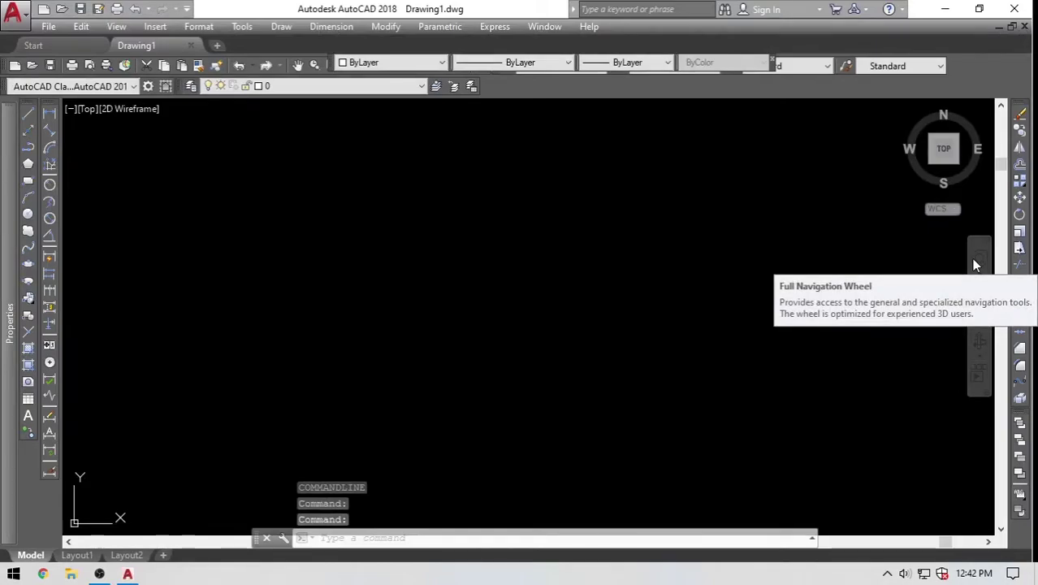
{"action": "left_click", "coordinate": [502, 264]}
{"action": "left_click", "coordinate": [491, 278]}
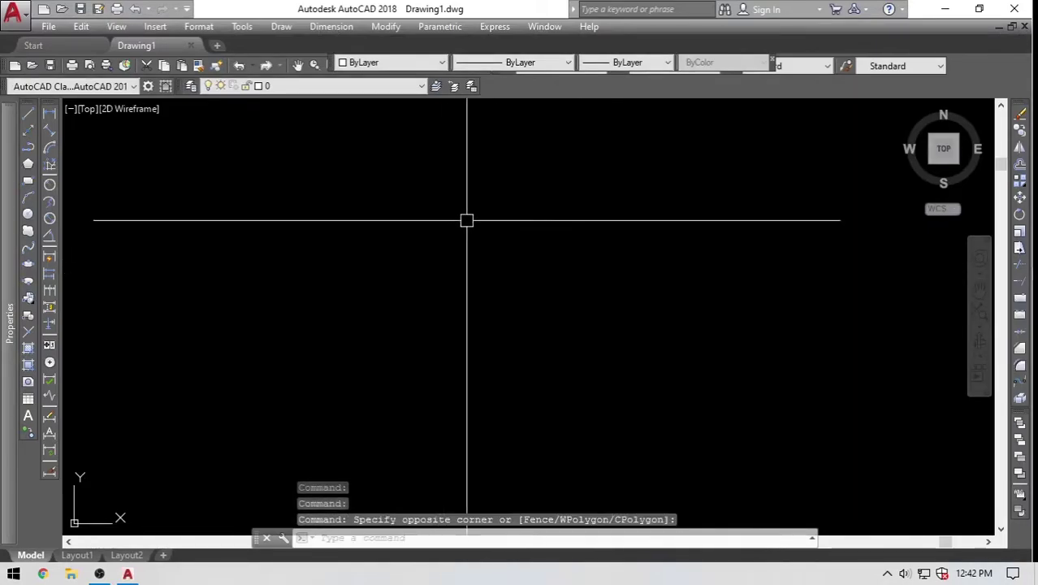
{"action": "scroll", "coordinate": [461, 318], "scroll_direction": "down", "scroll_amount": 4}
{"action": "scroll", "coordinate": [494, 278], "scroll_direction": "up", "scroll_amount": 5}
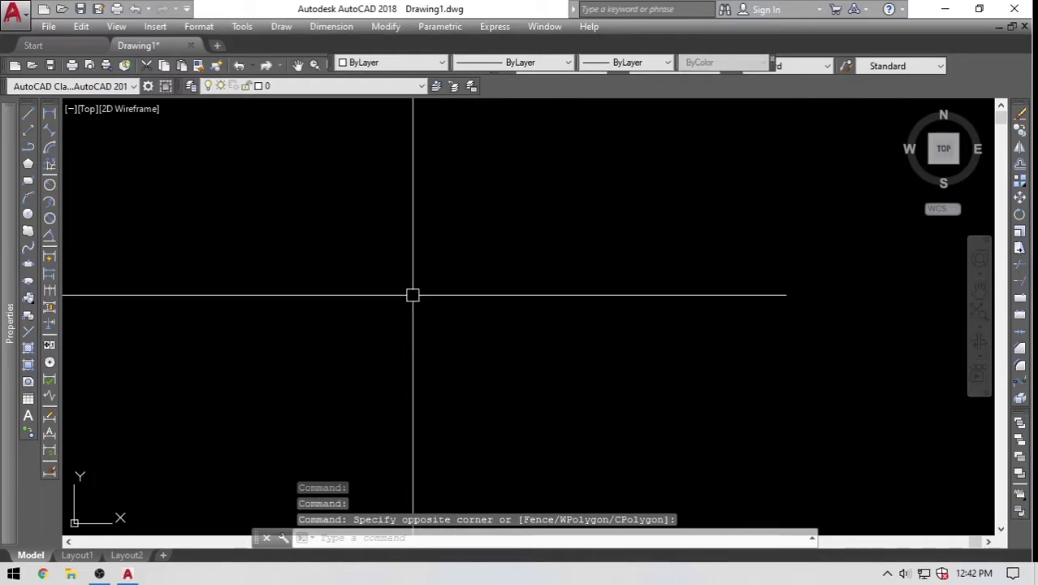
{"action": "left_click", "coordinate": [460, 233]}
{"action": "left_click", "coordinate": [557, 296]}
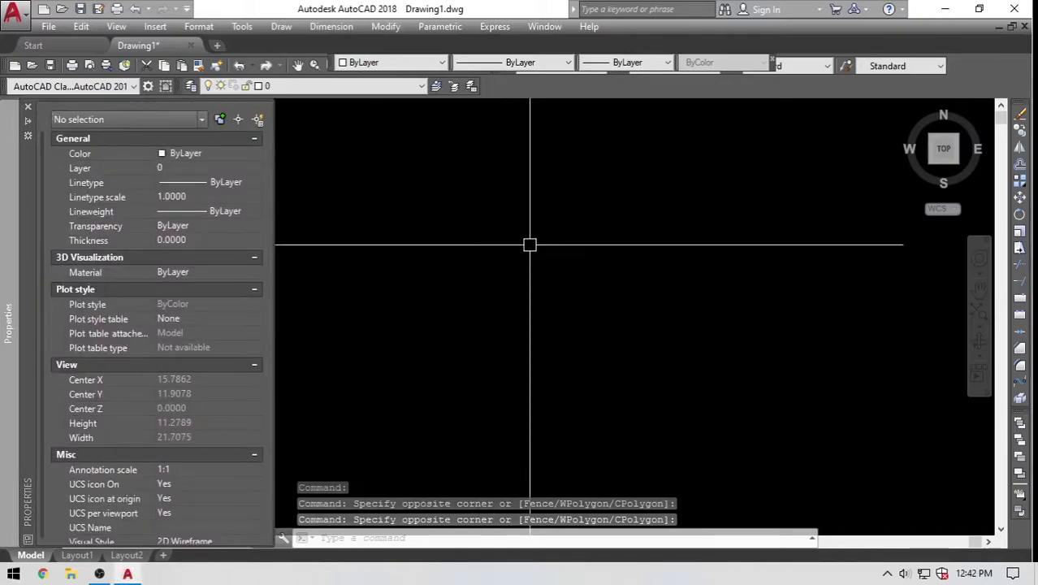
{"action": "left_click", "coordinate": [494, 215]}
{"action": "left_click", "coordinate": [552, 280]}
{"action": "left_click", "coordinate": [641, 359]}
{"action": "left_click", "coordinate": [637, 357]}
{"action": "left_click", "coordinate": [404, 221]}
{"action": "left_click", "coordinate": [558, 333]}
{"action": "left_click", "coordinate": [426, 225]}
{"action": "left_click", "coordinate": [605, 345]}
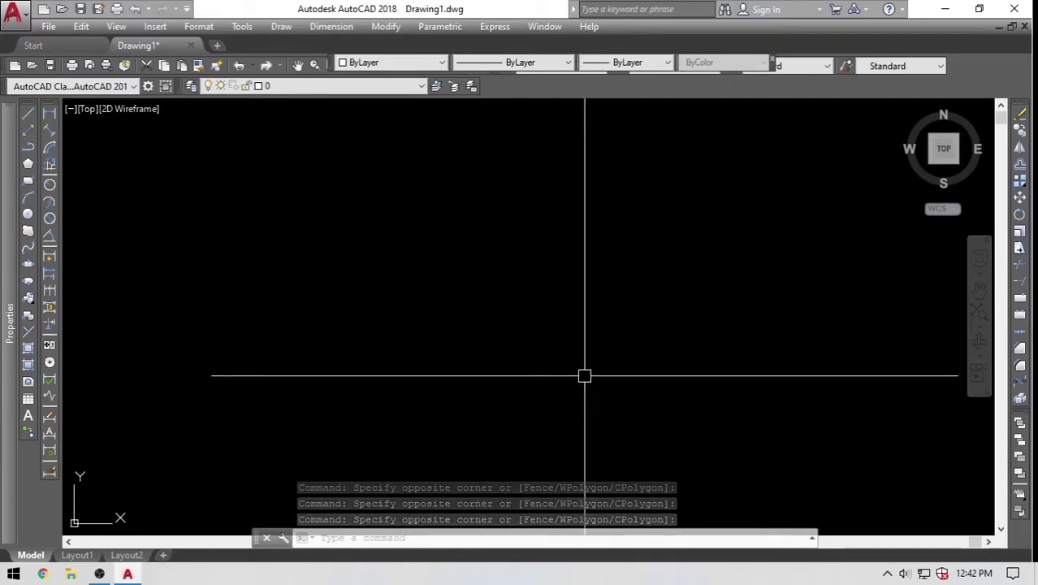
Open the drafting settings and review the polar tracking, object snap, dynamic input, and snap and grid options.
{"action": "type", "text": "d"}
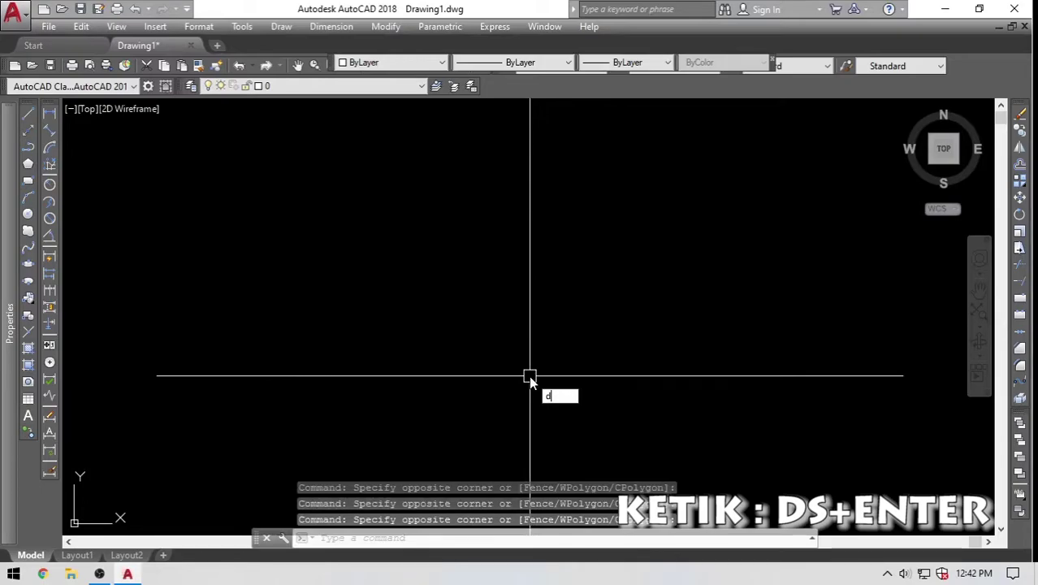
{"action": "type", "text": "s"}
{"action": "key", "text": "Return"}
{"action": "left_click_drag", "start_coordinate": [523, 220], "coordinate": [540, 141]}
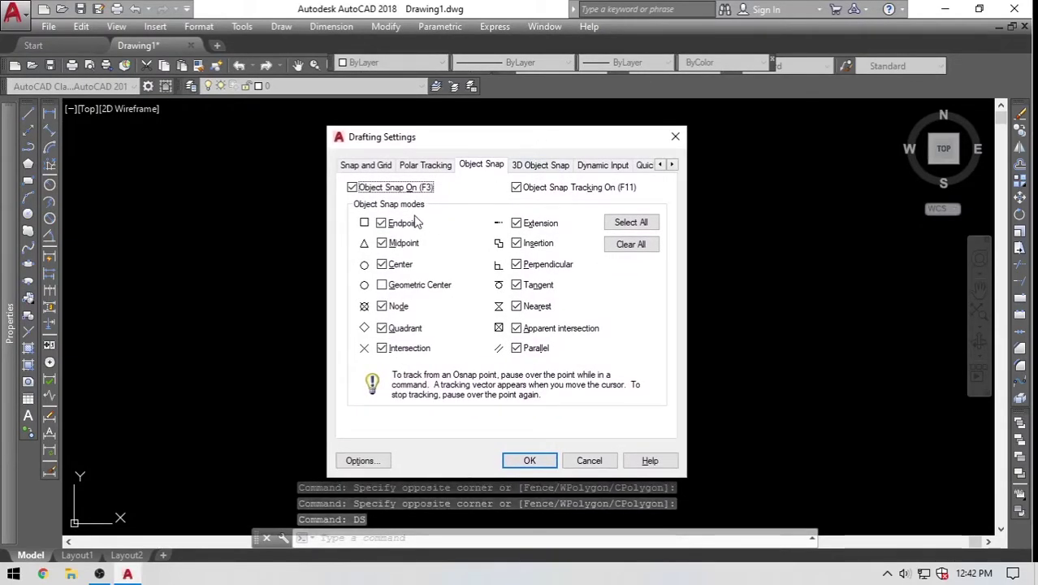
{"action": "left_click", "coordinate": [433, 167]}
{"action": "left_click", "coordinate": [480, 165]}
{"action": "left_click", "coordinate": [603, 165]}
{"action": "left_click", "coordinate": [479, 165]}
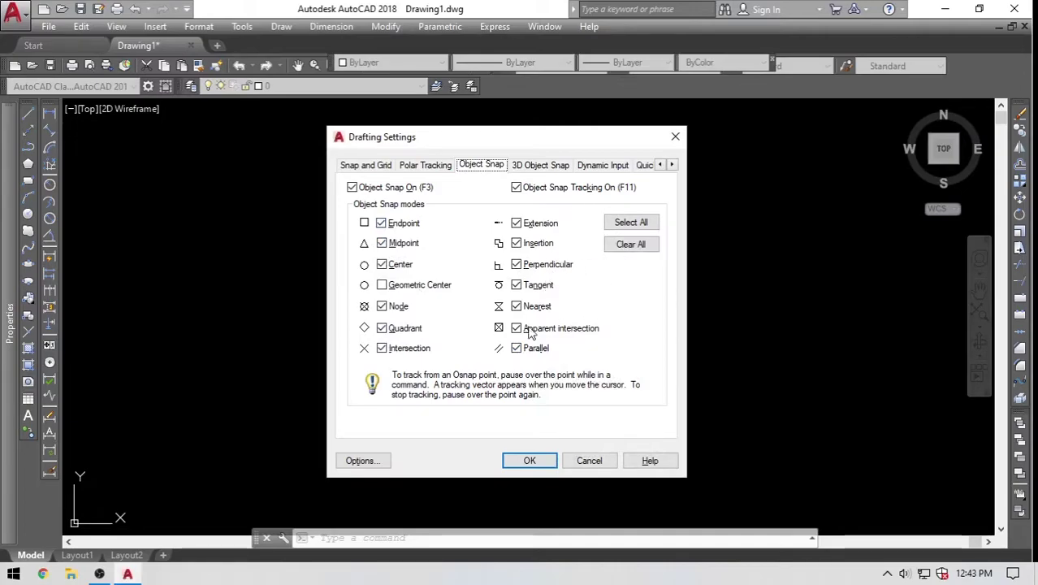
{"action": "left_click", "coordinate": [364, 166]}
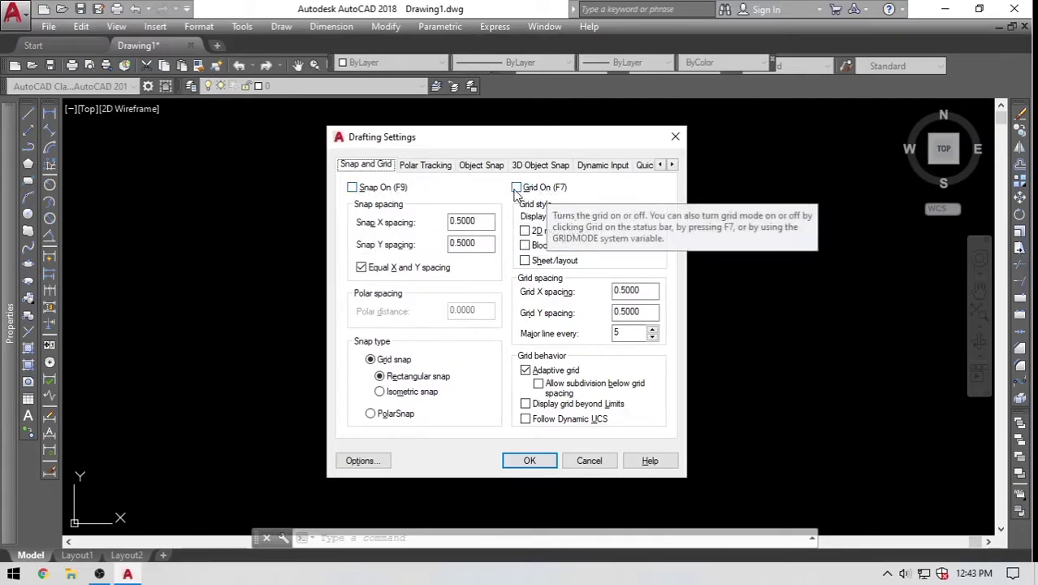
Try the grid display option in the drafting settings, turn it back off and accept the settings.
{"action": "left_click_drag", "start_coordinate": [532, 137], "coordinate": [583, 138]}
{"action": "left_click", "coordinate": [568, 188]}
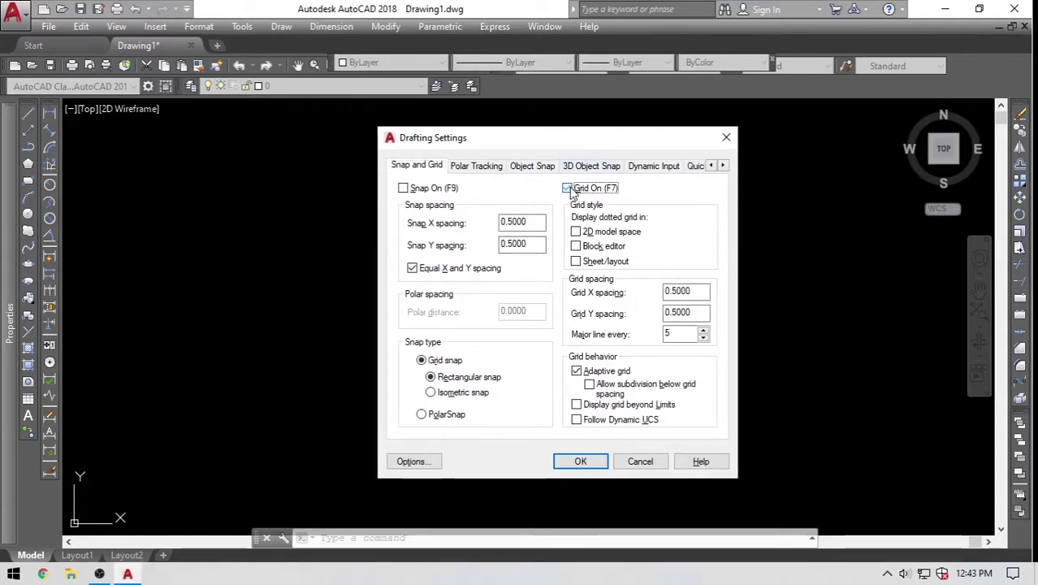
{"action": "left_click", "coordinate": [567, 189]}
{"action": "left_click", "coordinate": [590, 458]}
{"action": "left_click", "coordinate": [459, 386]}
{"action": "left_click", "coordinate": [539, 444]}
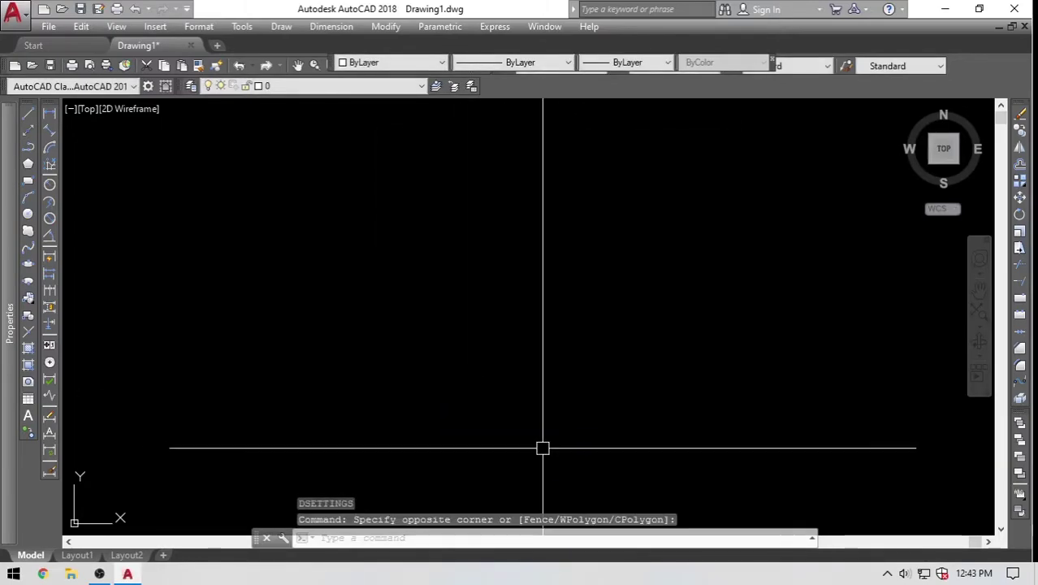
{"action": "left_click", "coordinate": [505, 359]}
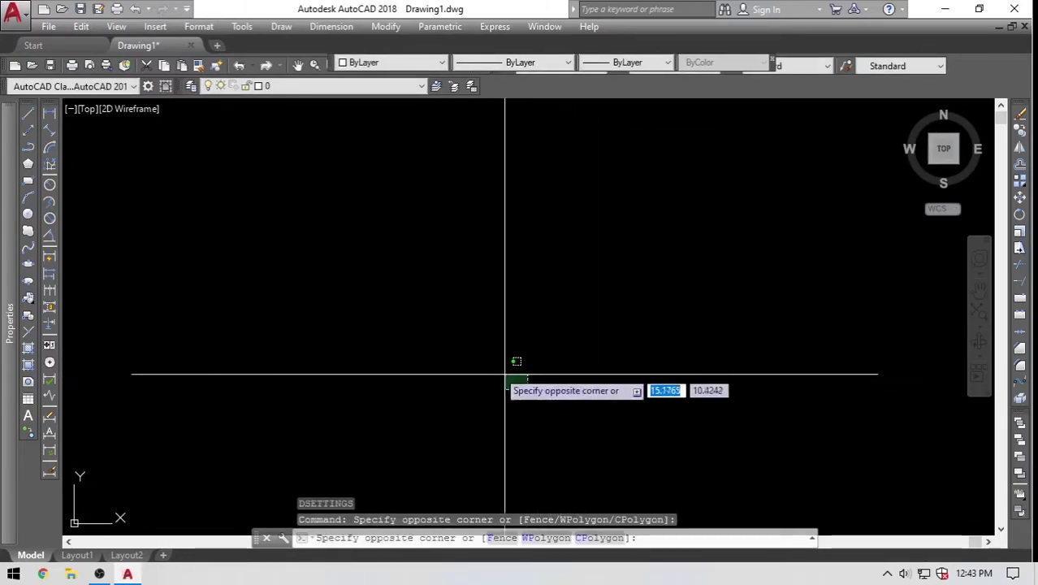
{"action": "left_click", "coordinate": [491, 341]}
{"action": "middle_click_drag", "start_coordinate": [481, 318], "coordinate": [486, 359]}
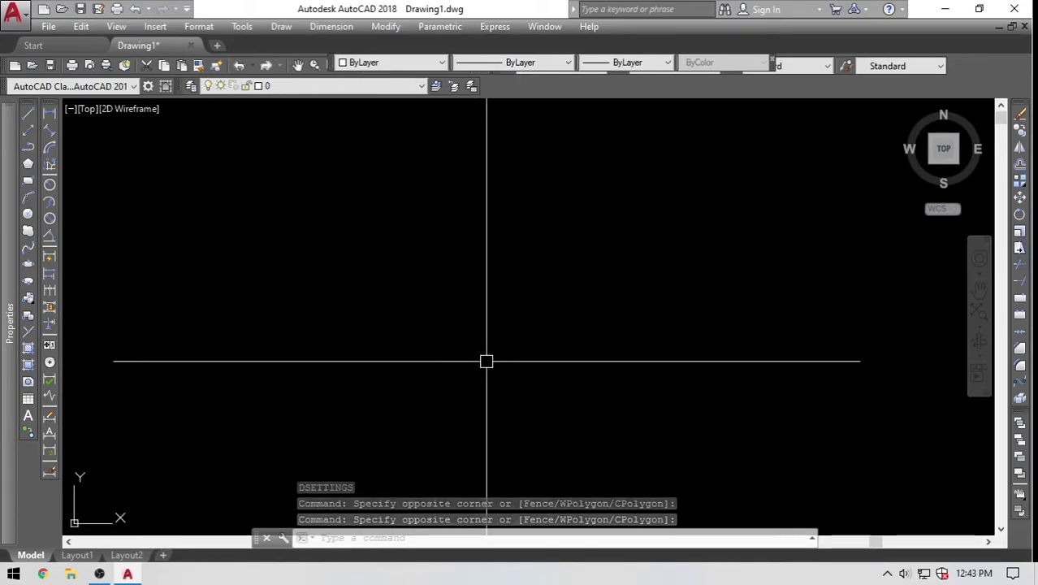
{"action": "left_click", "coordinate": [295, 219]}
{"action": "left_click", "coordinate": [345, 268]}
{"action": "left_click", "coordinate": [401, 274]}
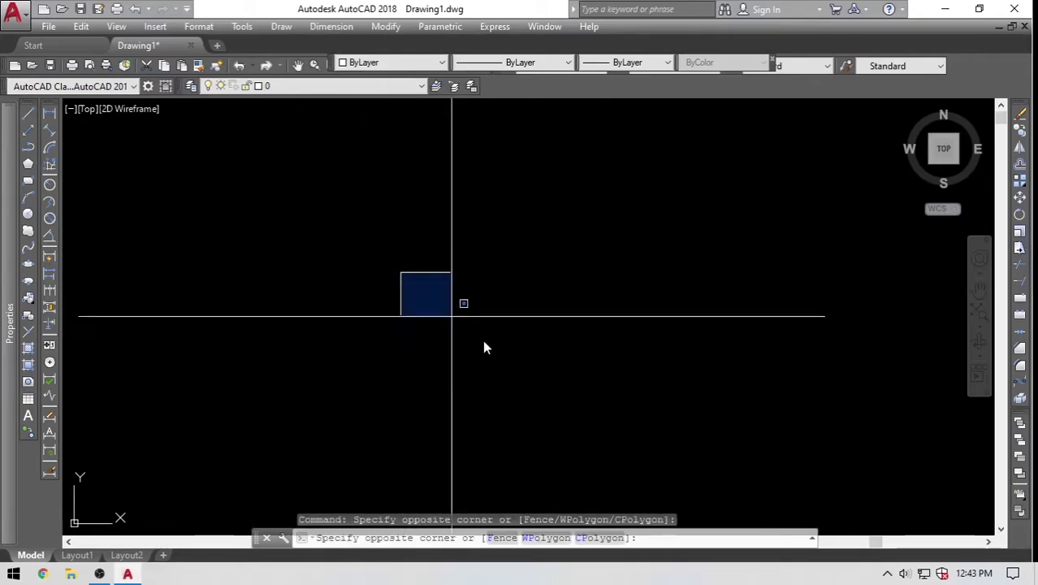
{"action": "left_click", "coordinate": [607, 406]}
{"action": "left_click", "coordinate": [445, 278]}
{"action": "left_click", "coordinate": [598, 393]}
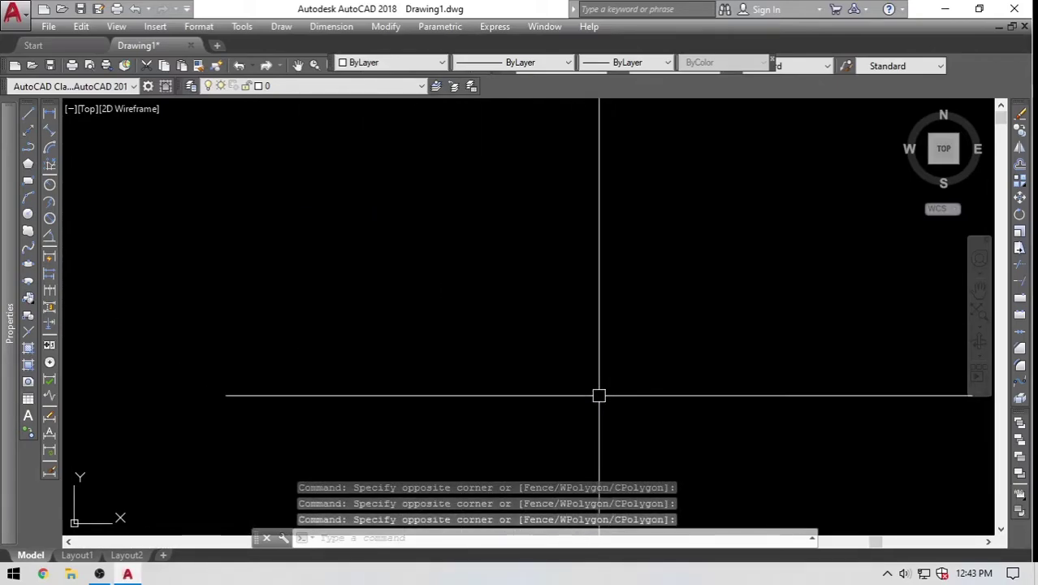
{"action": "left_click", "coordinate": [433, 258]}
{"action": "left_click", "coordinate": [588, 364]}
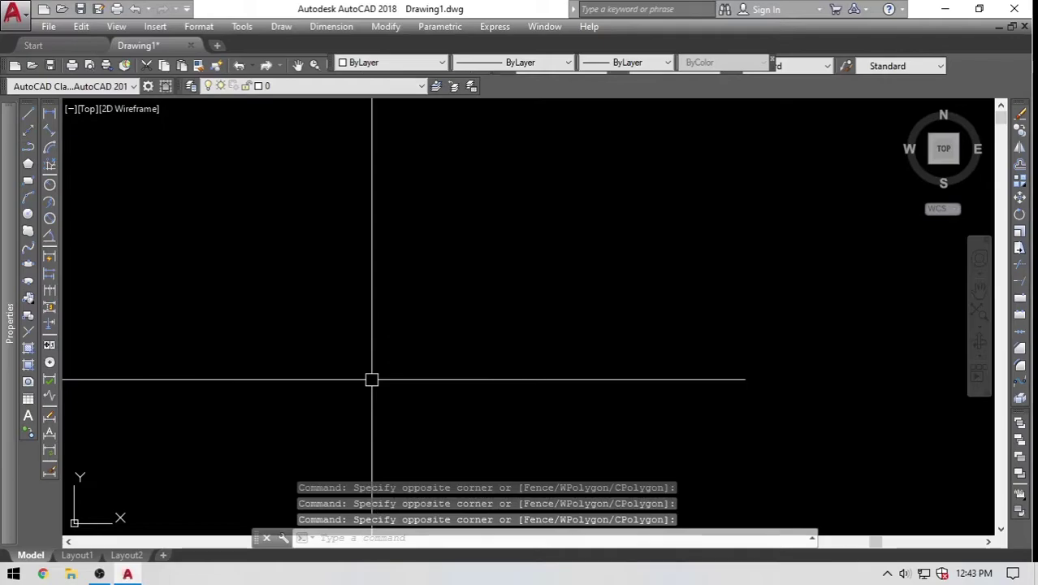
Switch to Notepad with a new blank document.
{"action": "left_click", "coordinate": [13, 573]}
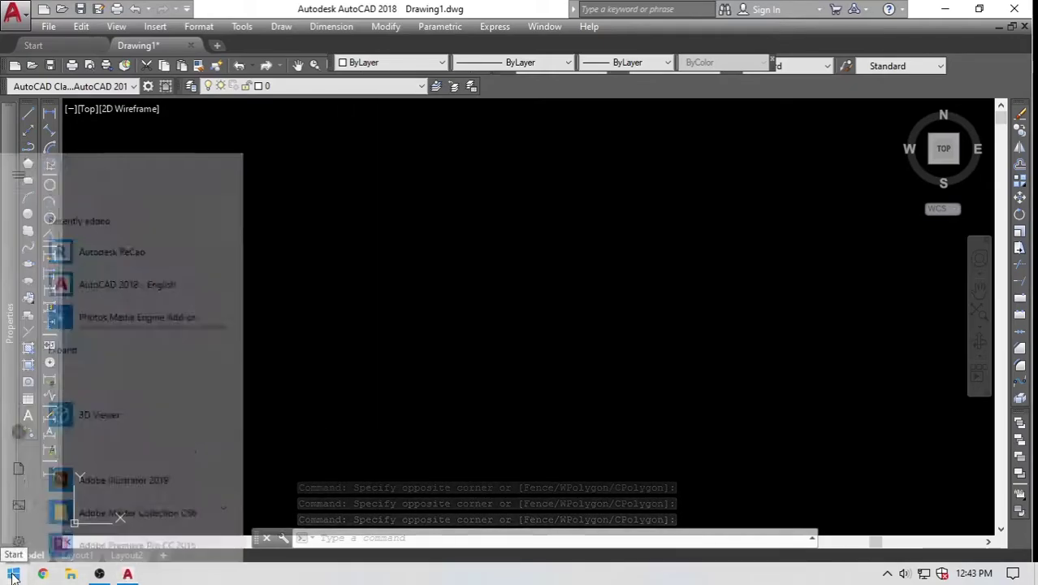
{"action": "type", "text": "note"}
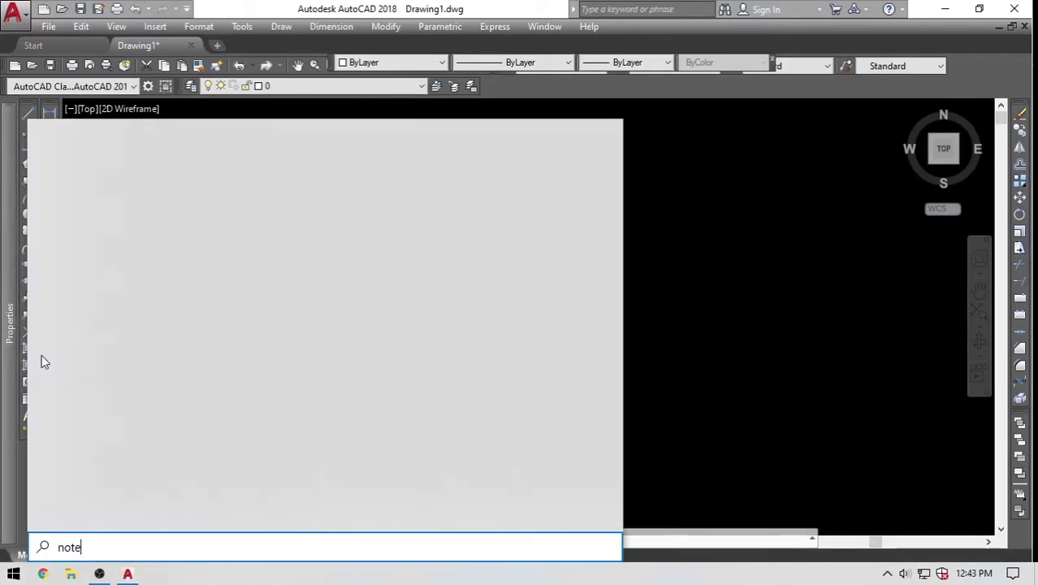
{"action": "key", "text": "Return"}
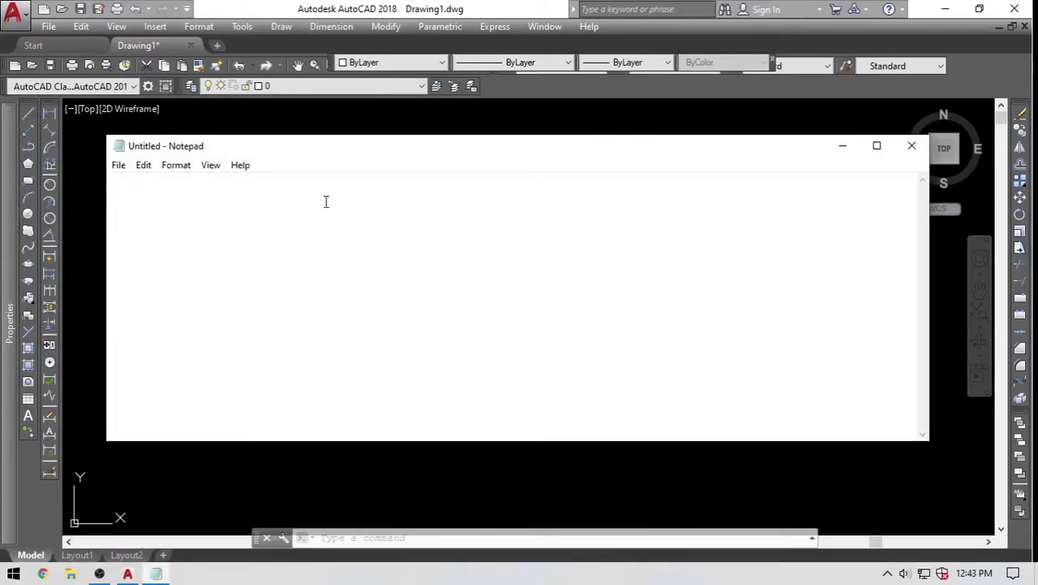
{"action": "type", "text": "dasar"}
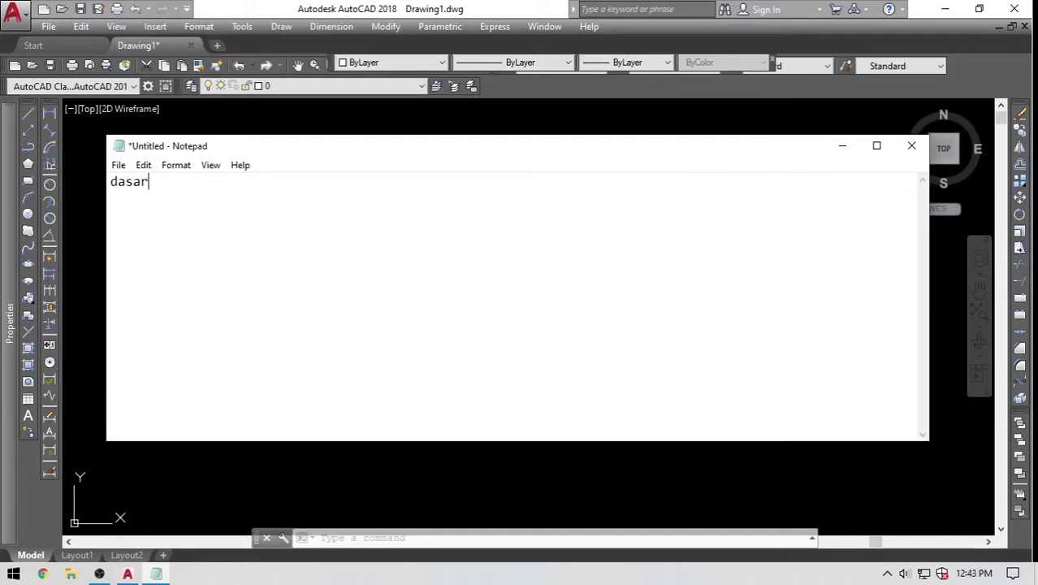
{"action": "key", "text": "BackSpace"}
{"action": "key", "text": "BackSpace"}
{"action": "key", "text": "BackSpace"}
{"action": "key", "text": "BackSpace"}
{"action": "key", "text": "BackSpace"}
Set the Notepad font to Consolas Bold at size 18.
{"action": "left_click", "coordinate": [210, 165]}
{"action": "mouse_move", "coordinate": [172, 165]}
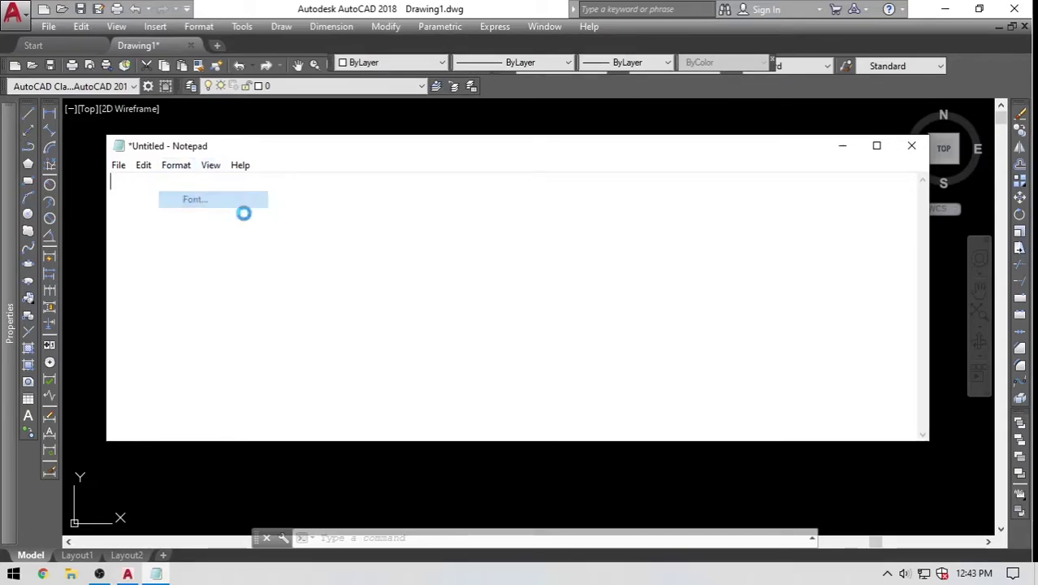
{"action": "left_click", "coordinate": [222, 198]}
{"action": "left_click", "coordinate": [401, 288]}
{"action": "left_click", "coordinate": [308, 295]}
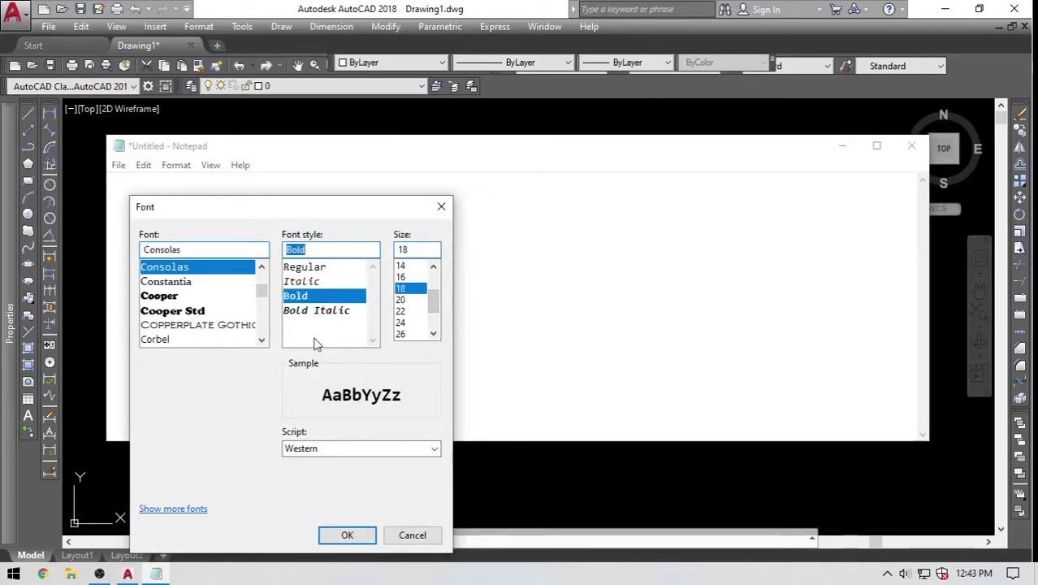
{"action": "left_click", "coordinate": [347, 535]}
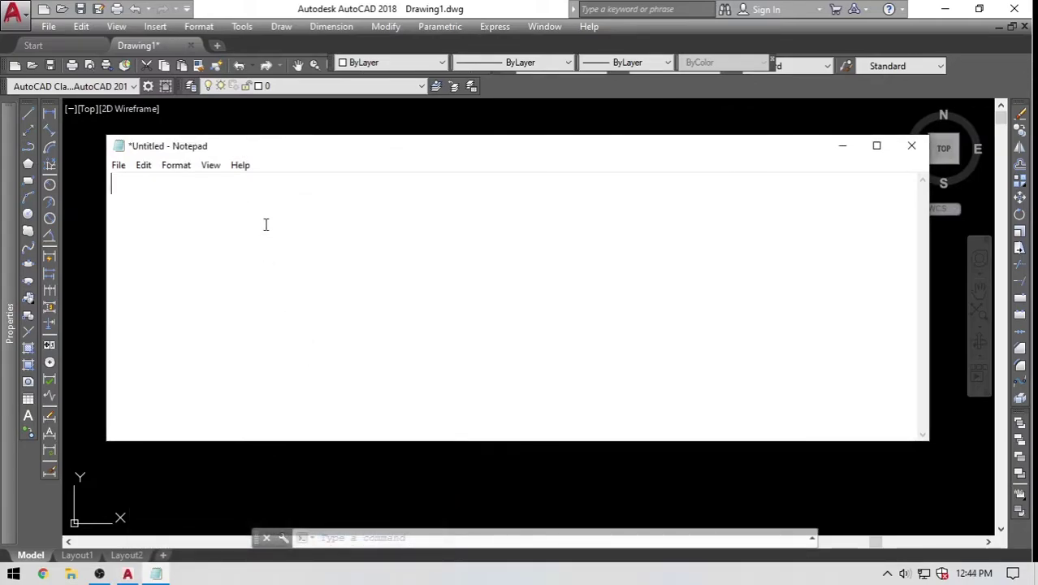
Write the heading "DASAR SATUAN UKURAN" in the note and leave a blank line below it.
{"action": "type", "text": "DASAR SA"}
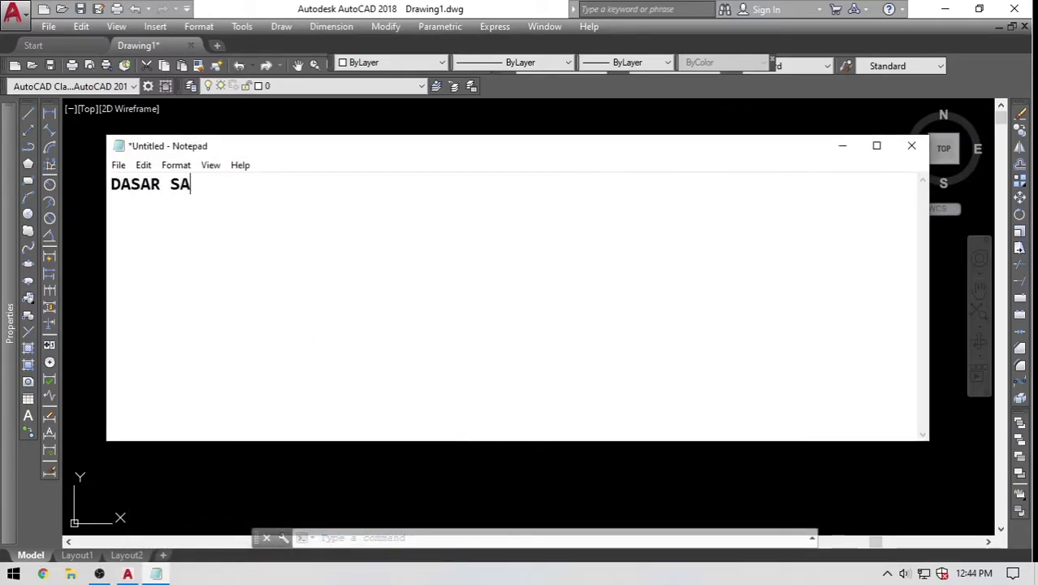
{"action": "type", "text": "TUAN UKURAN"}
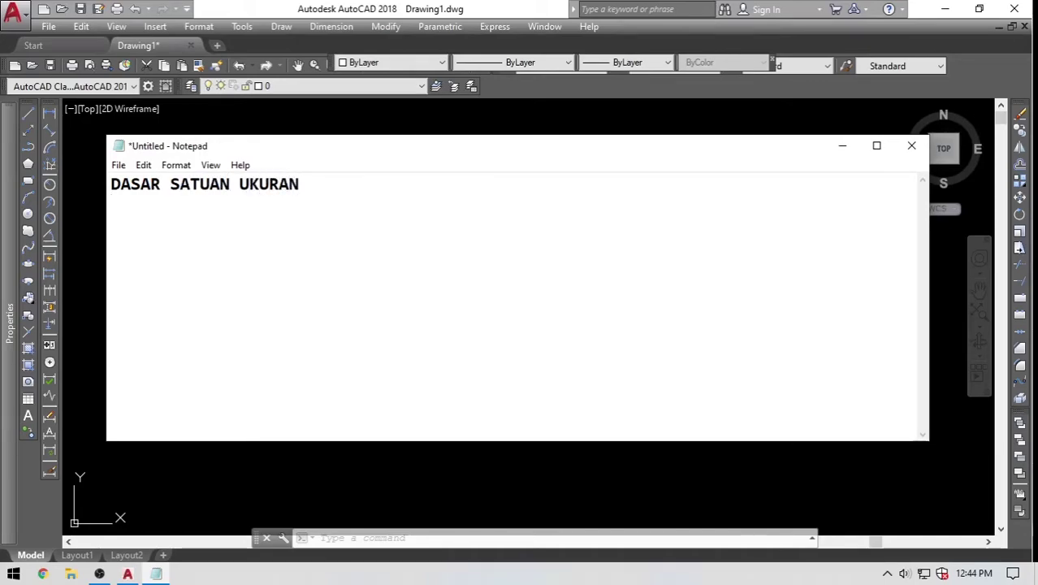
{"action": "key", "text": "Return"}
{"action": "key", "text": "Return"}
Add the lines "1 M = 1 M" and "1 M = 100 CM" below the heading.
{"action": "type", "text": "1 M = 1"}
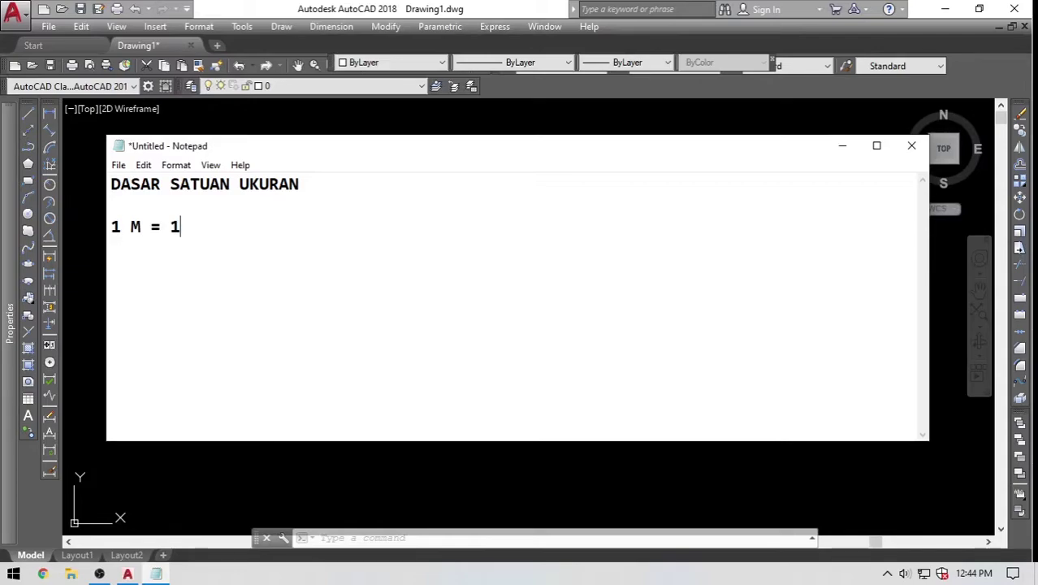
{"action": "key", "text": "Return"}
{"action": "type", "text": "1M"}
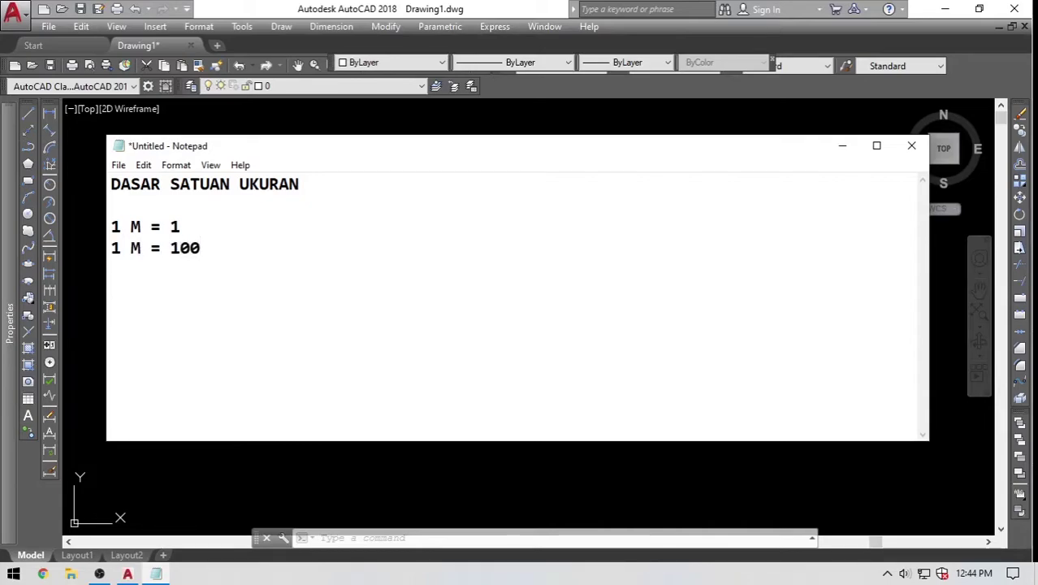
{"action": "type", "text": "CM"}
{"action": "type", "text": " M"}
{"action": "left_click", "coordinate": [284, 246]}
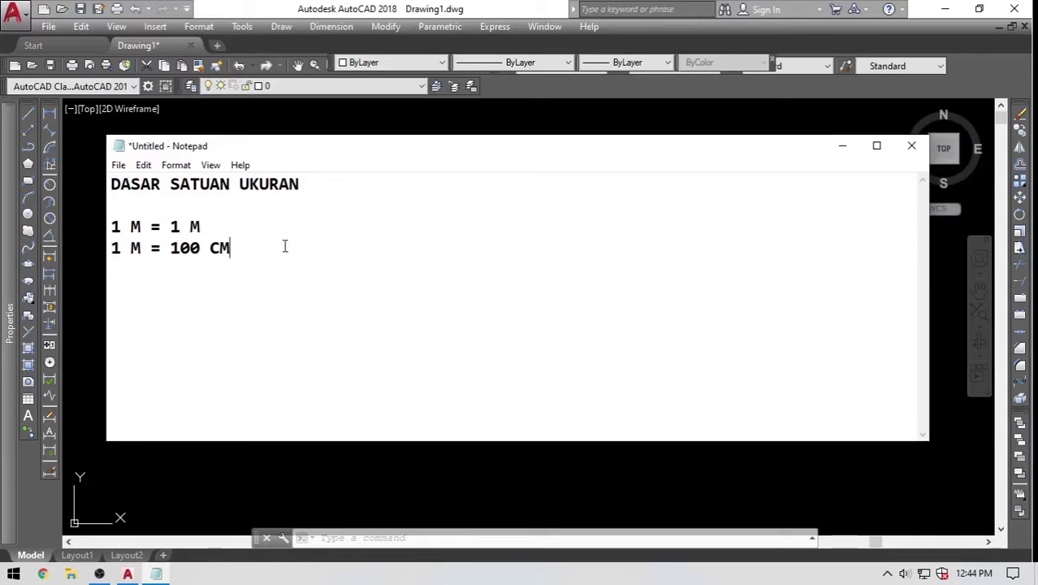
Add a third conversion line reading "1 M = 1000 MM".
{"action": "type", "text": "1  M"}
{"action": "key", "text": "BackSpace"}
{"action": "key", "text": "BackSpace"}
{"action": "type", "text": "= 1000 MM"}
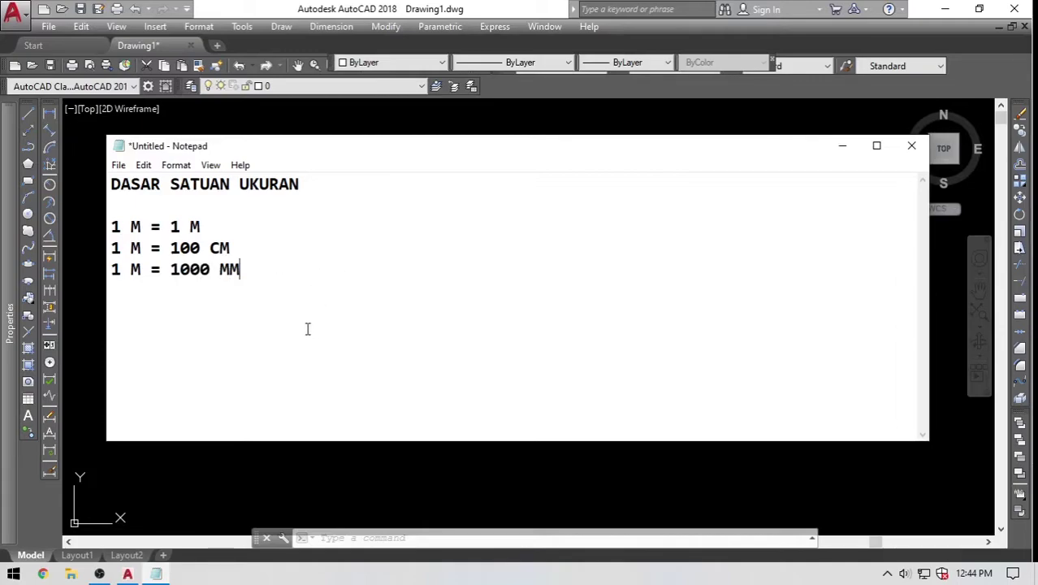
Examine the three metre conversion lines in the note and return to the AutoCAD drawing.
{"action": "mouse_move", "coordinate": [308, 328]}
{"action": "left_mouse_down"}
{"action": "mouse_move", "coordinate": [120, 226]}
{"action": "mouse_move", "coordinate": [271, 254]}
{"action": "mouse_move", "coordinate": [307, 343]}
{"action": "left_mouse_up"}
{"action": "left_click_drag", "start_coordinate": [110, 225], "coordinate": [342, 329]}
{"action": "left_click", "coordinate": [332, 299]}
{"action": "left_click_drag", "start_coordinate": [277, 270], "coordinate": [317, 257]}
{"action": "left_click", "coordinate": [170, 226]}
{"action": "left_click_drag", "start_coordinate": [111, 226], "coordinate": [301, 282]}
{"action": "left_click", "coordinate": [323, 263]}
{"action": "mouse_move", "coordinate": [257, 274]}
{"action": "left_mouse_down"}
{"action": "mouse_move", "coordinate": [127, 270]}
{"action": "mouse_move", "coordinate": [269, 270]}
{"action": "left_mouse_up"}
{"action": "key", "text": "Home"}
{"action": "left_click_drag", "start_coordinate": [173, 272], "coordinate": [211, 270]}
{"action": "left_click", "coordinate": [256, 272]}
{"action": "left_click_drag", "start_coordinate": [115, 225], "coordinate": [140, 214]}
{"action": "left_click", "coordinate": [306, 292]}
{"action": "left_click", "coordinate": [421, 469]}
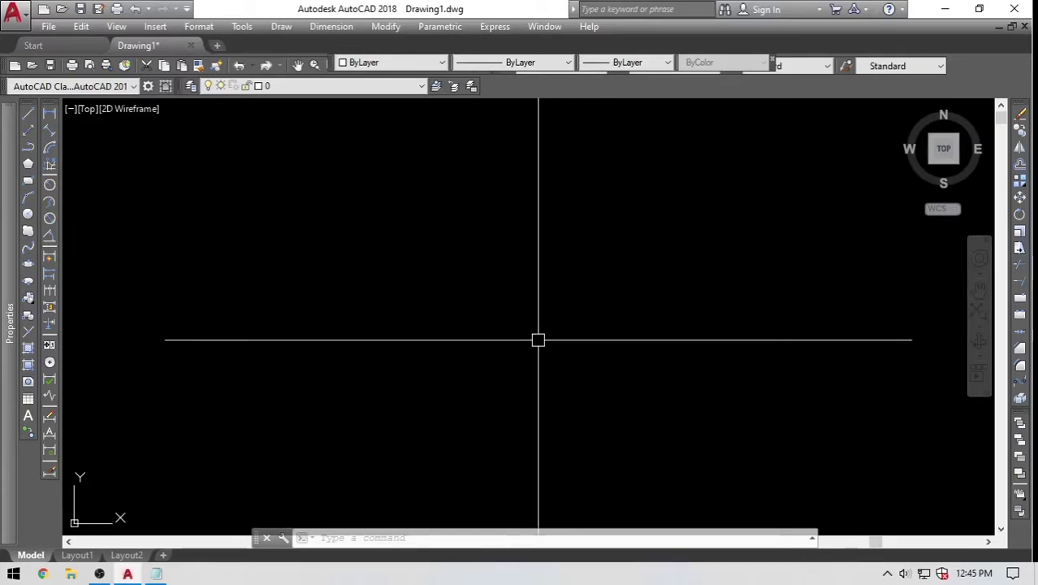
{"action": "type", "text": "l"}
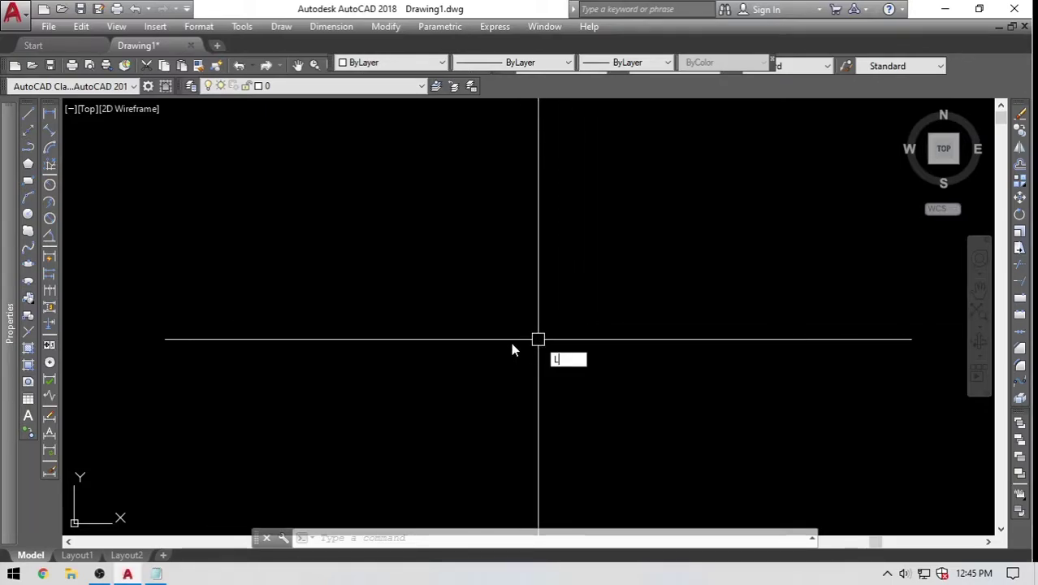
{"action": "key", "text": "Return"}
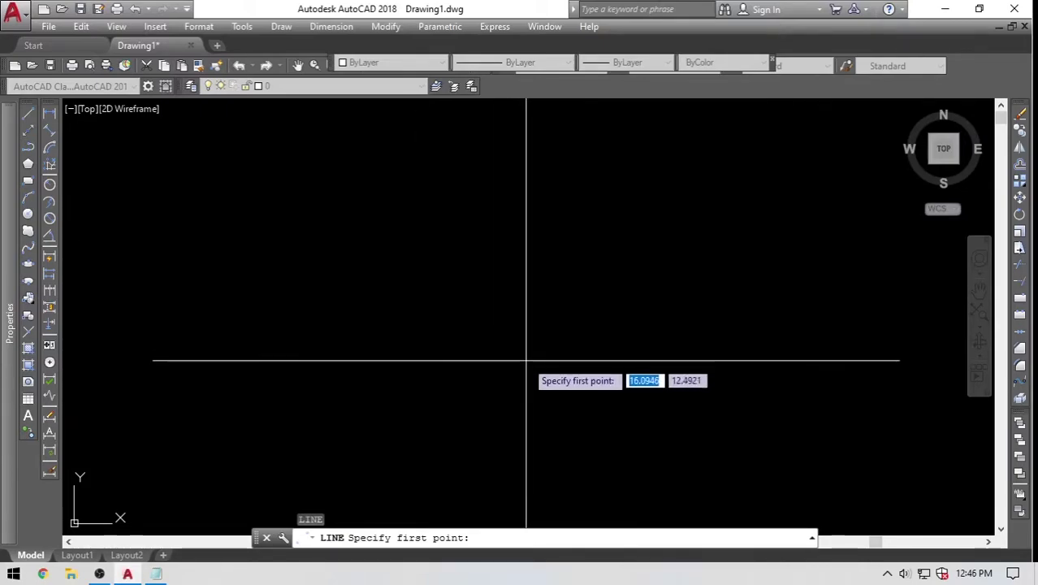
{"action": "left_click", "coordinate": [466, 386]}
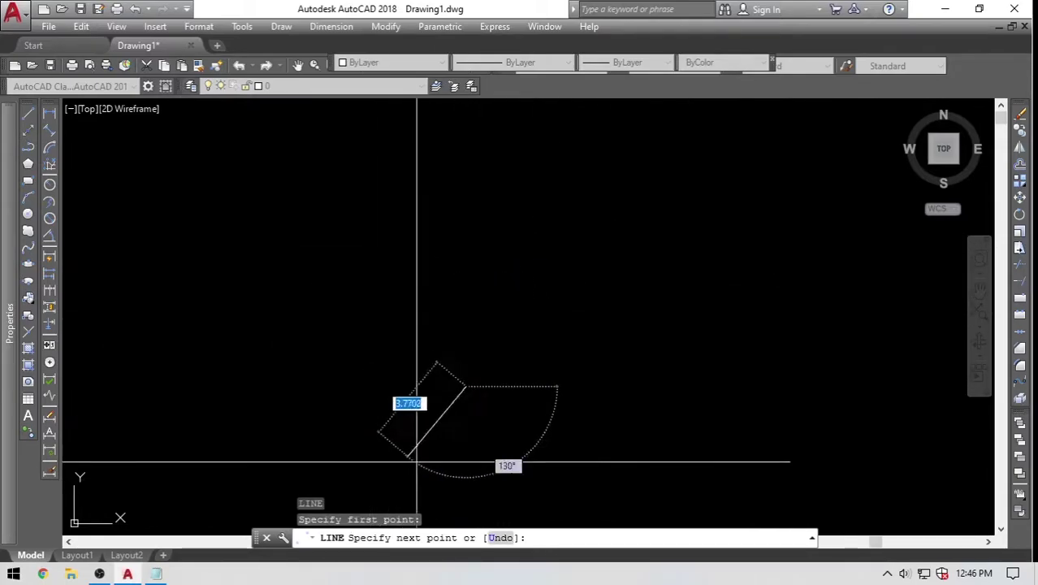
{"action": "scroll", "coordinate": [471, 434], "scroll_direction": "up", "scroll_amount": 4}
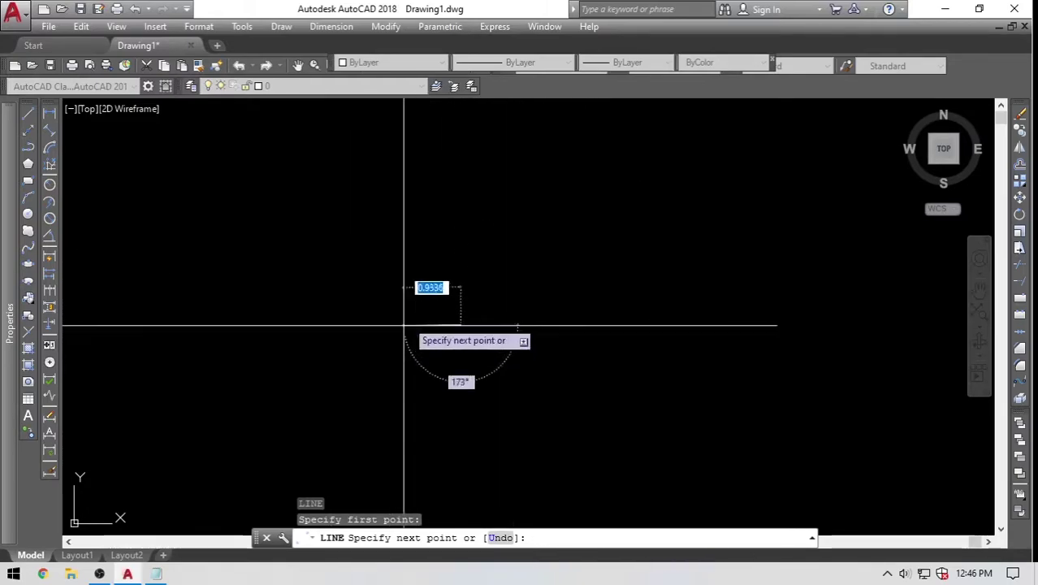
{"action": "key", "text": "Escape"}
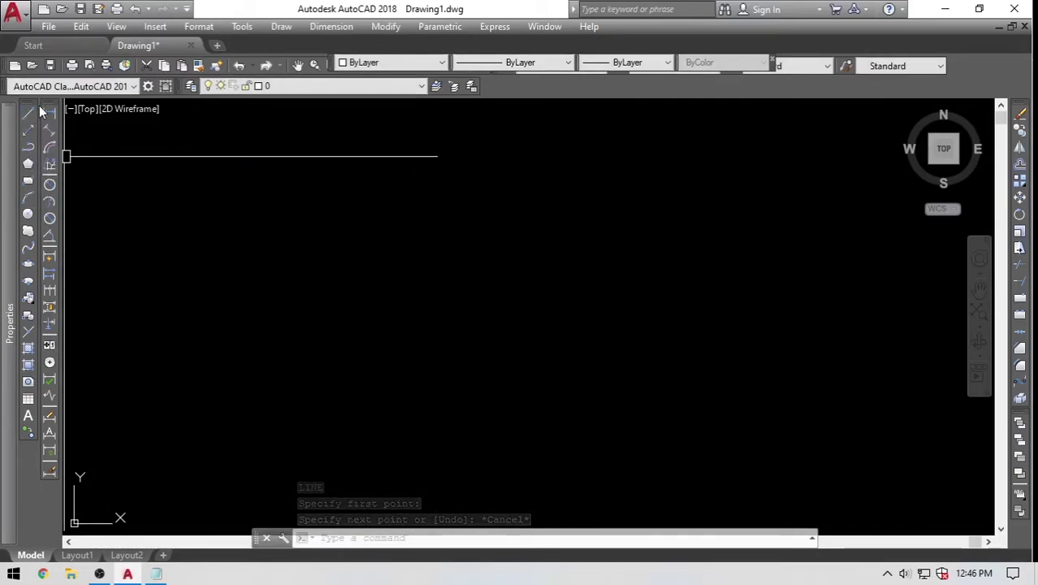
Draw a horizontal line running left from the middle of the drawing area, with Ortho mode on.
{"action": "type", "text": "l"}
{"action": "key", "text": "Return"}
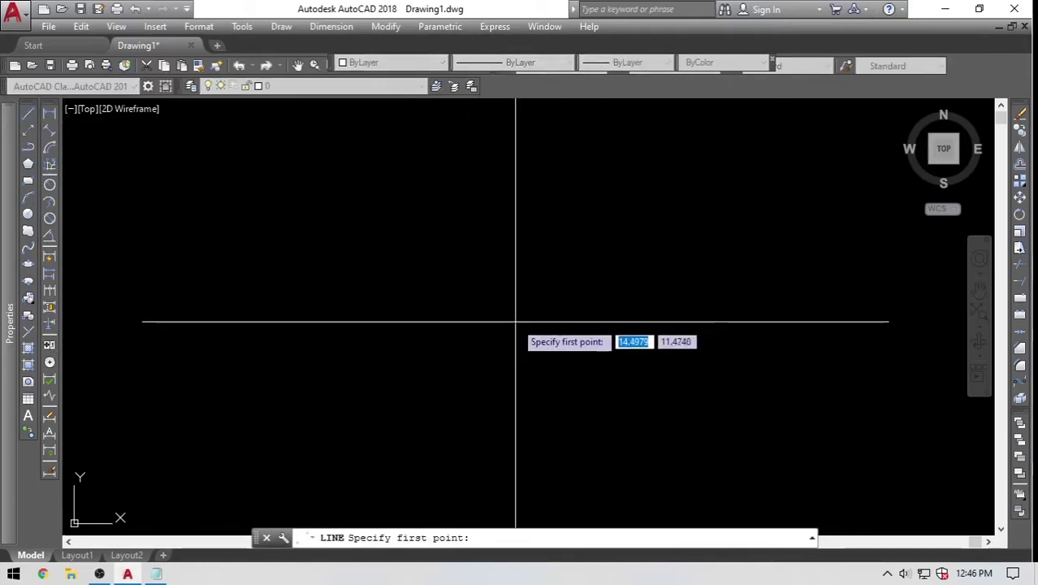
{"action": "left_click", "coordinate": [515, 322]}
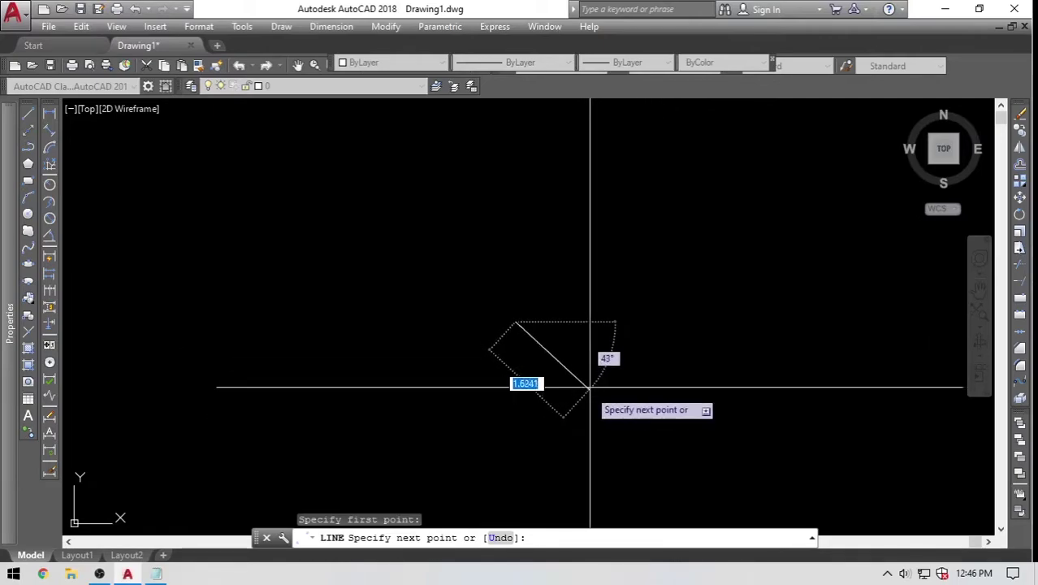
{"action": "key", "text": "F8"}
{"action": "key", "text": "F8"}
{"action": "key", "text": "F8"}
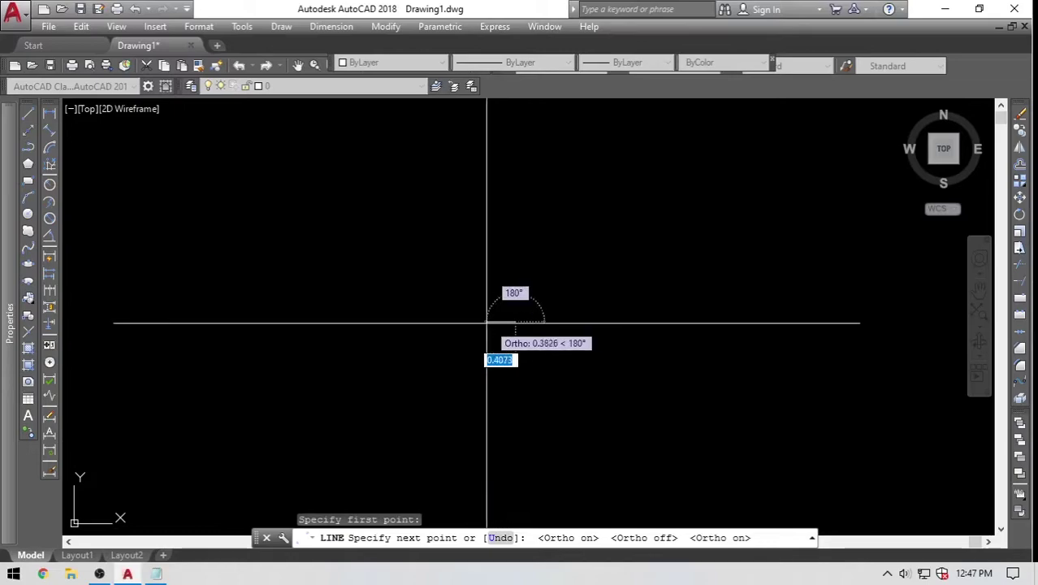
{"action": "left_click", "coordinate": [407, 321]}
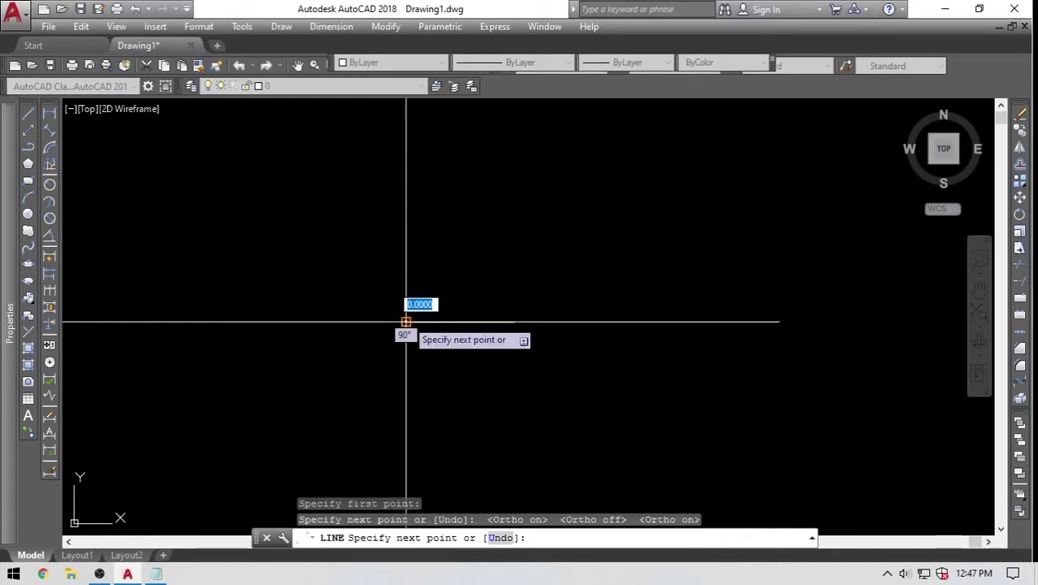
{"action": "key", "text": "Return"}
From the horizontal line's right endpoint, draw one line straight up and another straight to the right.
{"action": "key", "text": "Return"}
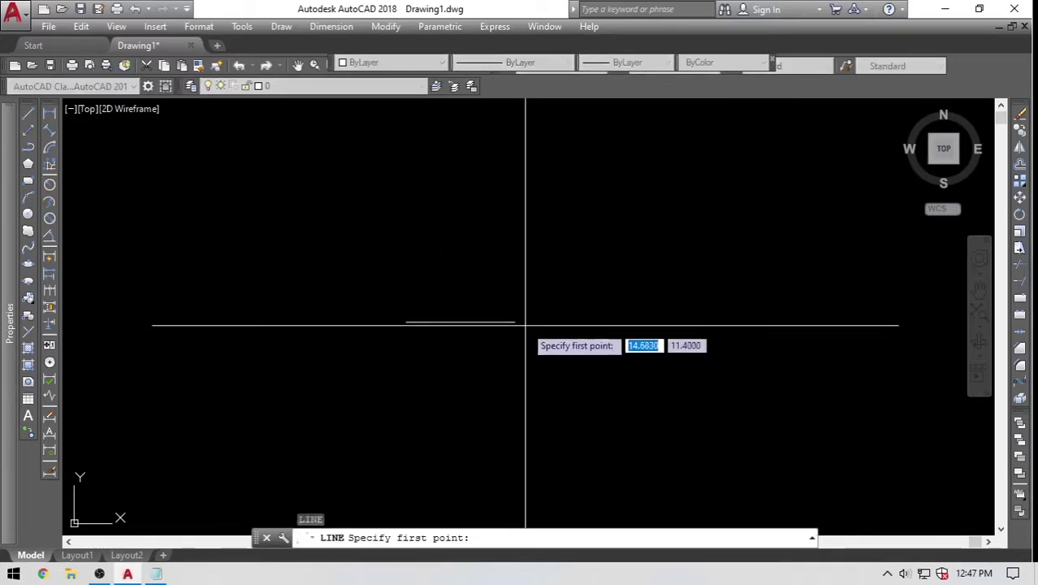
{"action": "left_click", "coordinate": [515, 321]}
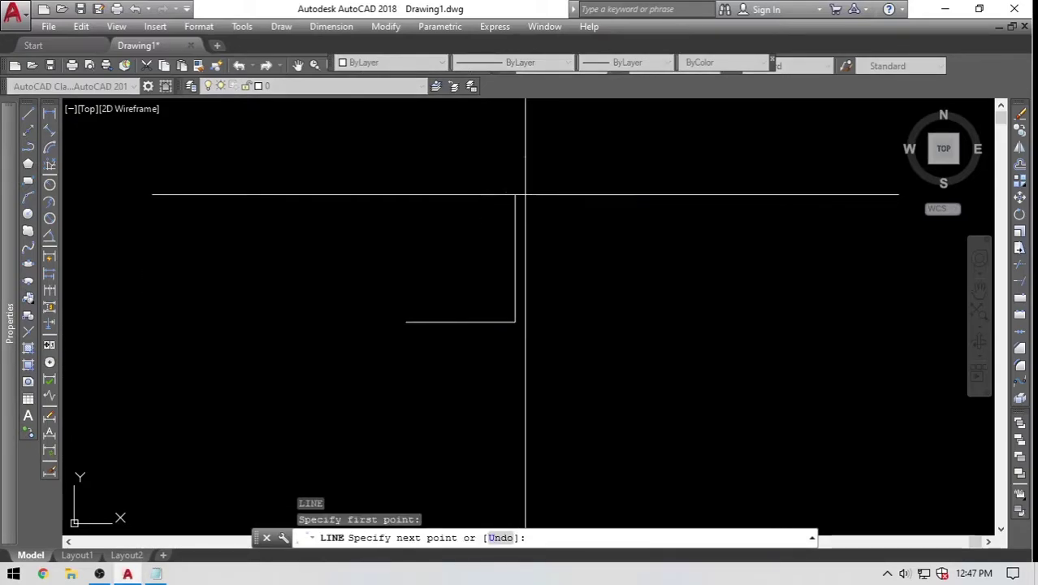
{"action": "left_click", "coordinate": [526, 195]}
{"action": "key", "text": "Return"}
{"action": "key", "text": "Return"}
{"action": "left_click", "coordinate": [515, 322]}
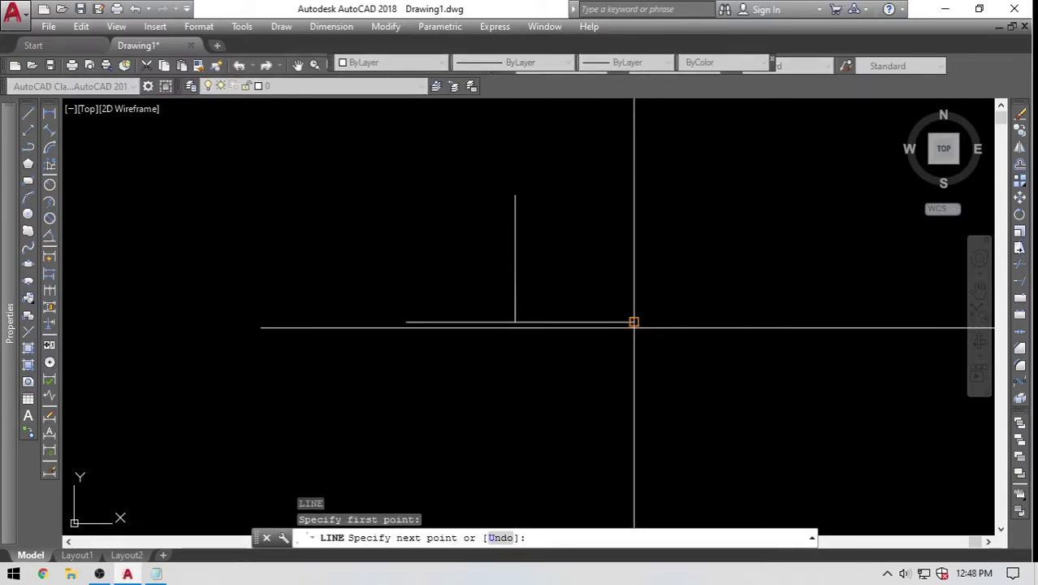
{"action": "left_click", "coordinate": [633, 322]}
{"action": "key", "text": "Return"}
Draw a vertical line straight down from the shared endpoint to complete the cross.
{"action": "key", "text": "Return"}
{"action": "left_click", "coordinate": [515, 322]}
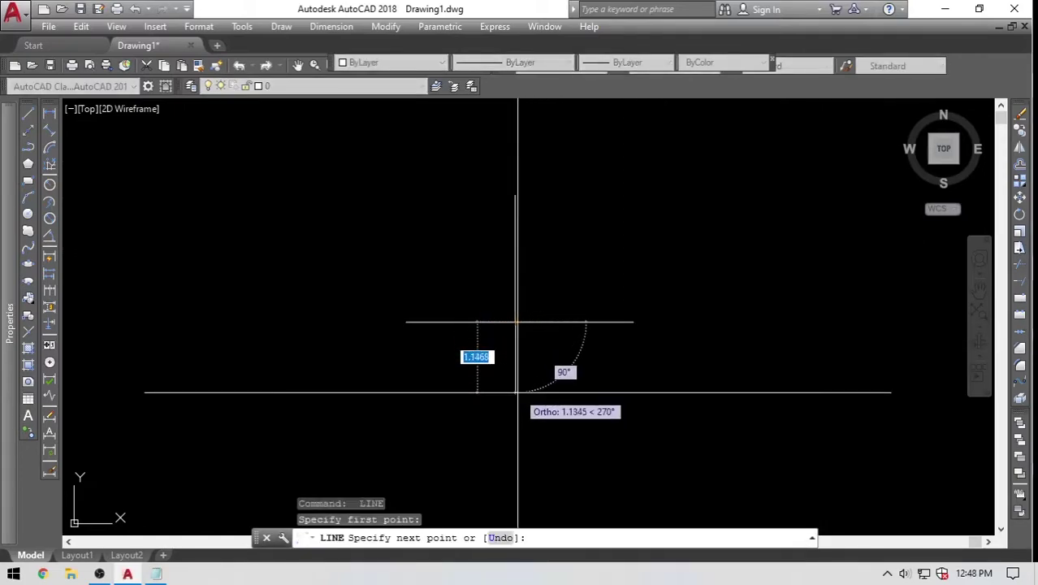
{"action": "left_click", "coordinate": [515, 422]}
{"action": "key", "text": "Return"}
With Ortho mode off, draw a diagonal line up and right from the cross's centre using an angle override of 45°.
{"action": "scroll", "coordinate": [486, 341], "scroll_direction": "up", "scroll_amount": 2}
{"action": "middle_click_drag", "start_coordinate": [462, 331], "coordinate": [530, 344]}
{"action": "scroll", "coordinate": [494, 357], "scroll_direction": "down", "scroll_amount": 2}
{"action": "scroll", "coordinate": [538, 347], "scroll_direction": "up", "scroll_amount": 2}
{"action": "key", "text": "Return"}
{"action": "left_click", "coordinate": [500, 349]}
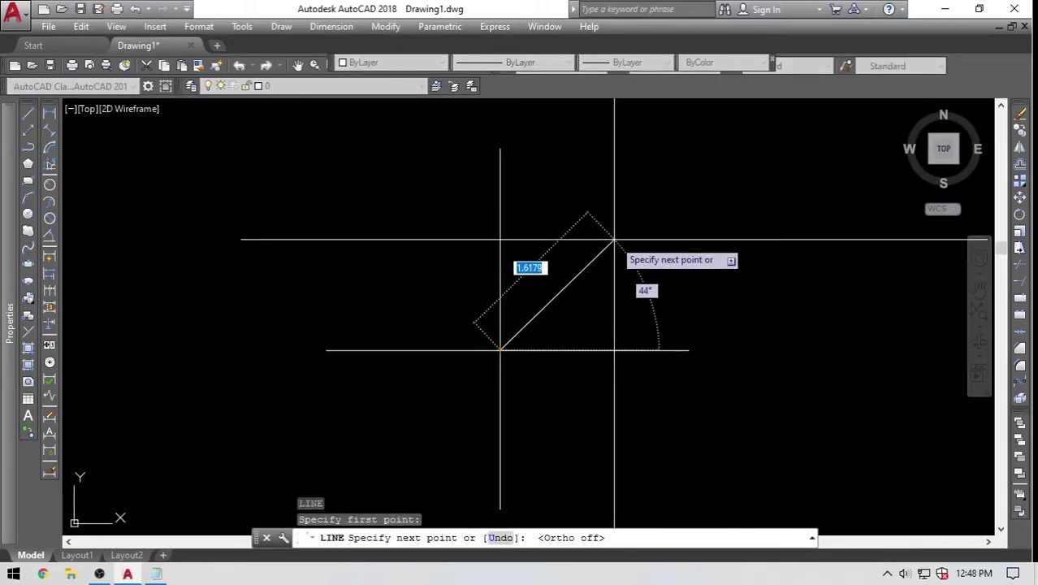
{"action": "type", "text": "<"}
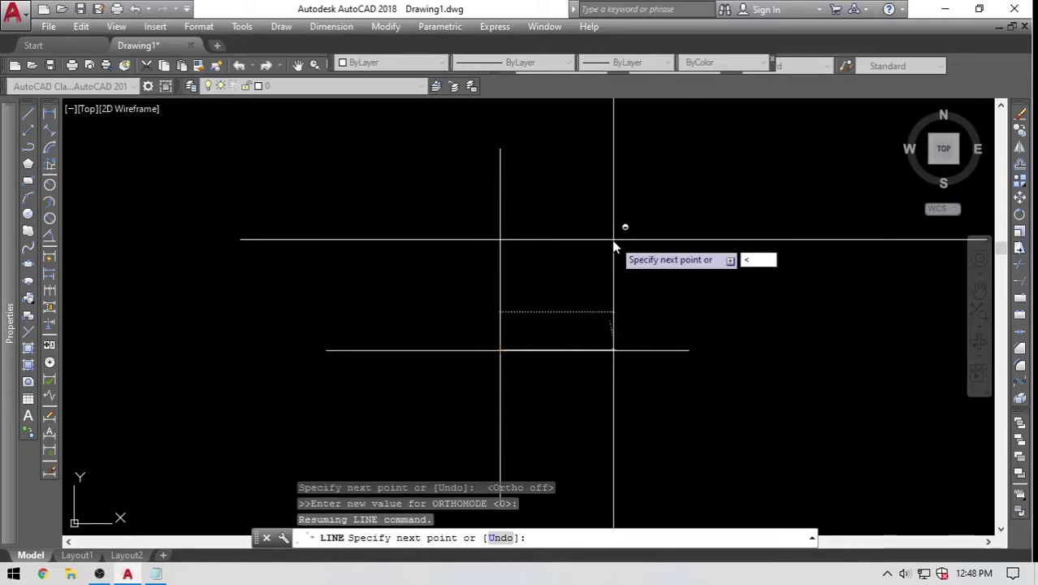
{"action": "type", "text": "45"}
{"action": "key", "text": "Return"}
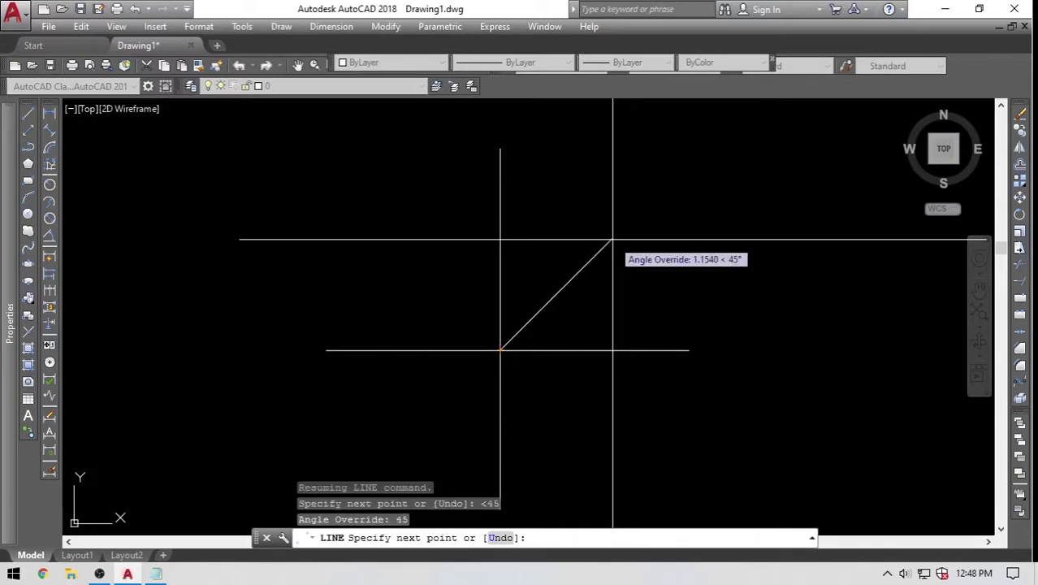
{"action": "left_click", "coordinate": [700, 185]}
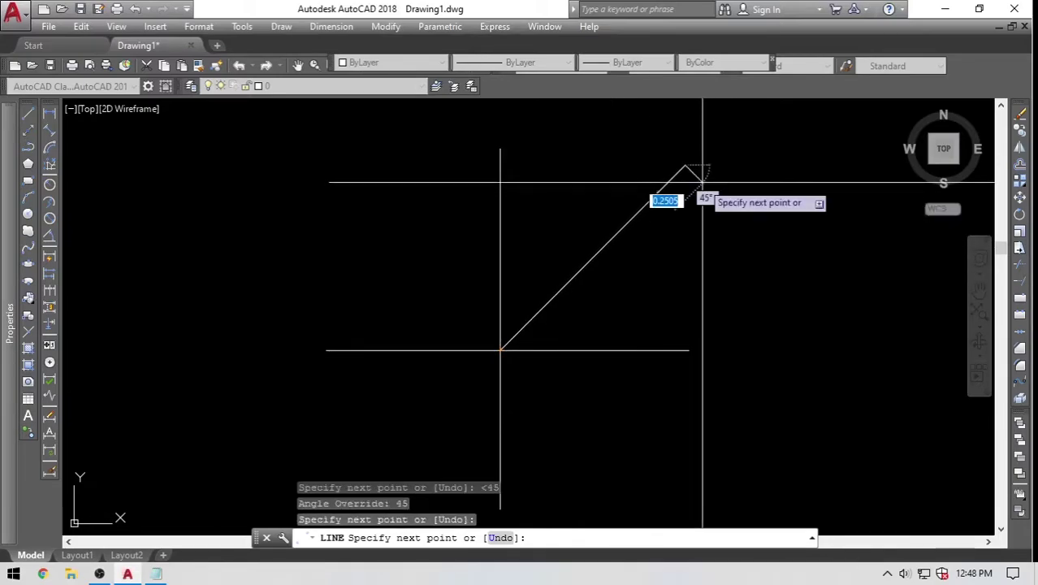
{"action": "key", "text": "Return"}
Examine the directions of the cross's four arms and the diagonal by highlighting the individual lines.
{"action": "middle_click_drag", "start_coordinate": [572, 288], "coordinate": [567, 261]}
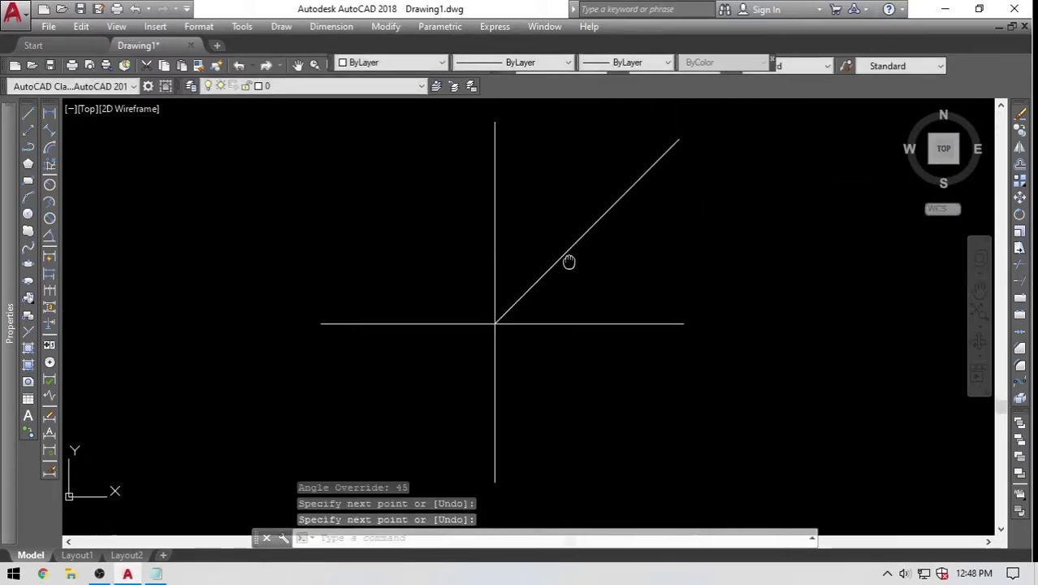
{"action": "middle_click_drag", "start_coordinate": [496, 191], "coordinate": [499, 256]}
{"action": "left_click", "coordinate": [496, 248]}
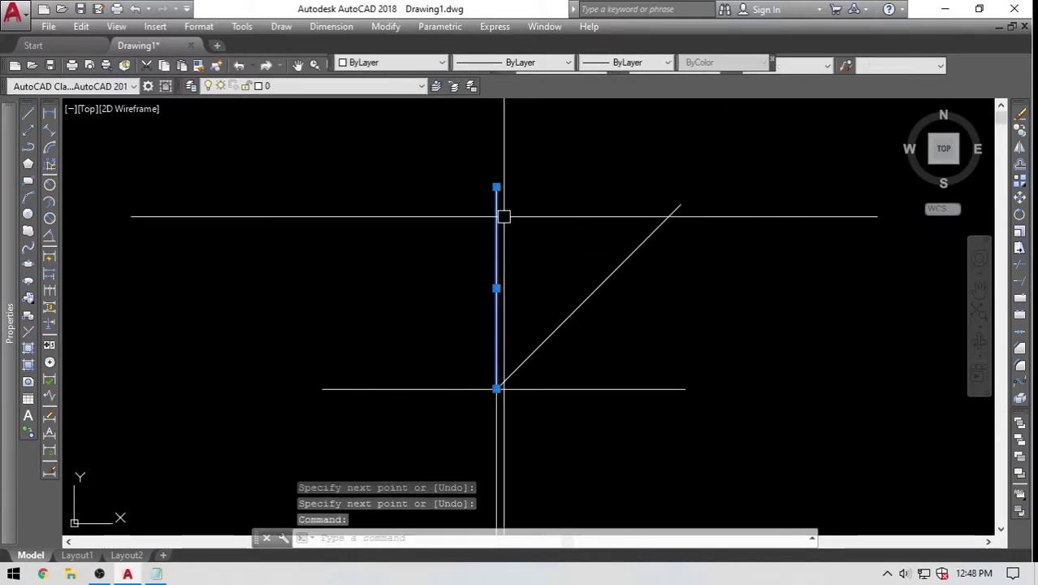
{"action": "key", "text": "Escape"}
{"action": "left_click", "coordinate": [686, 387]}
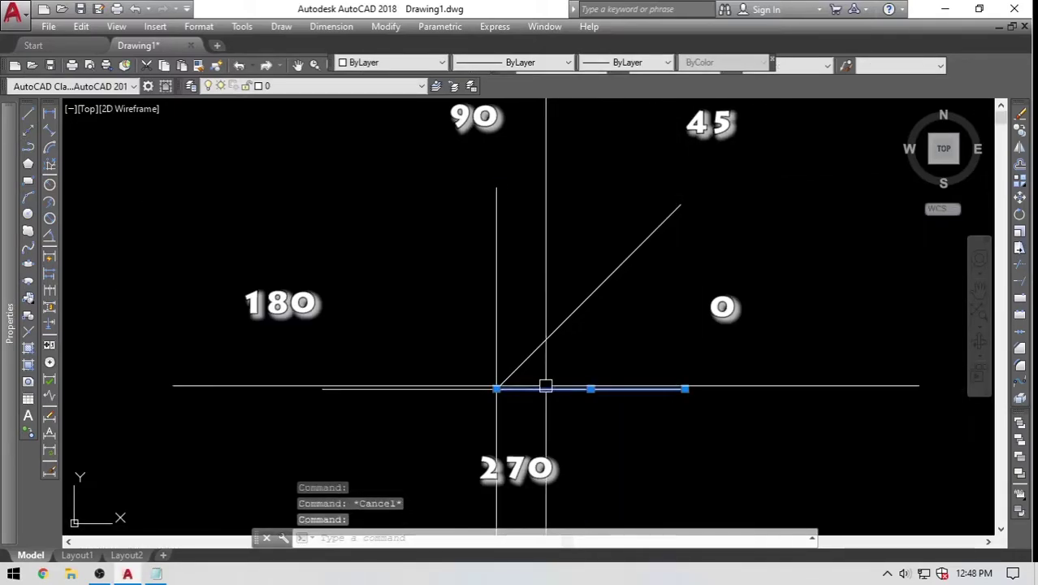
{"action": "key", "text": "Escape"}
{"action": "left_click", "coordinate": [652, 230]}
{"action": "key", "text": "Escape"}
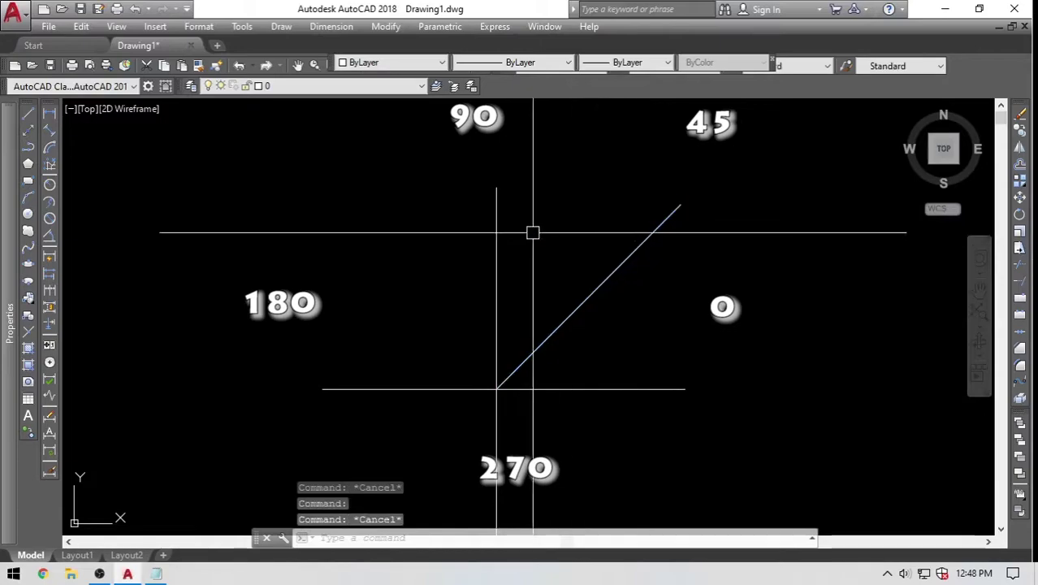
{"action": "left_click", "coordinate": [498, 213]}
{"action": "key", "text": "Escape"}
{"action": "middle_click_drag", "start_coordinate": [449, 381], "coordinate": [463, 301]}
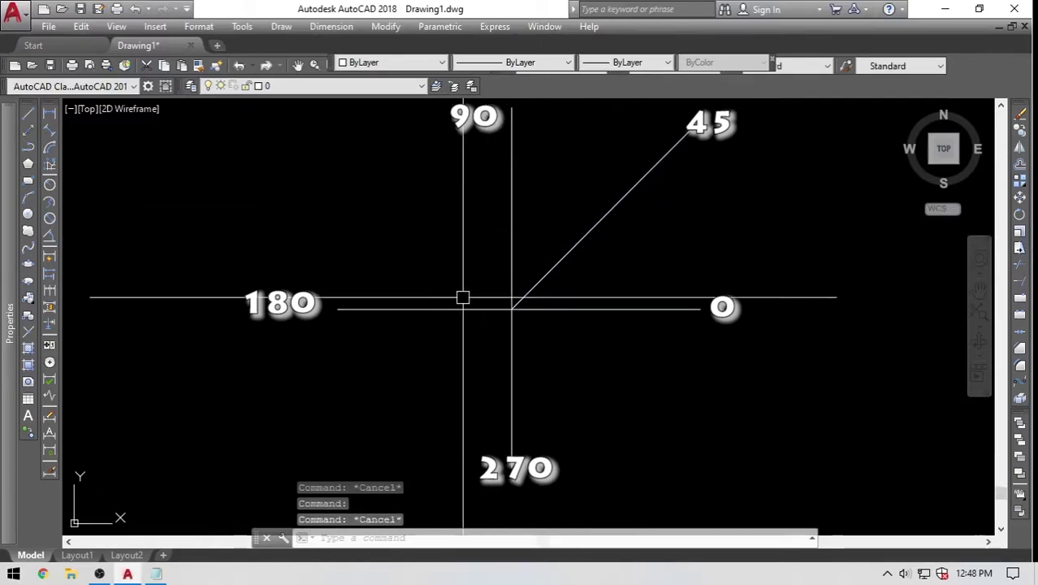
{"action": "left_click", "coordinate": [459, 307]}
{"action": "key", "text": "Escape"}
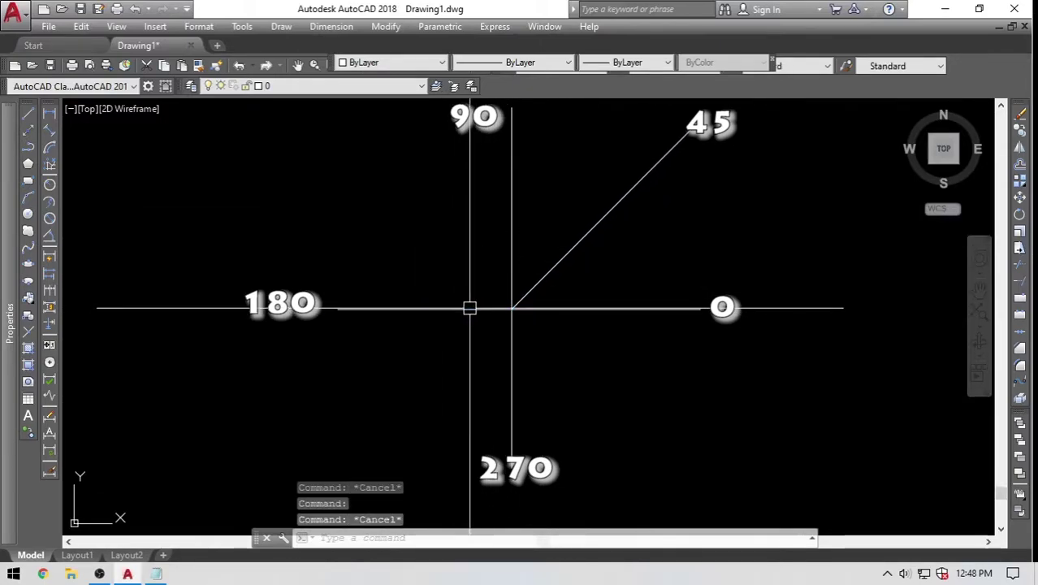
{"action": "left_click", "coordinate": [513, 371]}
{"action": "key", "text": "Escape"}
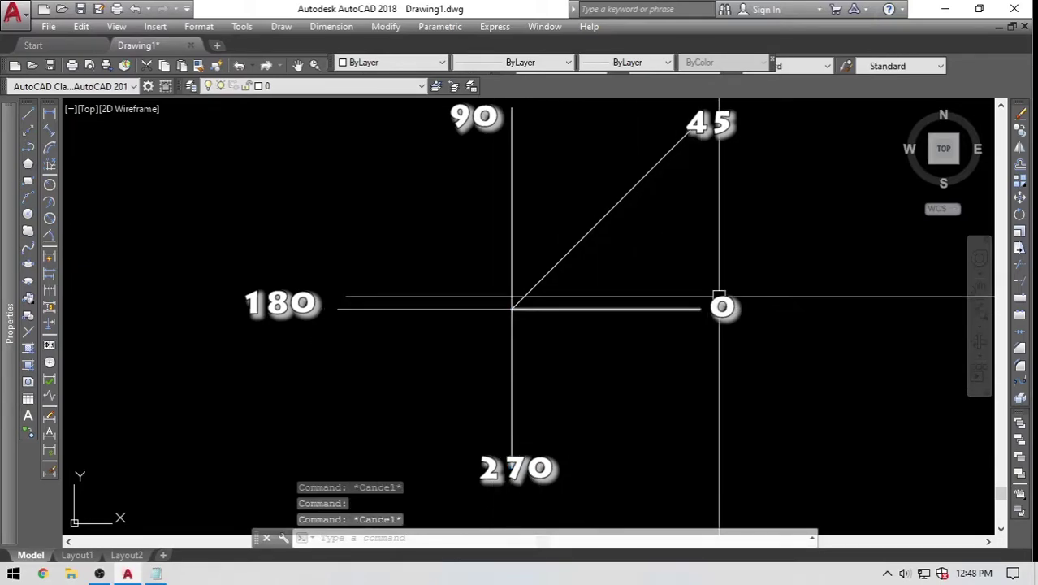
{"action": "mouse_move", "coordinate": [709, 294]}
{"action": "left_mouse_down"}
{"action": "mouse_move", "coordinate": [720, 304]}
{"action": "mouse_move", "coordinate": [725, 291]}
{"action": "mouse_move", "coordinate": [748, 294]}
{"action": "mouse_move", "coordinate": [706, 294]}
{"action": "mouse_move", "coordinate": [766, 352]}
{"action": "mouse_move", "coordinate": [679, 286]}
{"action": "mouse_move", "coordinate": [733, 364]}
{"action": "mouse_move", "coordinate": [783, 347]}
{"action": "left_mouse_up"}
{"action": "key", "text": "Escape"}
Erase the four arms of the cross and the diagonal line together.
{"action": "scroll", "coordinate": [622, 329], "scroll_direction": "down", "scroll_amount": 2}
{"action": "middle_click_drag", "start_coordinate": [622, 330], "coordinate": [588, 355]}
{"action": "type", "text": "e"}
{"action": "key", "text": "Return"}
{"action": "left_click", "coordinate": [607, 385]}
{"action": "left_click", "coordinate": [465, 278]}
{"action": "key", "text": "Return"}
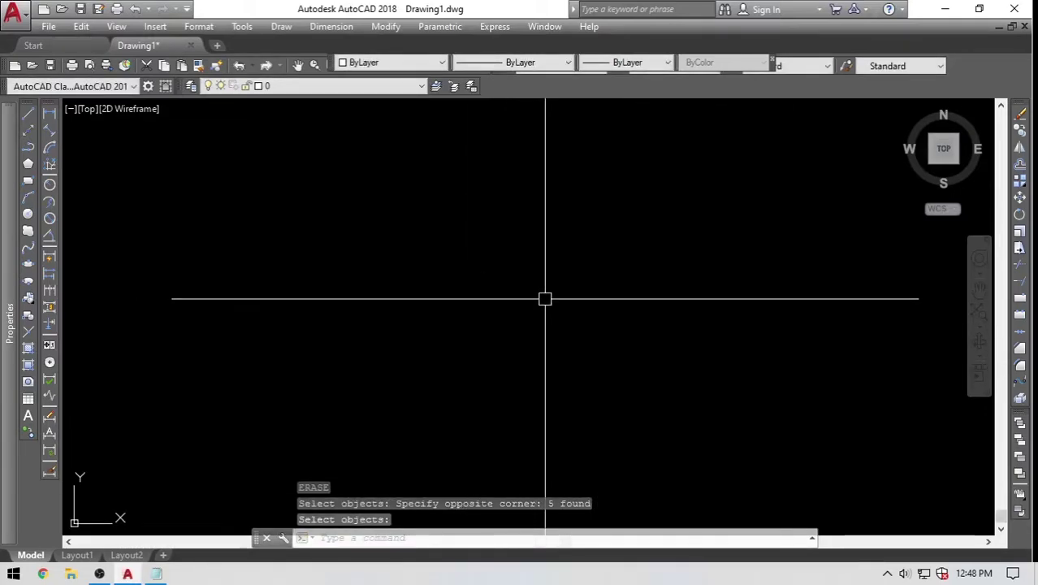
{"action": "mouse_move", "coordinate": [532, 297]}
{"action": "middle_mouse_down"}
{"action": "mouse_move", "coordinate": [529, 323]}
{"action": "mouse_move", "coordinate": [540, 306]}
{"action": "middle_mouse_up"}
{"action": "middle_click_drag", "start_coordinate": [538, 347], "coordinate": [556, 312]}
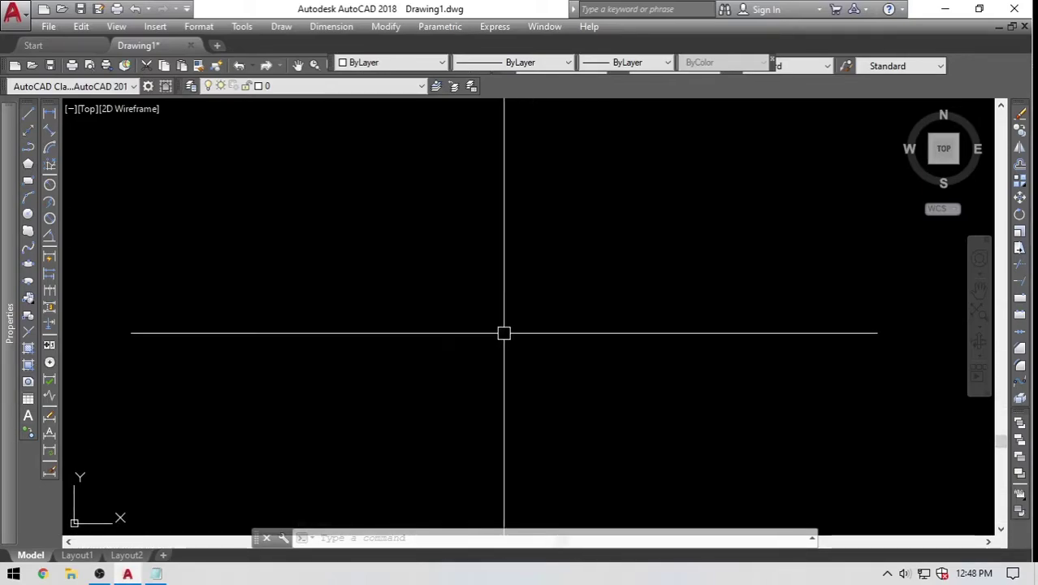
Open the Windows On-Screen Keyboard and place it over the lower part of the drawing area.
{"action": "left_click", "coordinate": [13, 573]}
{"action": "type", "text": "KEYBOA"}
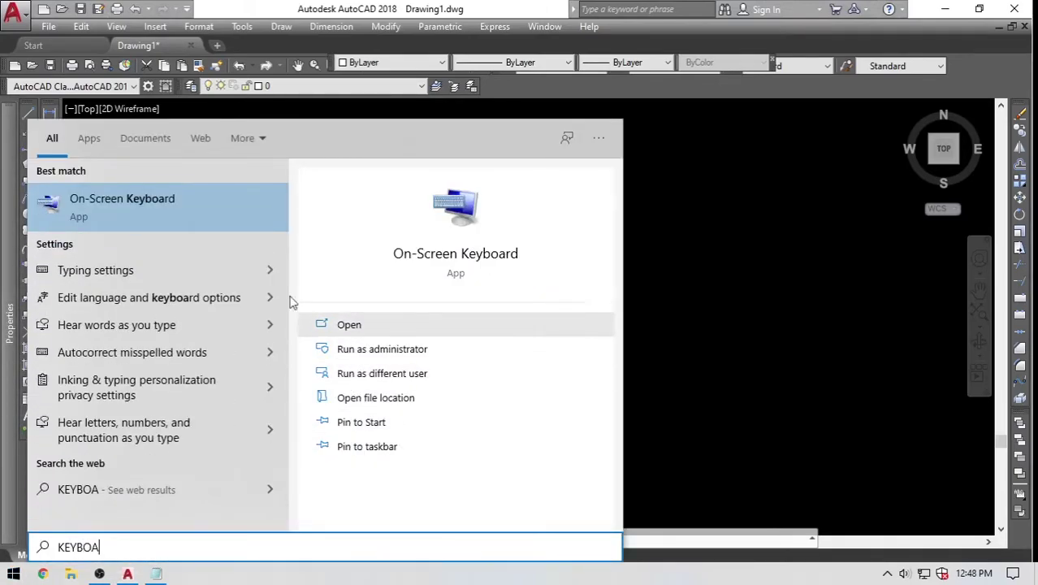
{"action": "left_click", "coordinate": [257, 205]}
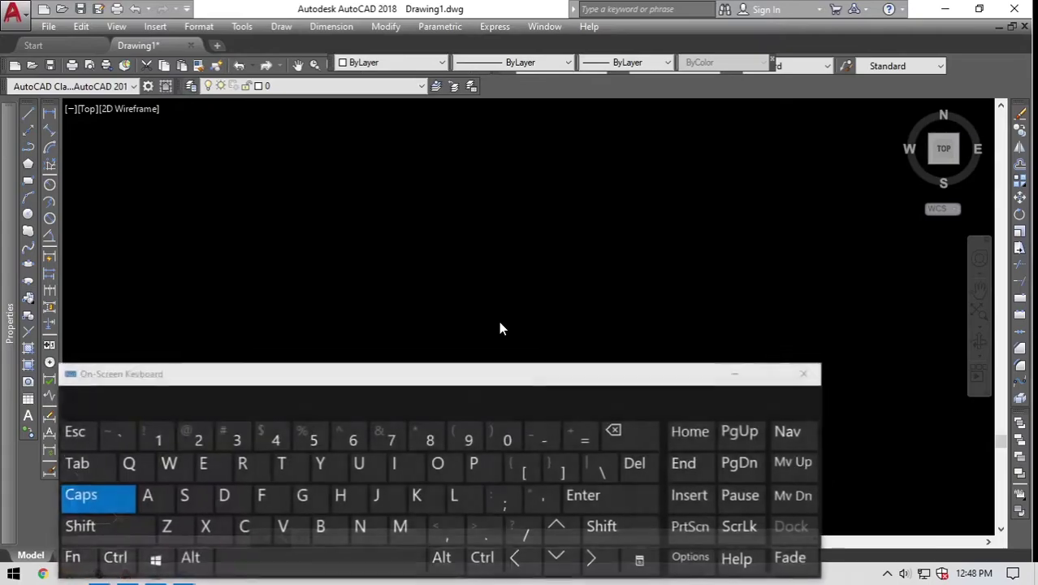
{"action": "mouse_move", "coordinate": [468, 384]}
{"action": "left_mouse_down"}
{"action": "mouse_move", "coordinate": [586, 272]}
{"action": "mouse_move", "coordinate": [558, 274]}
{"action": "mouse_move", "coordinate": [552, 258]}
{"action": "left_mouse_up"}
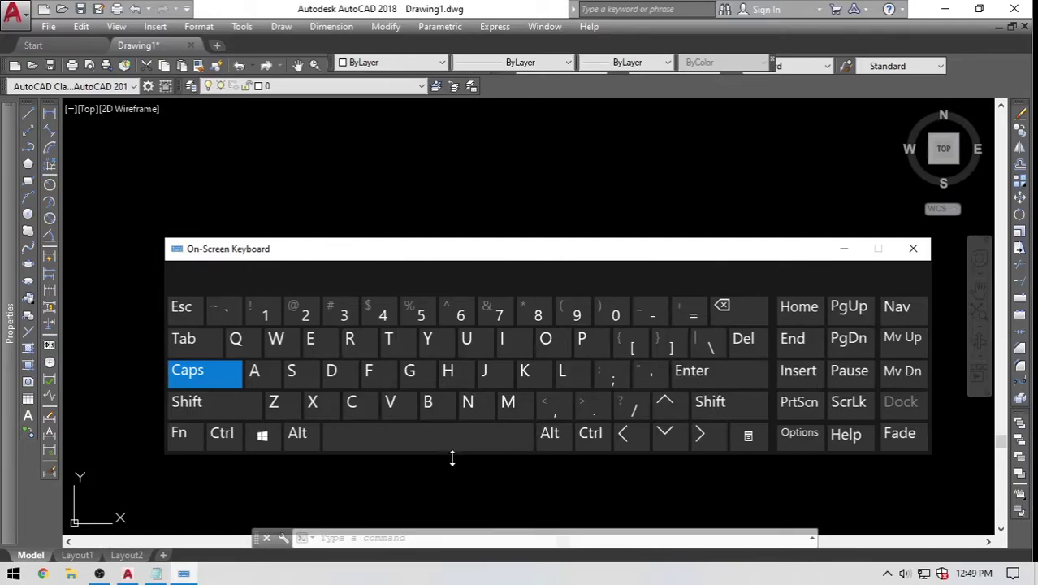
{"action": "left_click_drag", "start_coordinate": [541, 256], "coordinate": [519, 364]}
{"action": "left_click", "coordinate": [456, 199]}
{"action": "left_click", "coordinate": [528, 247]}
{"action": "left_click", "coordinate": [588, 280]}
{"action": "left_click", "coordinate": [454, 216]}
{"action": "left_click", "coordinate": [390, 177]}
{"action": "left_click", "coordinate": [530, 250]}
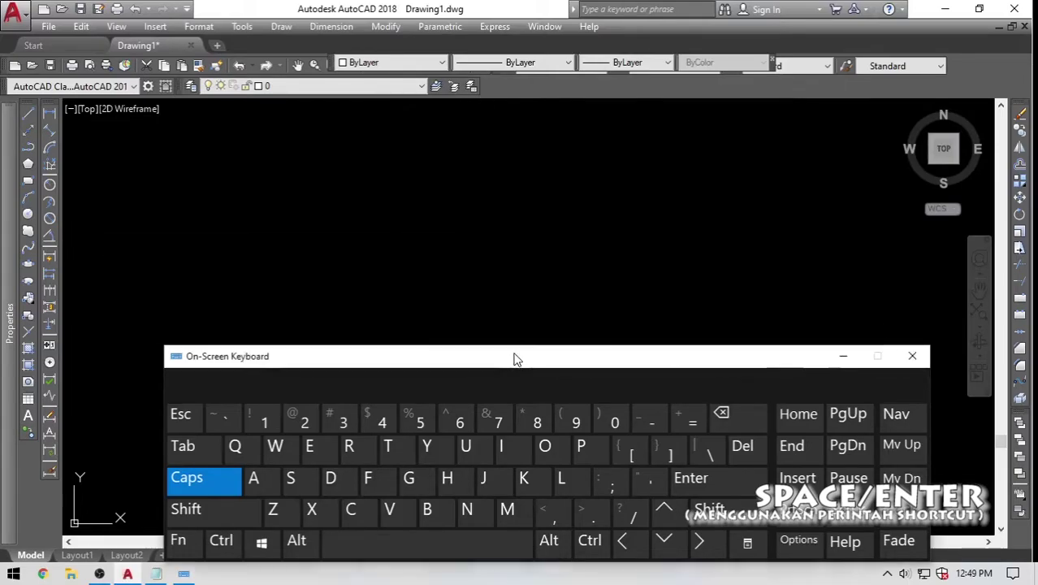
{"action": "left_click_drag", "start_coordinate": [511, 356], "coordinate": [510, 304]}
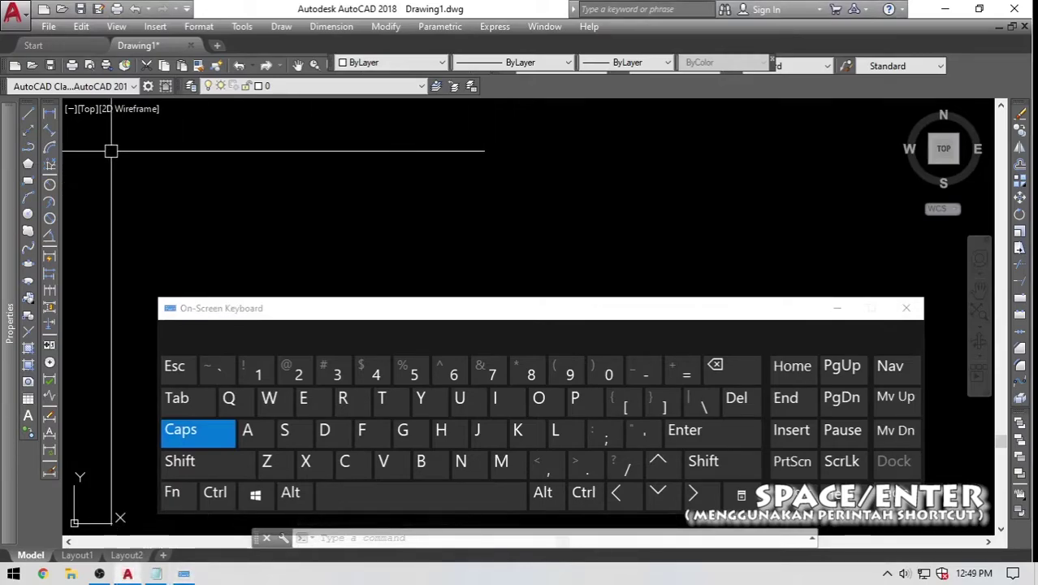
{"action": "mouse_move", "coordinate": [10, 134]}
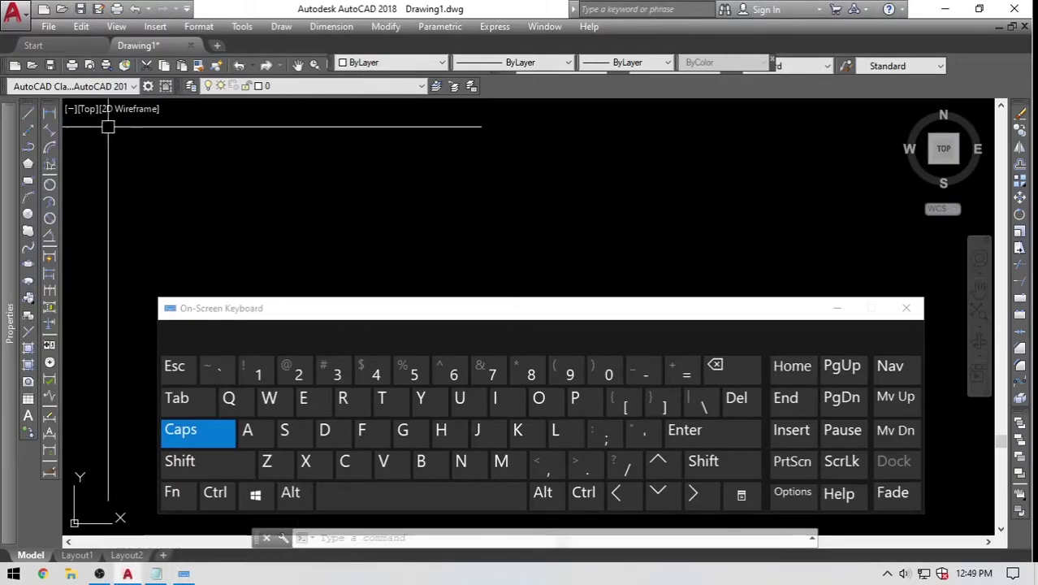
{"action": "left_click", "coordinate": [28, 116]}
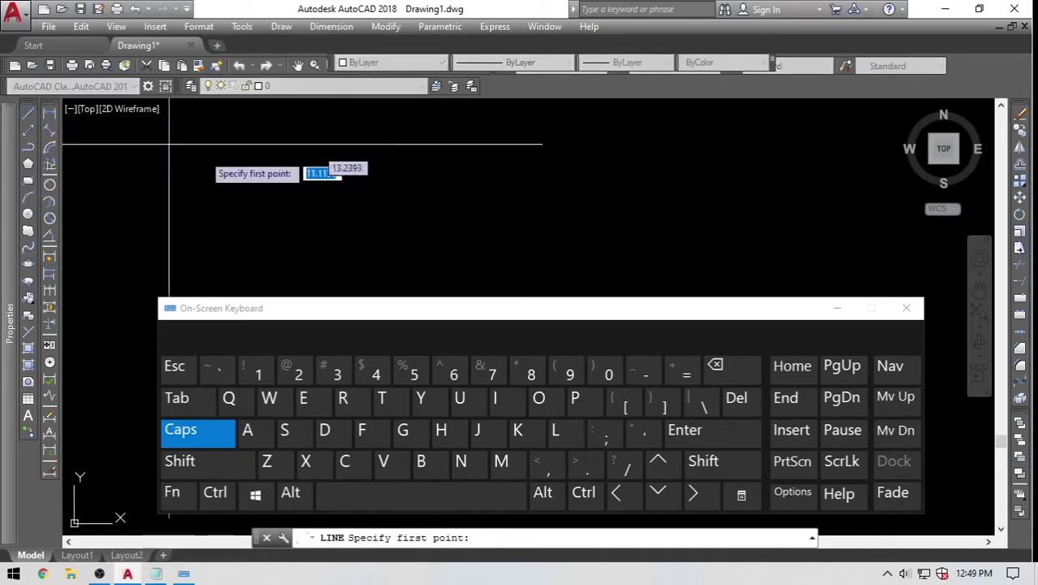
{"action": "left_click", "coordinate": [438, 188]}
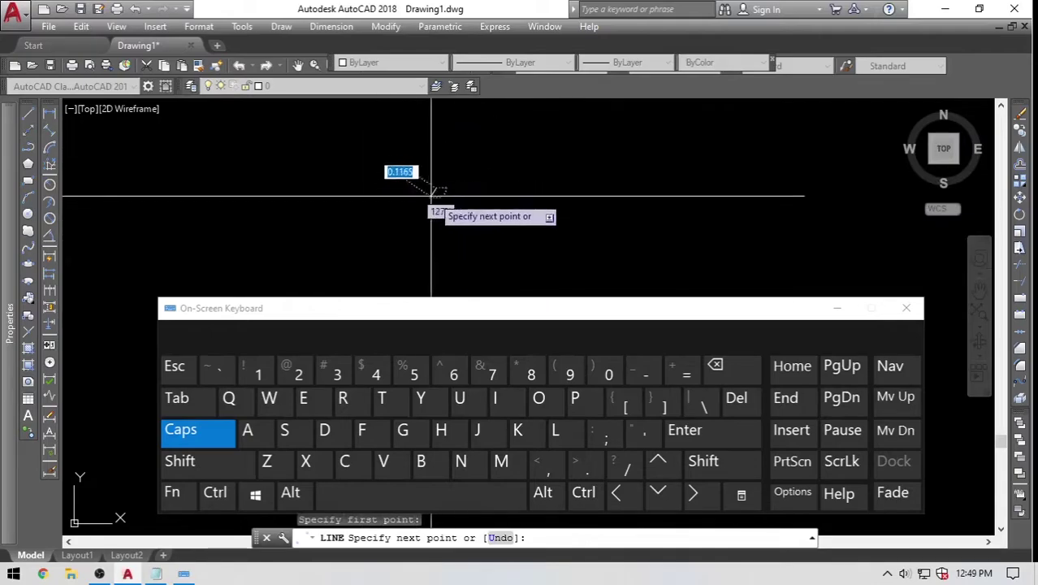
{"action": "key", "text": "Escape"}
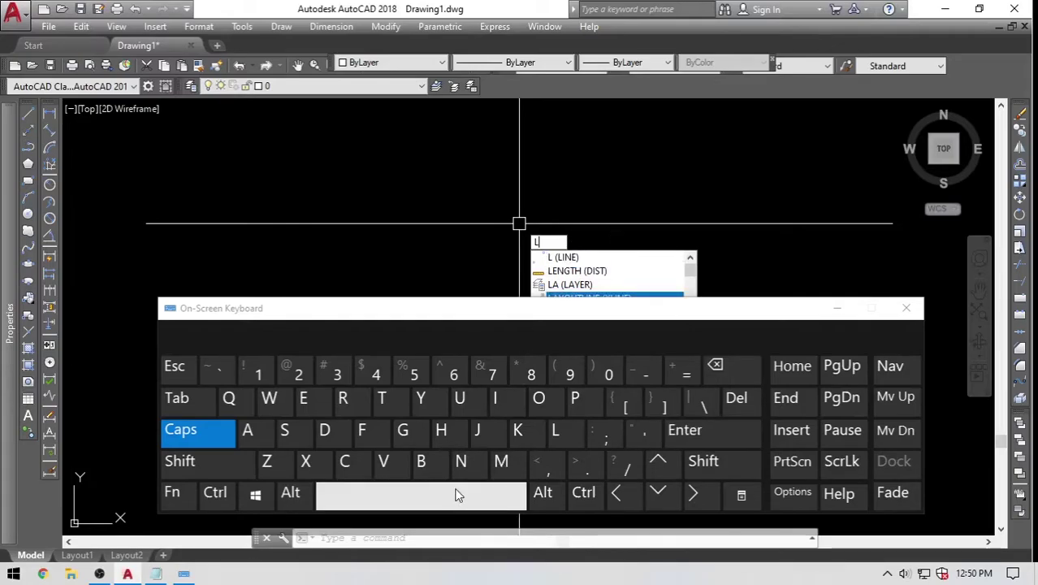
Draw a horizontal line 1000 units long to the right from a point above the on-screen keyboard, with Ortho mode on.
{"action": "left_click", "coordinate": [566, 256]}
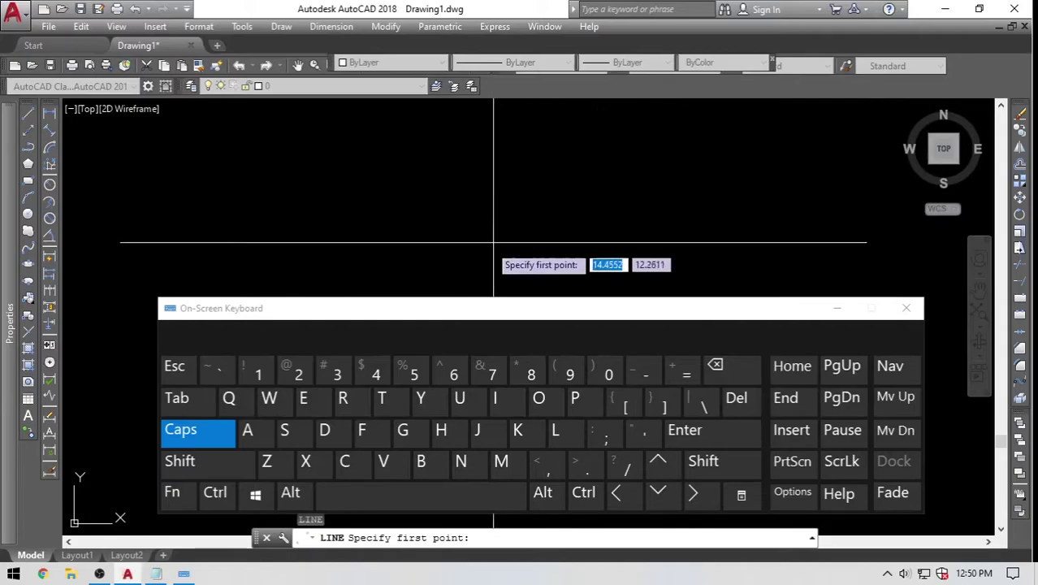
{"action": "left_click", "coordinate": [453, 227]}
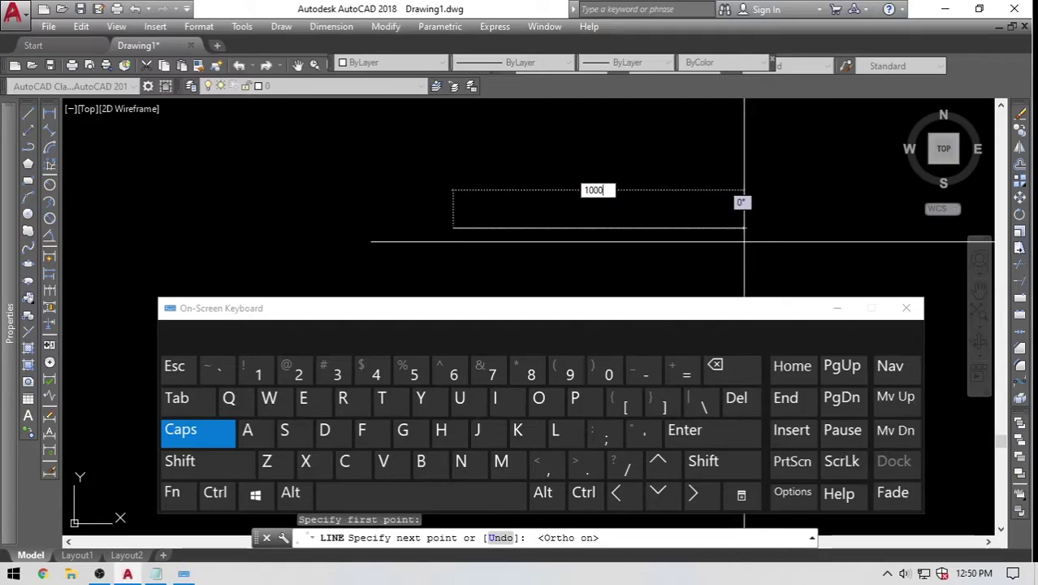
{"action": "key", "text": "Return"}
{"action": "key", "text": "Return"}
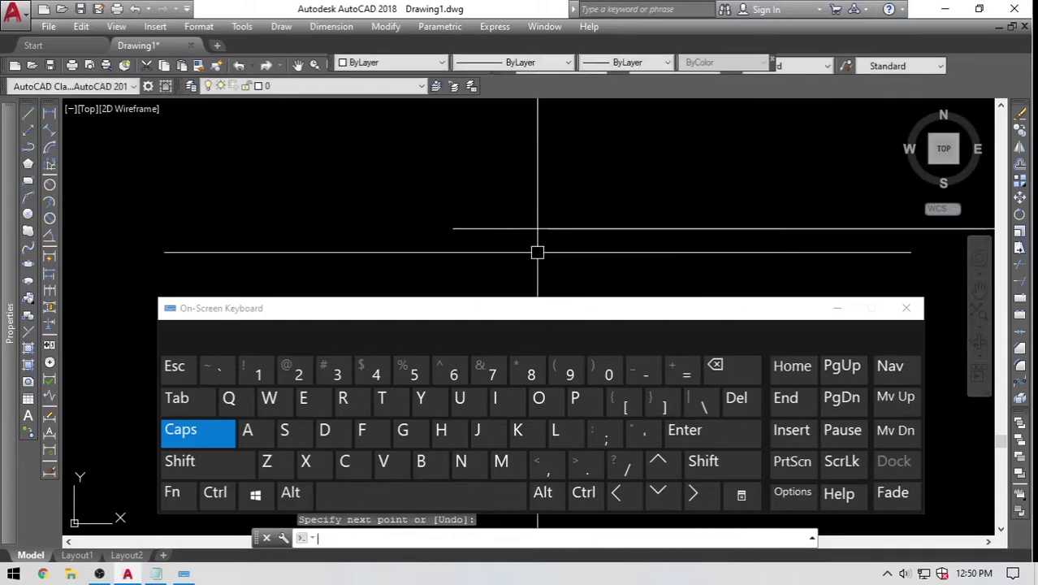
{"action": "middle_click_drag", "start_coordinate": [572, 238], "coordinate": [487, 249]}
{"action": "scroll", "coordinate": [401, 221], "scroll_direction": "down", "scroll_amount": 6}
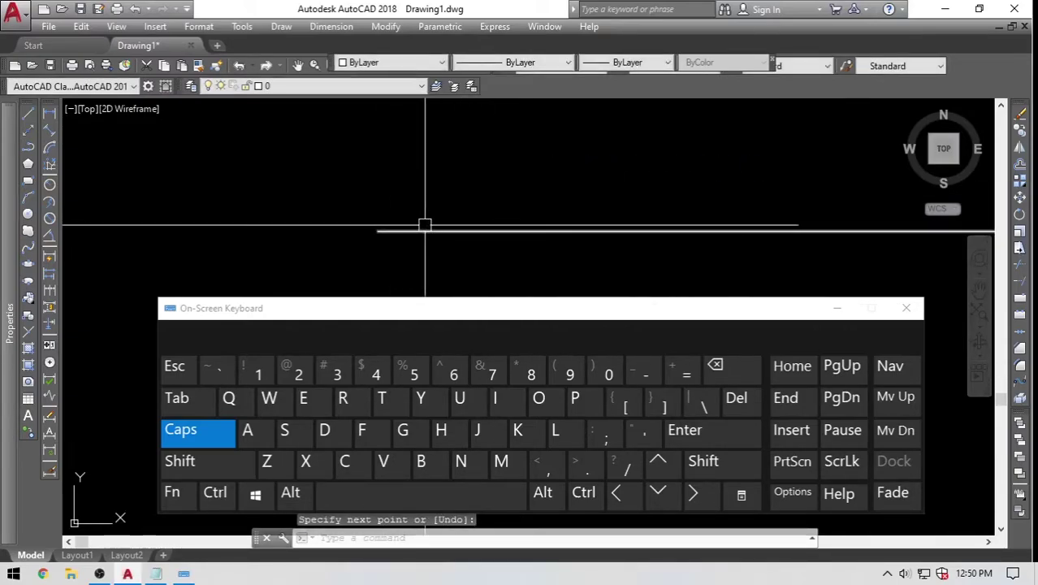
{"action": "middle_click_drag", "start_coordinate": [548, 237], "coordinate": [607, 239]}
{"action": "middle_click", "coordinate": [607, 240]}
{"action": "middle_click", "coordinate": [606, 240]}
{"action": "scroll", "coordinate": [658, 239], "scroll_direction": "down", "scroll_amount": 2}
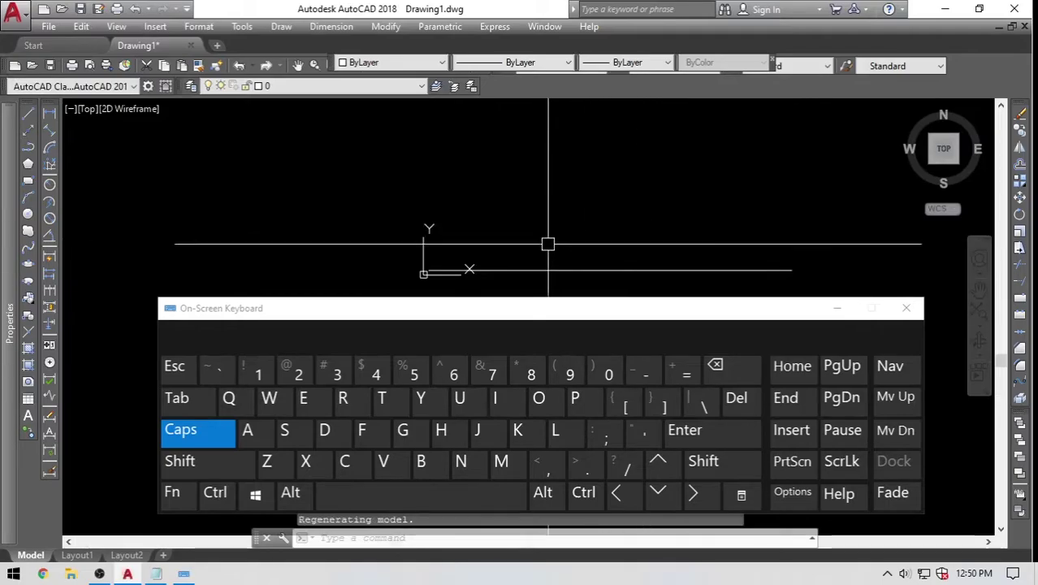
Move the 1000-unit horizontal line straight up, farther above the origin.
{"action": "scroll", "coordinate": [554, 243], "scroll_direction": "down", "scroll_amount": 3}
{"action": "scroll", "coordinate": [573, 254], "scroll_direction": "up", "scroll_amount": 4}
{"action": "left_click", "coordinate": [556, 226]}
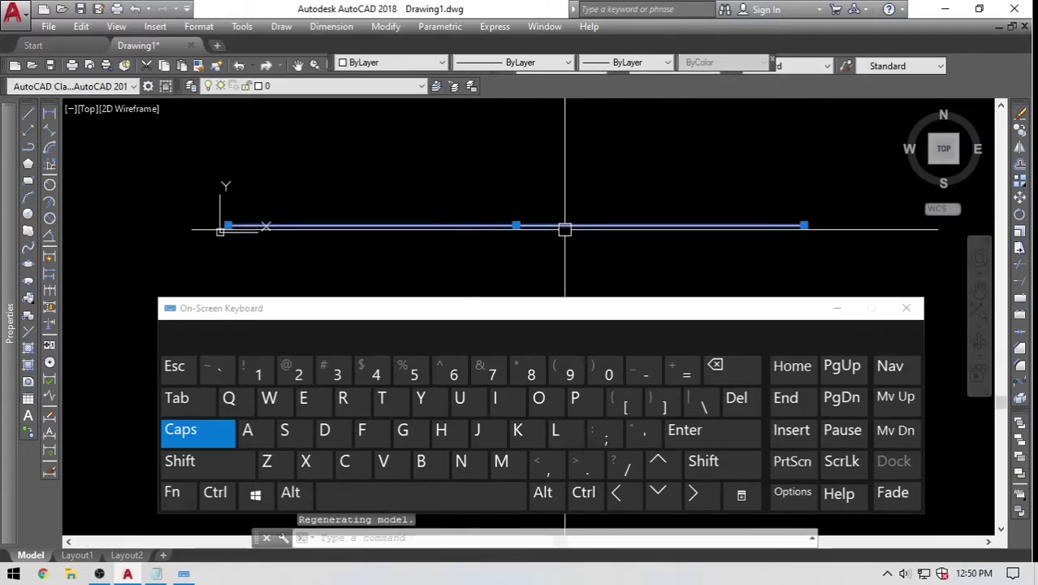
{"action": "middle_click_drag", "start_coordinate": [596, 245], "coordinate": [594, 290]}
{"action": "type", "text": "m"}
{"action": "key", "text": "Return"}
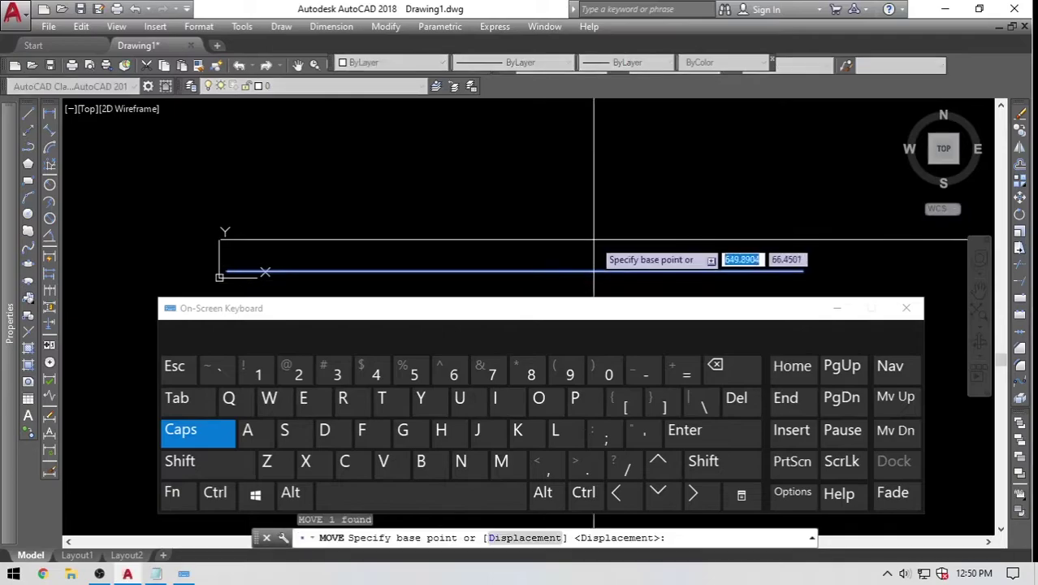
{"action": "left_click", "coordinate": [593, 242]}
{"action": "left_click", "coordinate": [613, 142]}
{"action": "scroll", "coordinate": [608, 268], "scroll_direction": "down", "scroll_amount": 2}
{"action": "scroll", "coordinate": [607, 169], "scroll_direction": "up", "scroll_amount": 2}
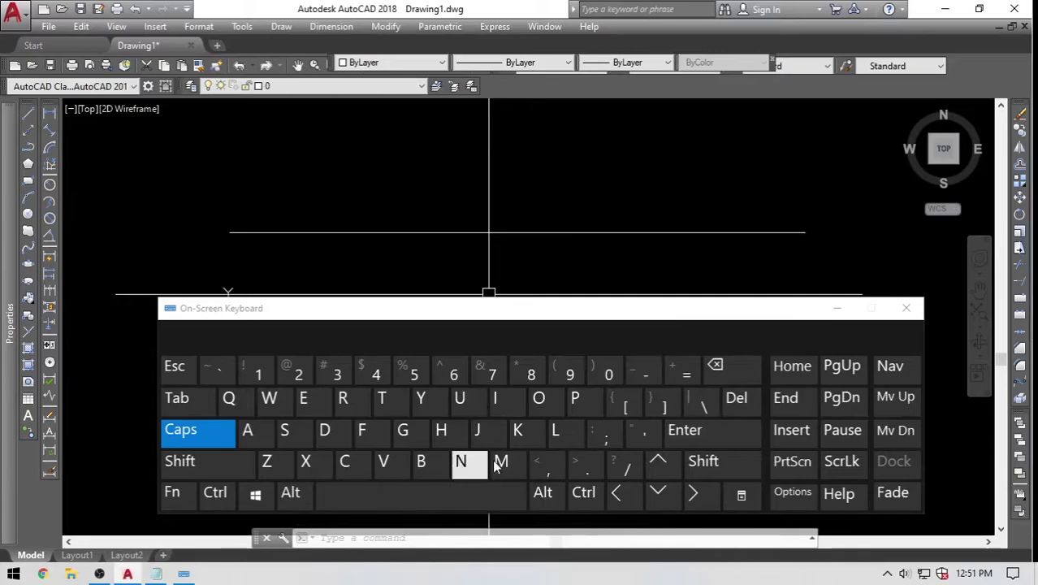
{"action": "left_click_drag", "start_coordinate": [347, 313], "coordinate": [359, 322]}
{"action": "left_click", "coordinate": [312, 265]}
{"action": "left_click", "coordinate": [412, 260]}
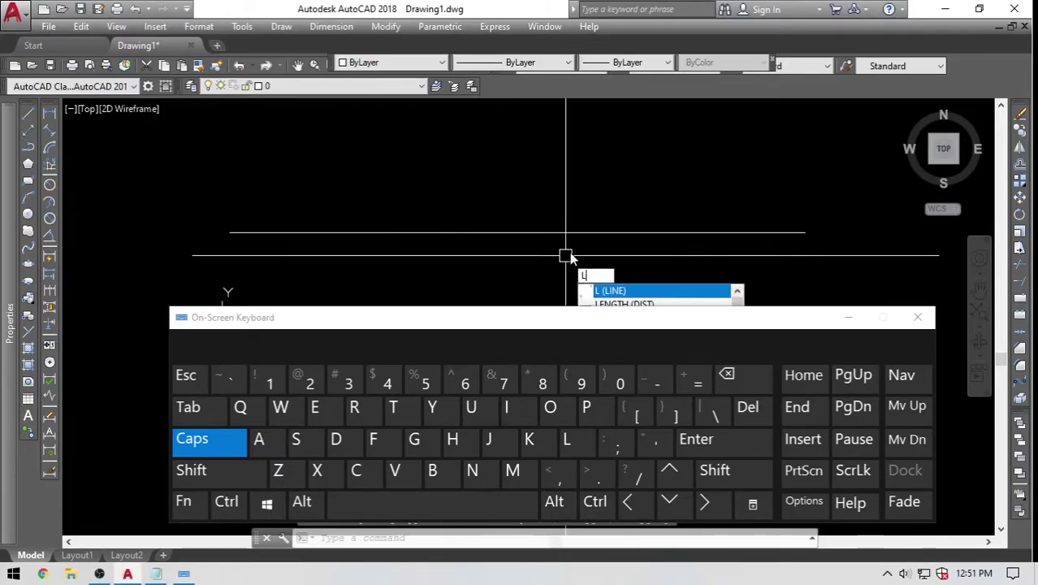
{"action": "key", "text": "Return"}
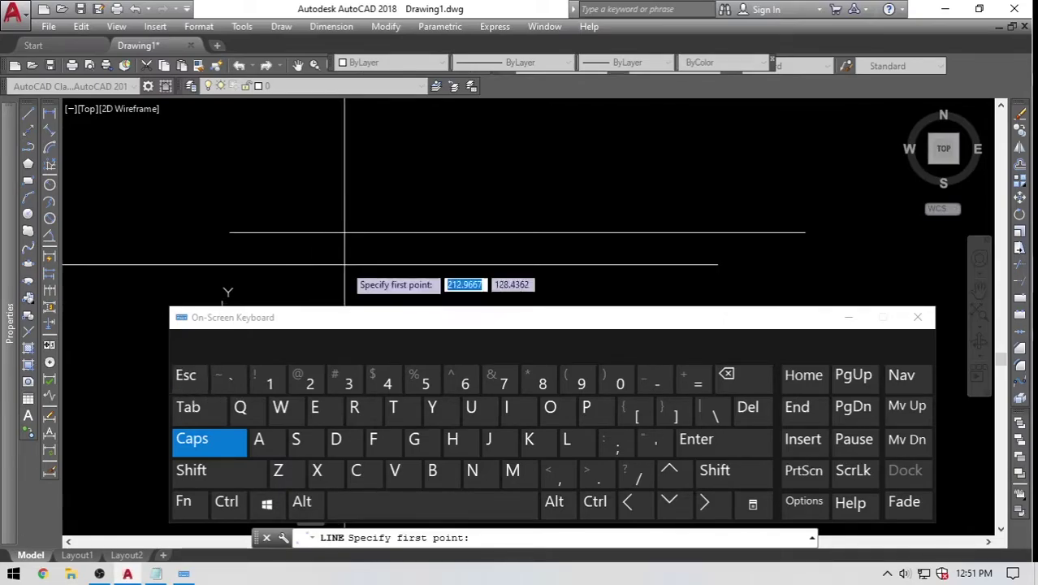
{"action": "key", "text": "Escape"}
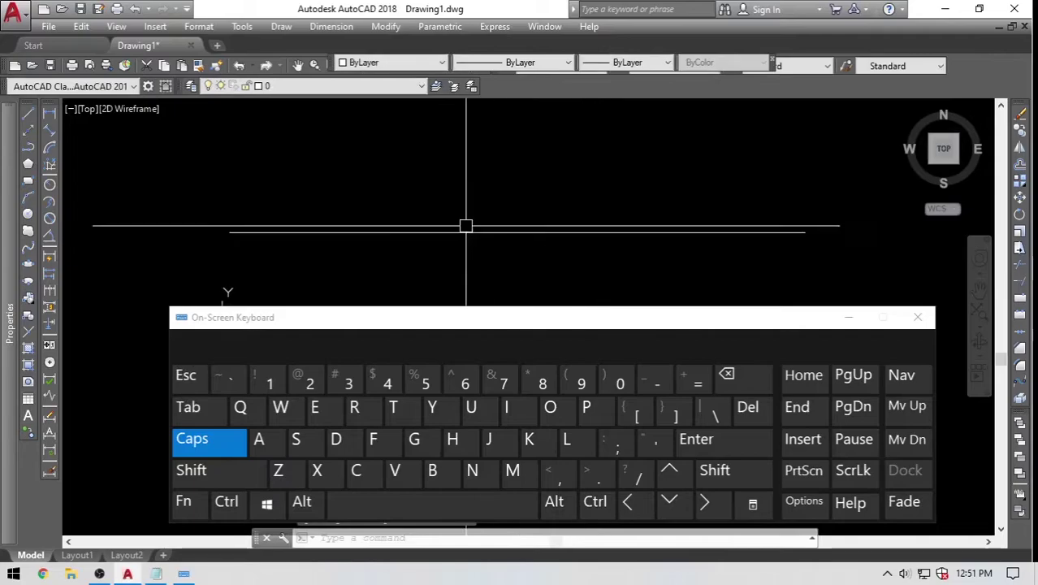
{"action": "left_click", "coordinate": [456, 179]}
{"action": "left_click", "coordinate": [636, 152]}
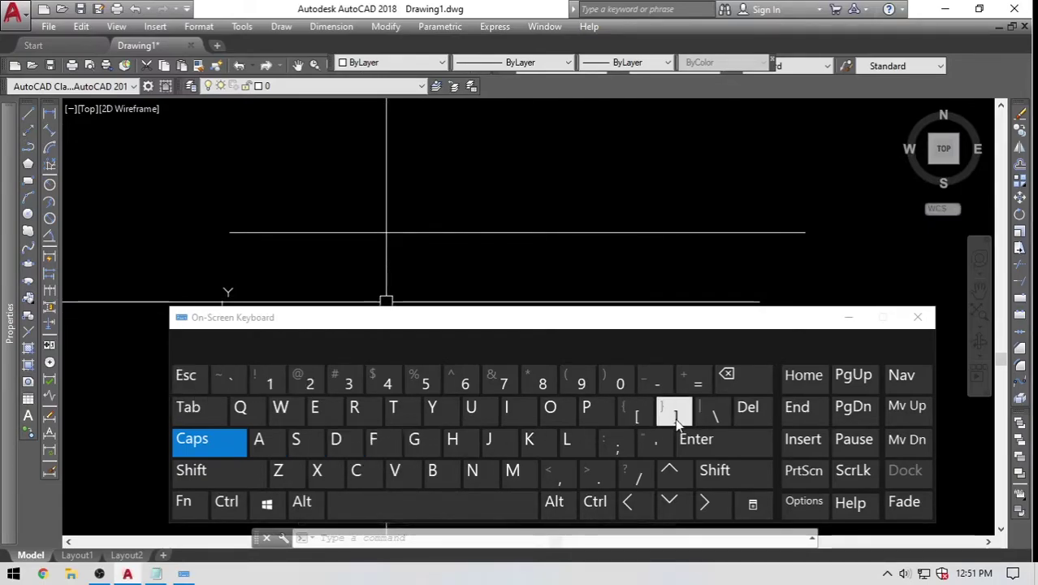
{"action": "left_click", "coordinate": [512, 232]}
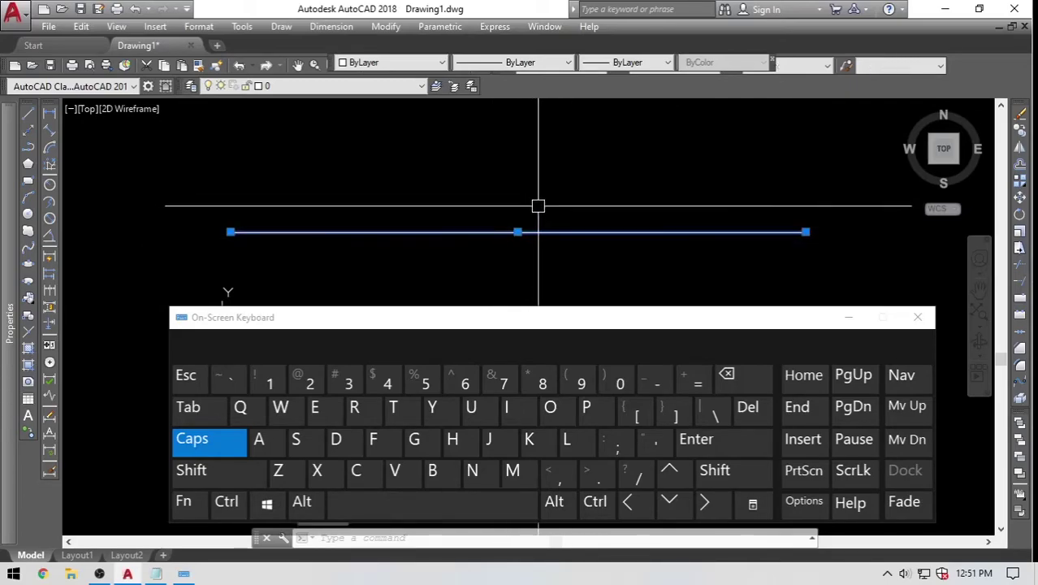
{"action": "key", "text": "Escape"}
{"action": "scroll", "coordinate": [556, 213], "scroll_direction": "down", "scroll_amount": 2}
{"action": "mouse_move", "coordinate": [457, 194]}
{"action": "middle_mouse_down"}
{"action": "mouse_move", "coordinate": [463, 243]}
{"action": "mouse_move", "coordinate": [519, 245]}
{"action": "middle_mouse_up"}
{"action": "scroll", "coordinate": [462, 243], "scroll_direction": "down", "scroll_amount": 2}
{"action": "scroll", "coordinate": [509, 218], "scroll_direction": "up", "scroll_amount": 4}
{"action": "scroll", "coordinate": [512, 218], "scroll_direction": "down", "scroll_amount": 2}
{"action": "middle_click_drag", "start_coordinate": [513, 203], "coordinate": [513, 210]}
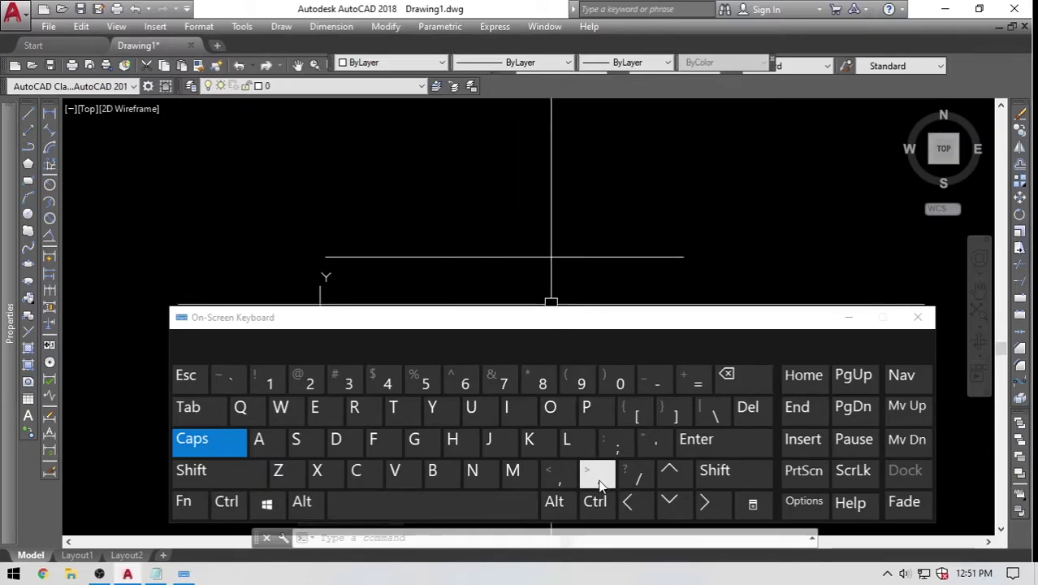
Draw a horizontal line 1.5 units long to the right, above the 1000-unit line, with Ortho mode on.
{"action": "left_click_drag", "start_coordinate": [602, 324], "coordinate": [593, 309]}
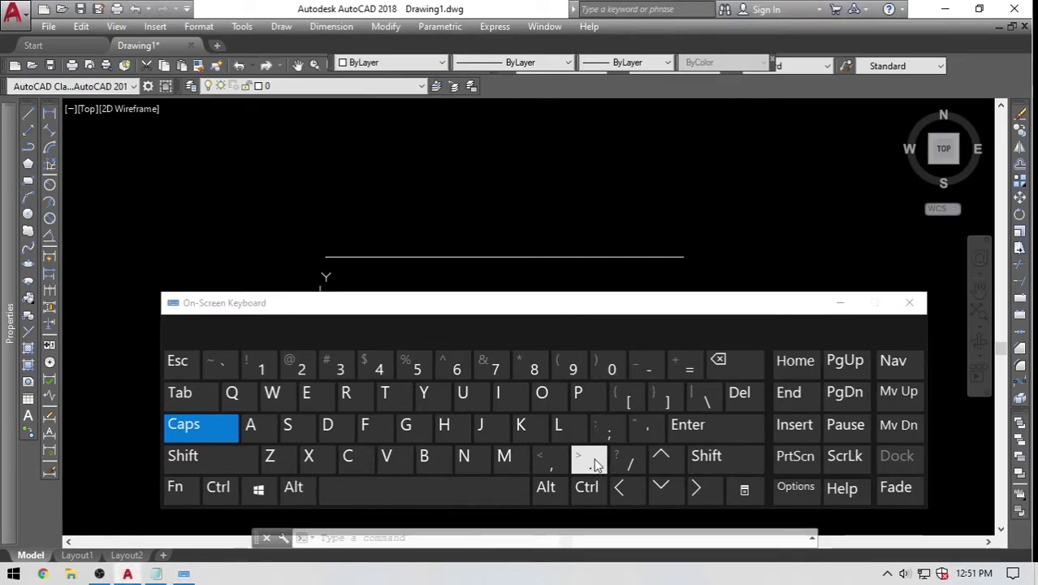
{"action": "scroll", "coordinate": [576, 245], "scroll_direction": "down", "scroll_amount": 3}
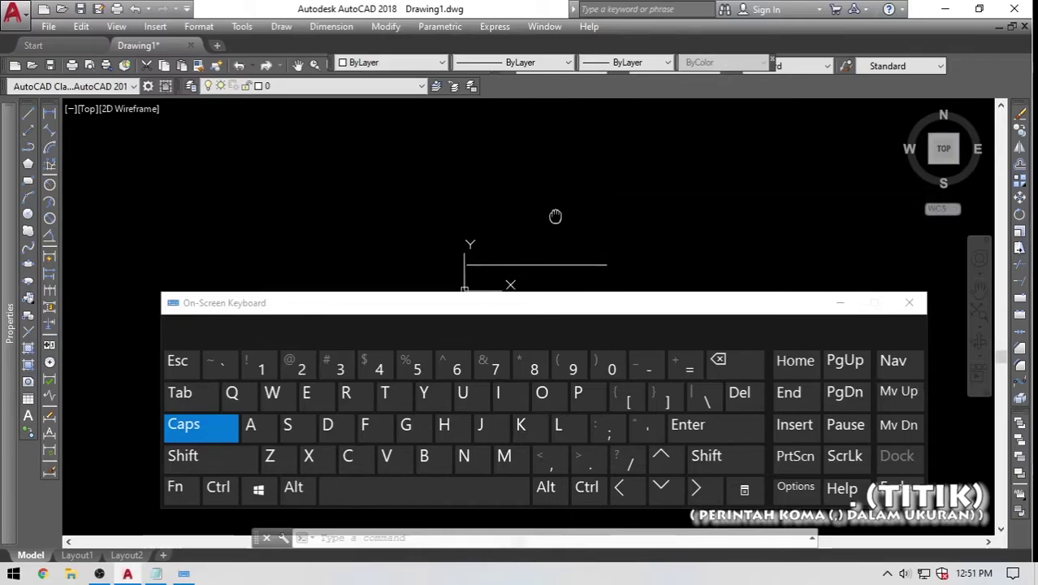
{"action": "key", "text": "Return"}
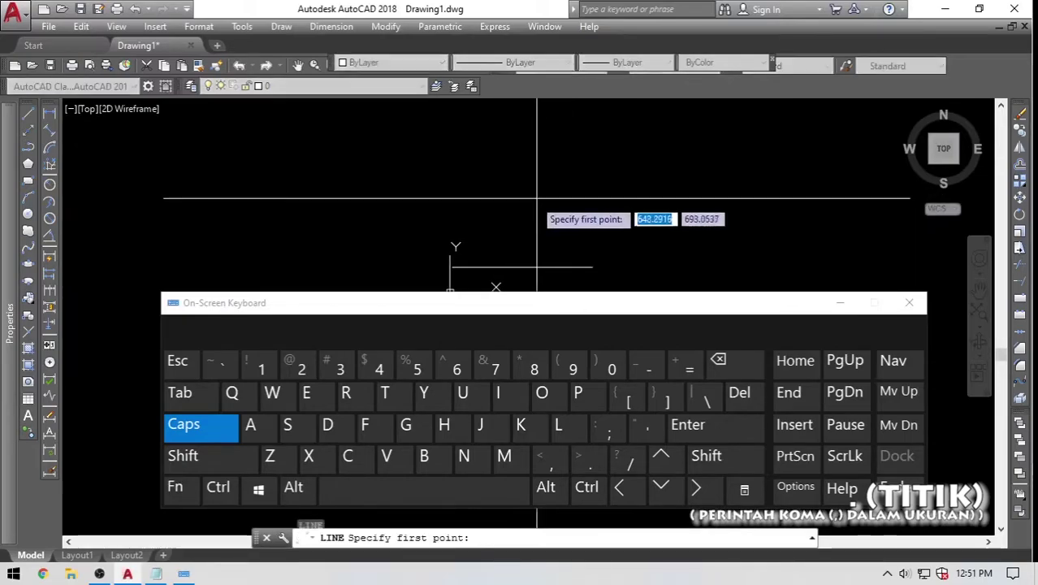
{"action": "left_click", "coordinate": [460, 198]}
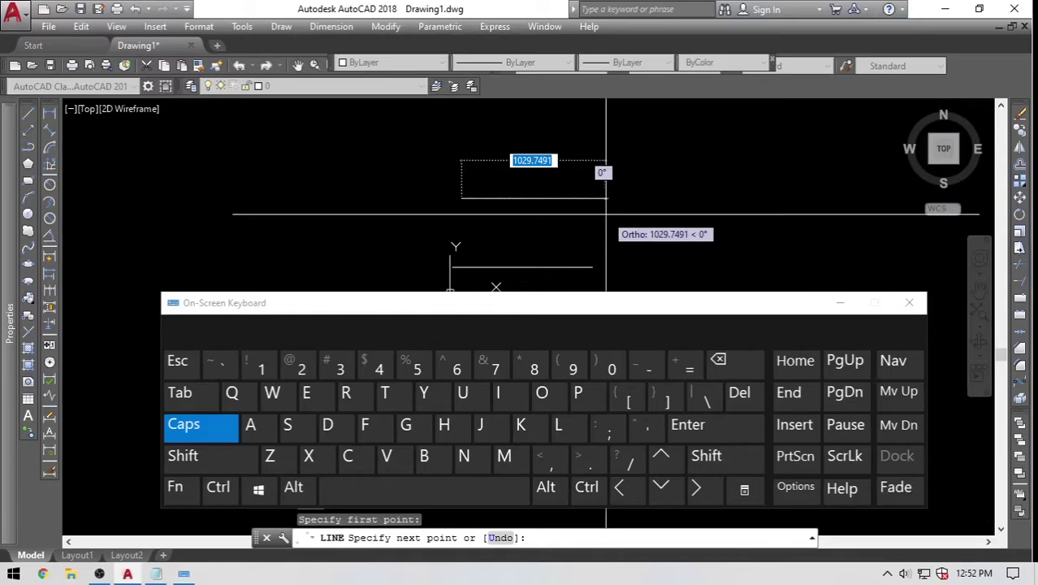
{"action": "scroll", "coordinate": [606, 214], "scroll_direction": "up", "scroll_amount": 4}
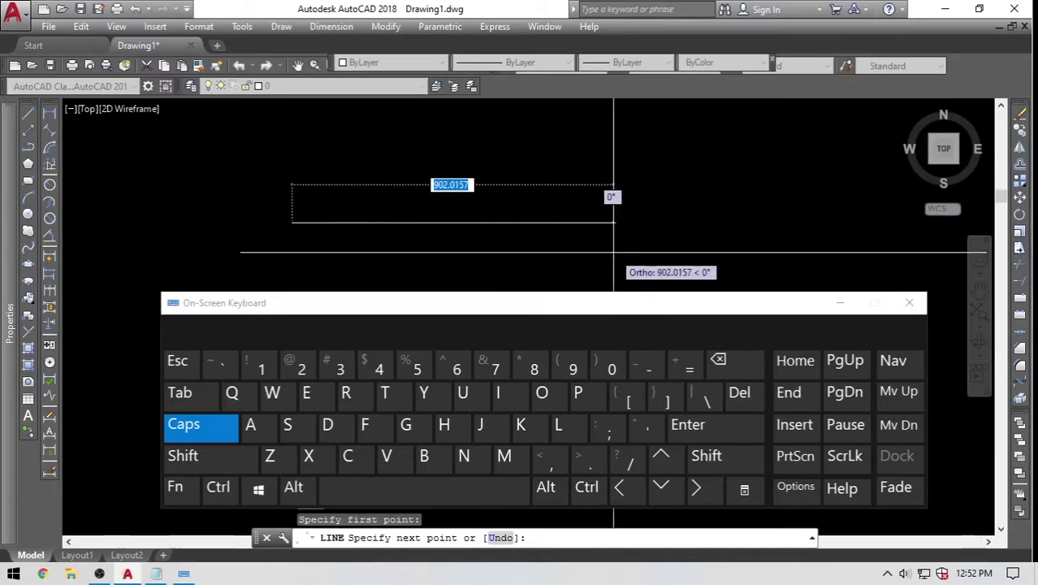
{"action": "scroll", "coordinate": [578, 250], "scroll_direction": "down", "scroll_amount": 2}
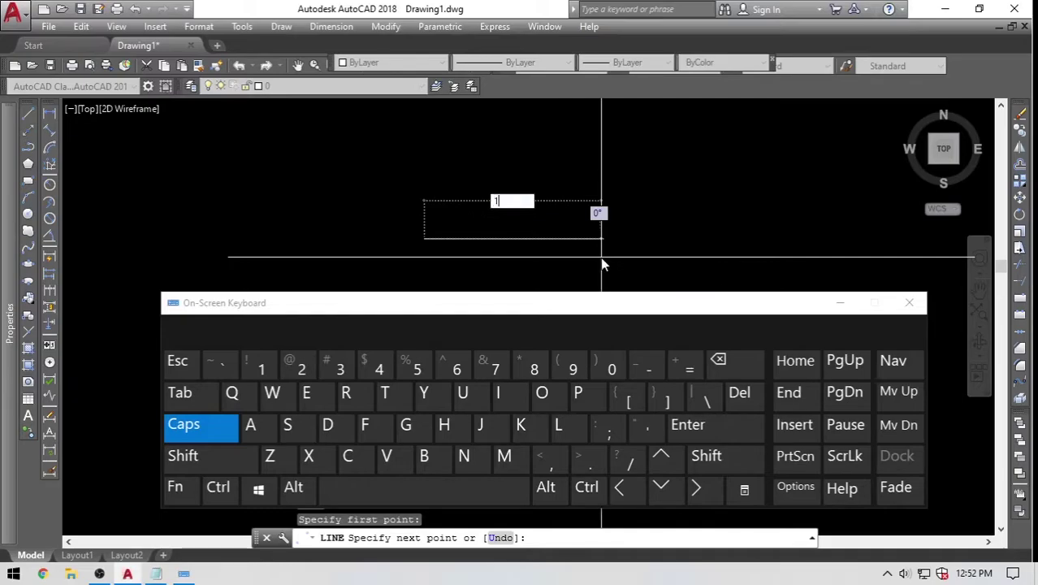
{"action": "type", "text": ".5"}
{"action": "key", "text": "Return"}
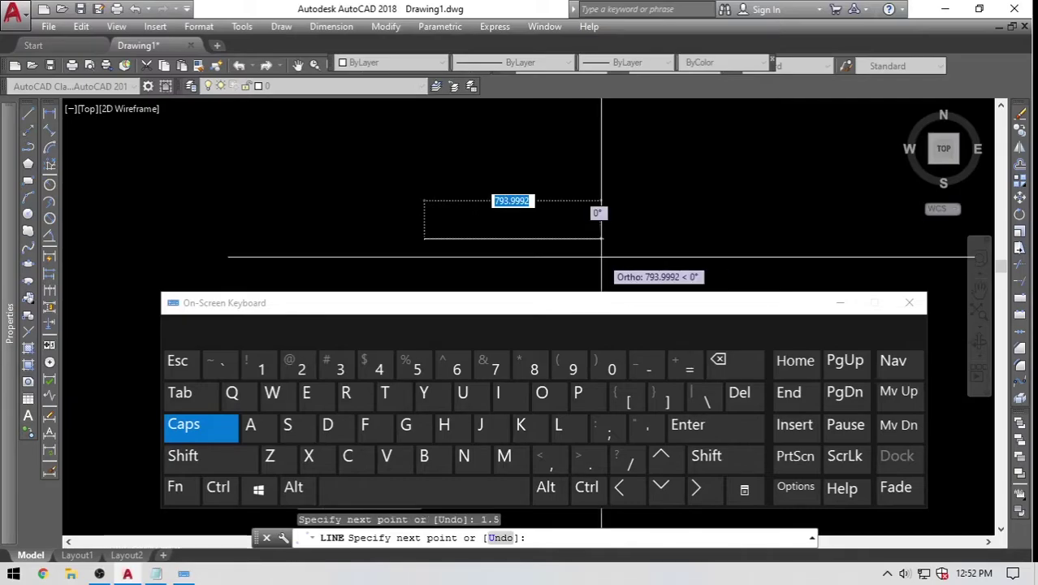
{"action": "key", "text": "Return"}
{"action": "scroll", "coordinate": [394, 225], "scroll_direction": "up", "scroll_amount": 5}
{"action": "middle_click_drag", "start_coordinate": [509, 256], "coordinate": [514, 253]}
{"action": "scroll", "coordinate": [549, 229], "scroll_direction": "up", "scroll_amount": 8}
{"action": "scroll", "coordinate": [529, 228], "scroll_direction": "up", "scroll_amount": 7}
{"action": "mouse_move", "coordinate": [416, 172]}
{"action": "middle_mouse_down"}
{"action": "mouse_move", "coordinate": [454, 185]}
{"action": "mouse_move", "coordinate": [453, 214]}
{"action": "middle_mouse_up"}
{"action": "scroll", "coordinate": [455, 186], "scroll_direction": "up", "scroll_amount": 4}
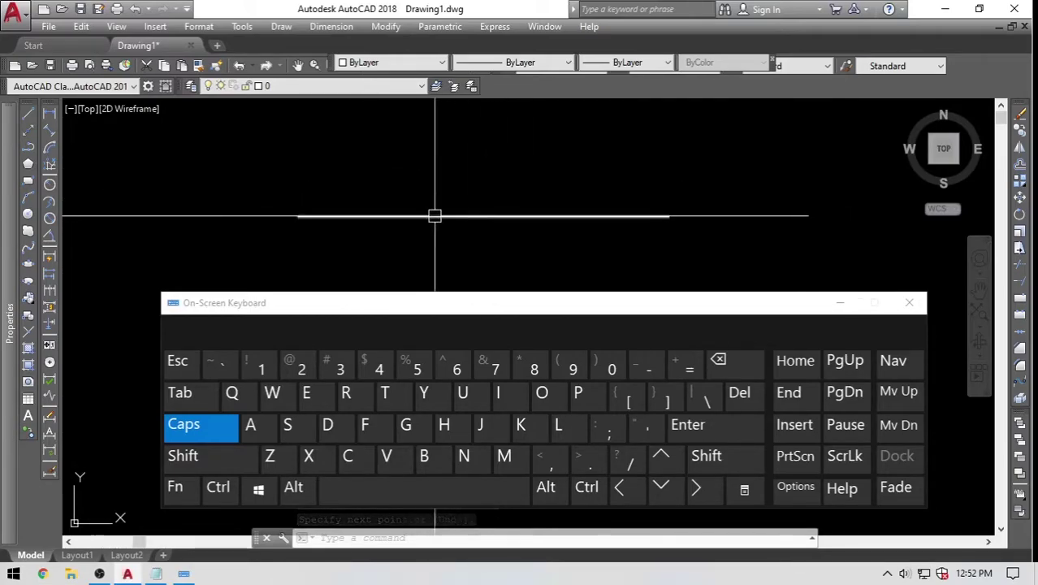
{"action": "key", "text": "Escape"}
{"action": "type", "text": "D"}
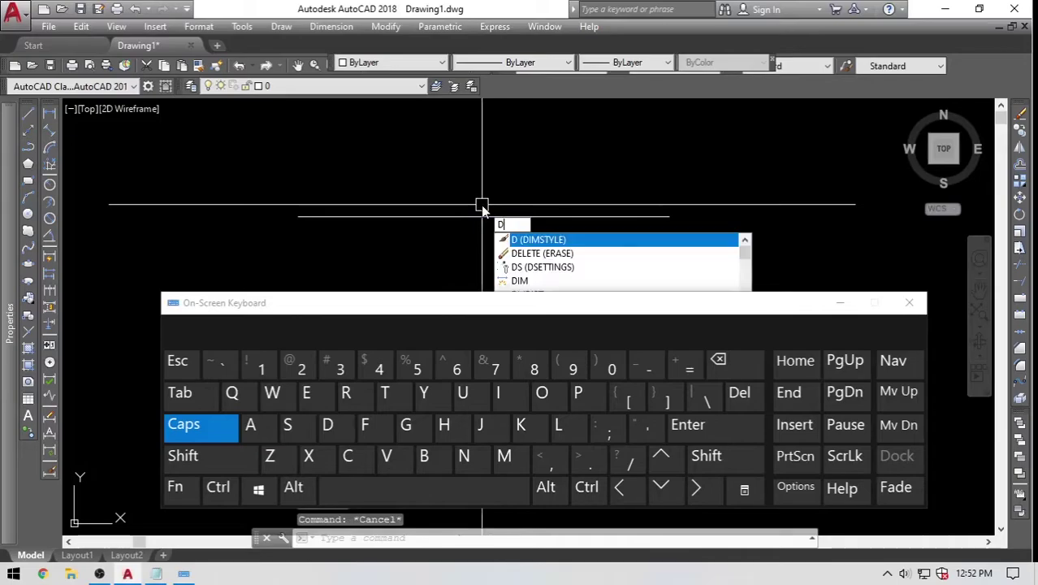
{"action": "type", "text": "LI"}
{"action": "key", "text": "Return"}
{"action": "key", "text": "Escape"}
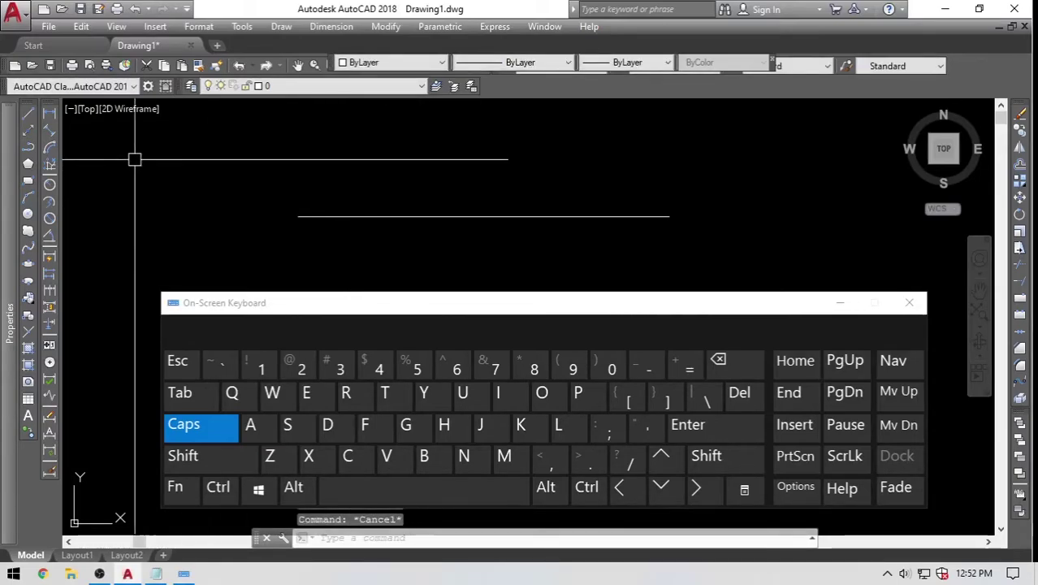
Add a linear dimension between the two endpoints of the short line, placing it above the line.
{"action": "left_click", "coordinate": [51, 115]}
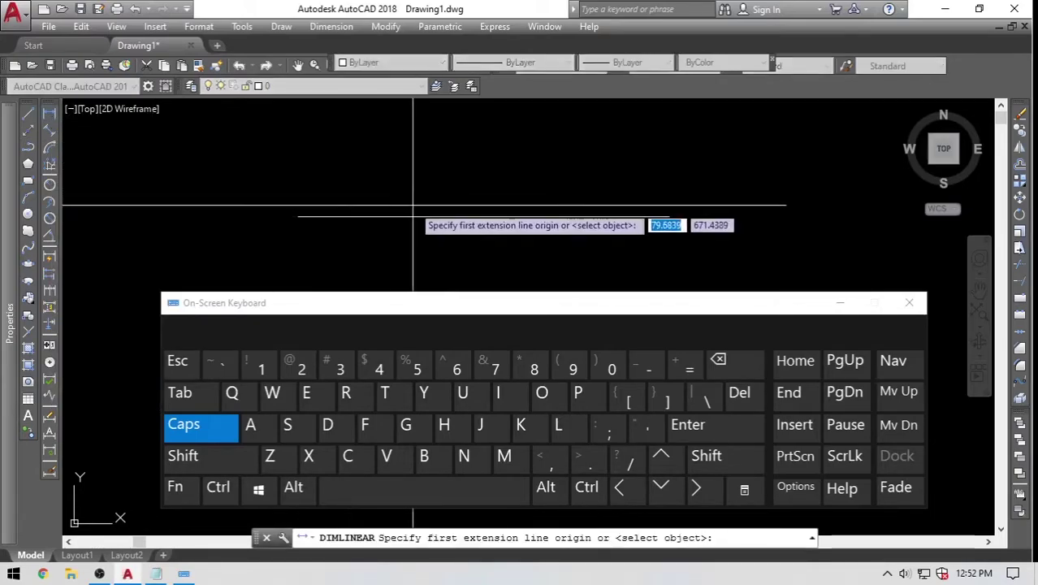
{"action": "left_click", "coordinate": [286, 228]}
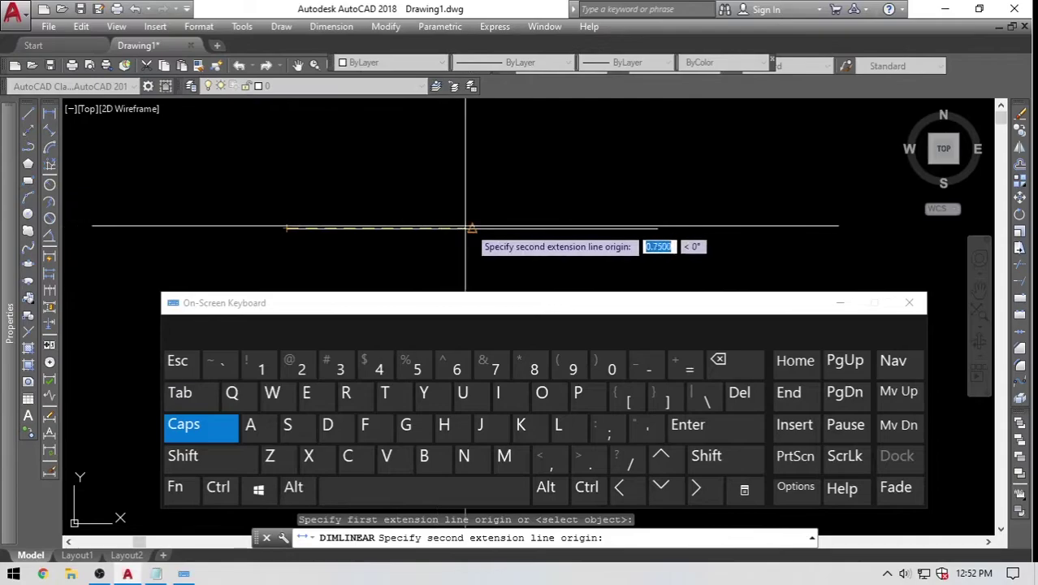
{"action": "left_click", "coordinate": [657, 229]}
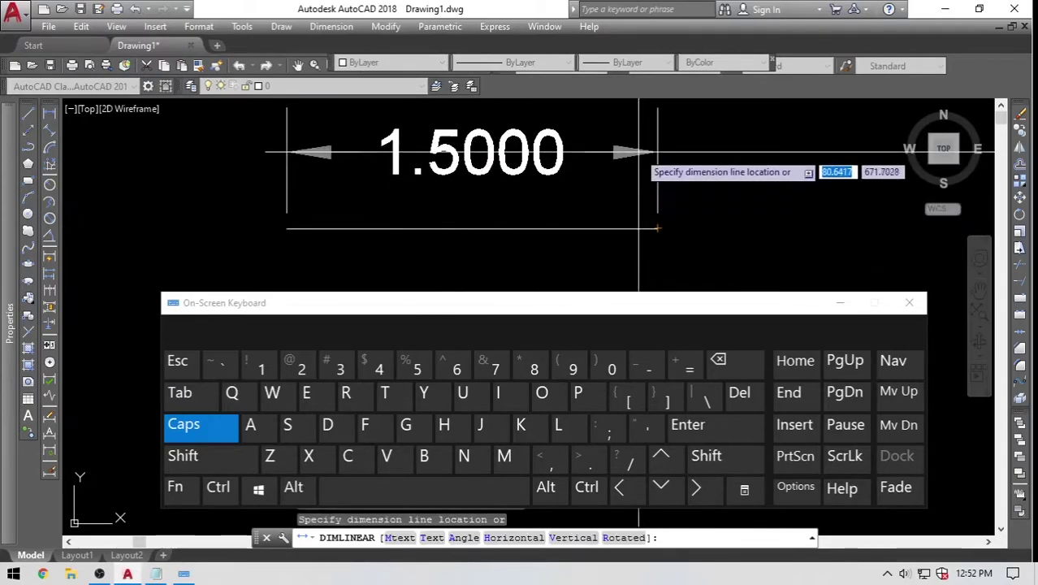
{"action": "left_click", "coordinate": [438, 153]}
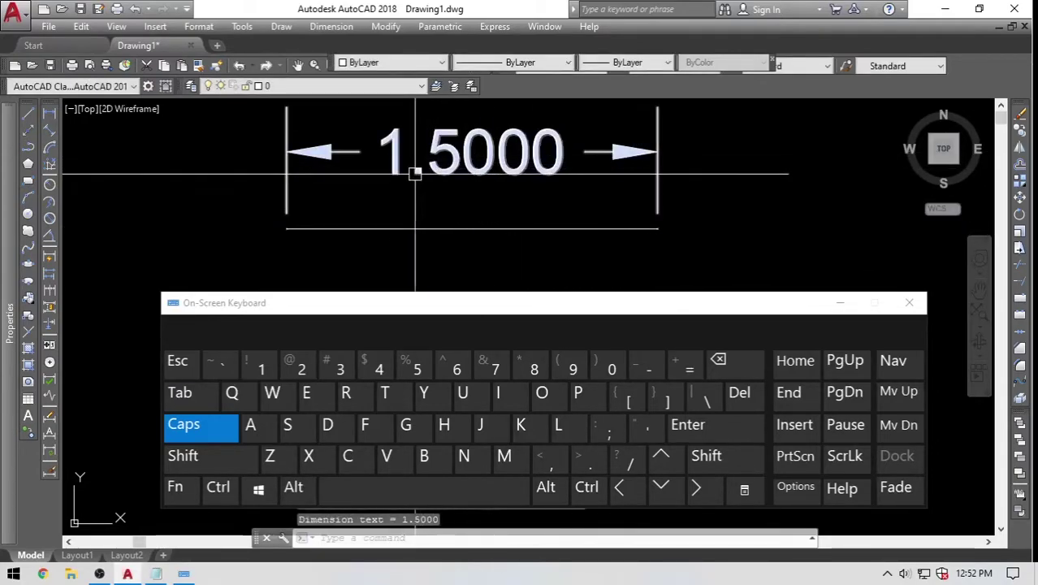
Erase the linear dimension and the short line beneath it.
{"action": "left_click", "coordinate": [479, 185]}
{"action": "left_click", "coordinate": [379, 156]}
{"action": "key", "text": "Delete"}
{"action": "left_click", "coordinate": [552, 246]}
{"action": "left_click", "coordinate": [498, 187]}
{"action": "key", "text": "Delete"}
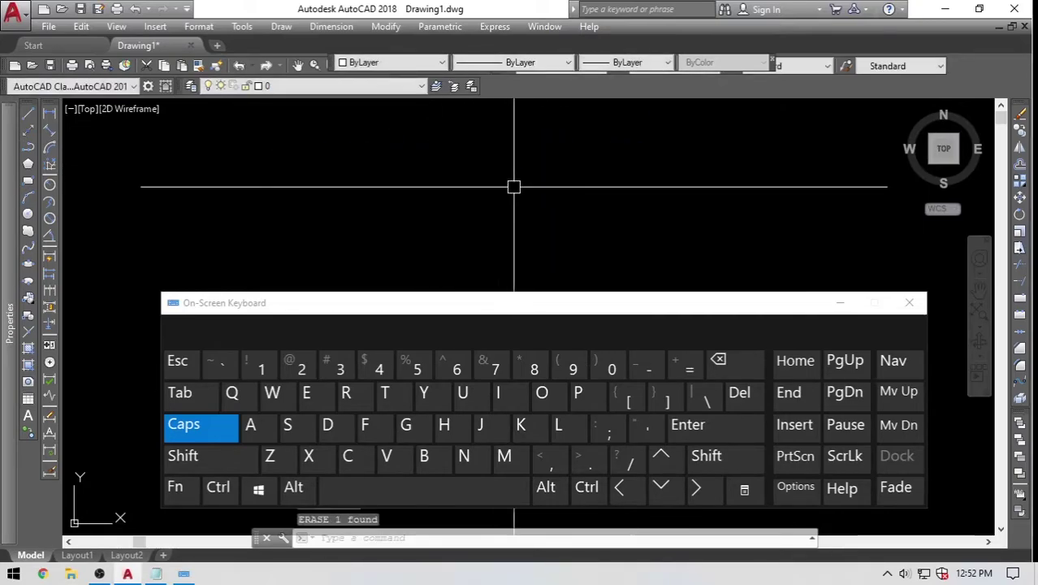
Draw a 1000 by 1000 square with the Rectangle command in the empty area above the 1000-unit line.
{"action": "middle_click_drag", "start_coordinate": [545, 232], "coordinate": [535, 148]}
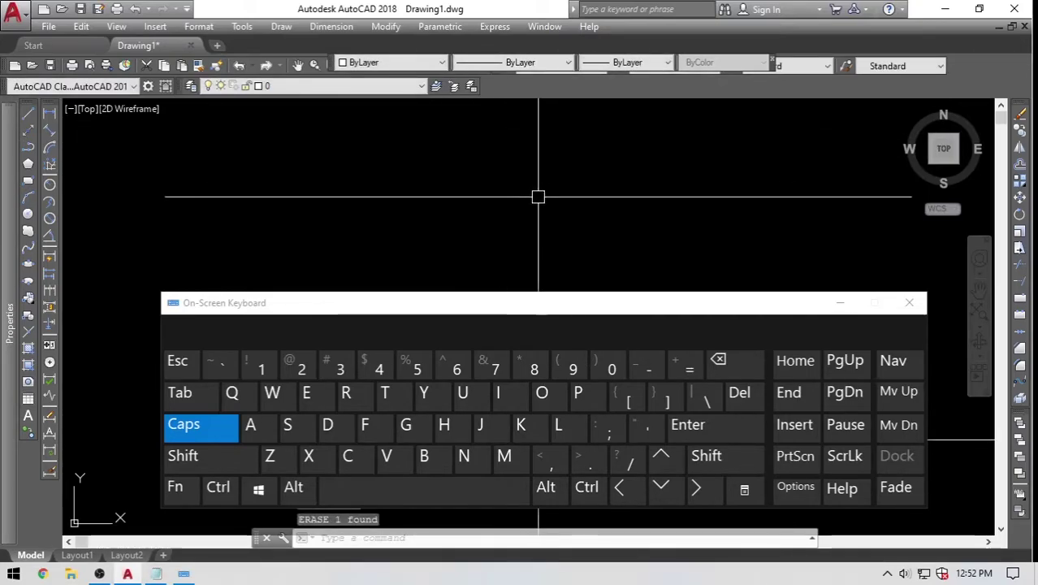
{"action": "middle_click", "coordinate": [537, 197]}
{"action": "middle_click", "coordinate": [537, 197]}
{"action": "scroll", "coordinate": [537, 201], "scroll_direction": "down", "scroll_amount": 5}
{"action": "scroll", "coordinate": [546, 219], "scroll_direction": "up", "scroll_amount": 4}
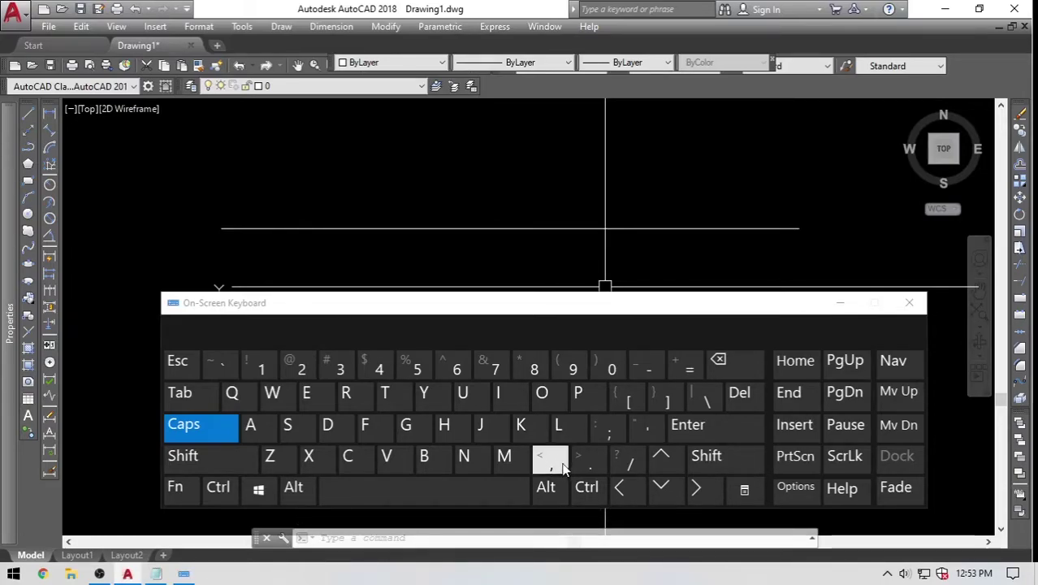
{"action": "scroll", "coordinate": [407, 242], "scroll_direction": "down", "scroll_amount": 8}
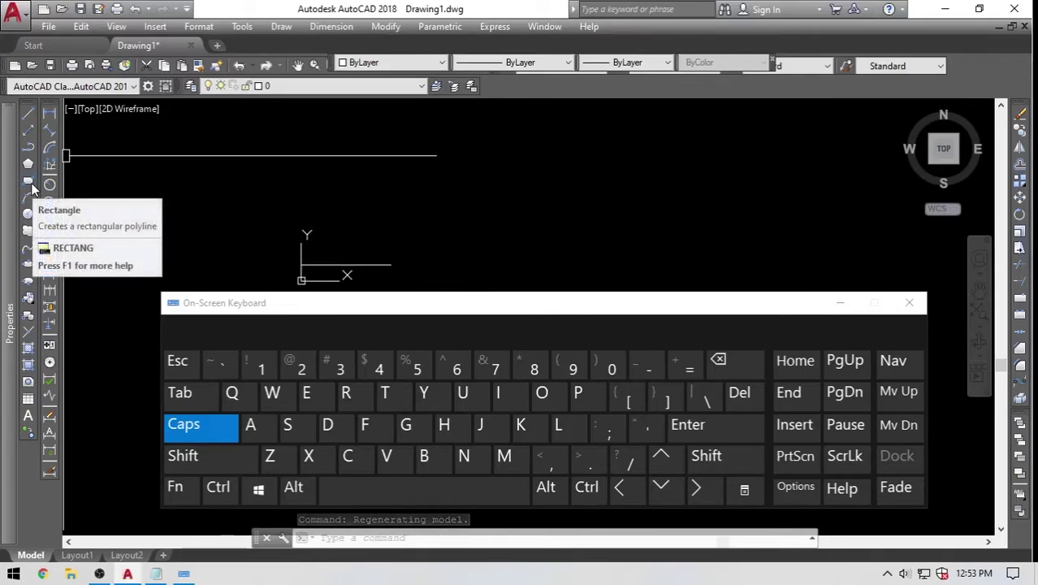
{"action": "left_click", "coordinate": [29, 182]}
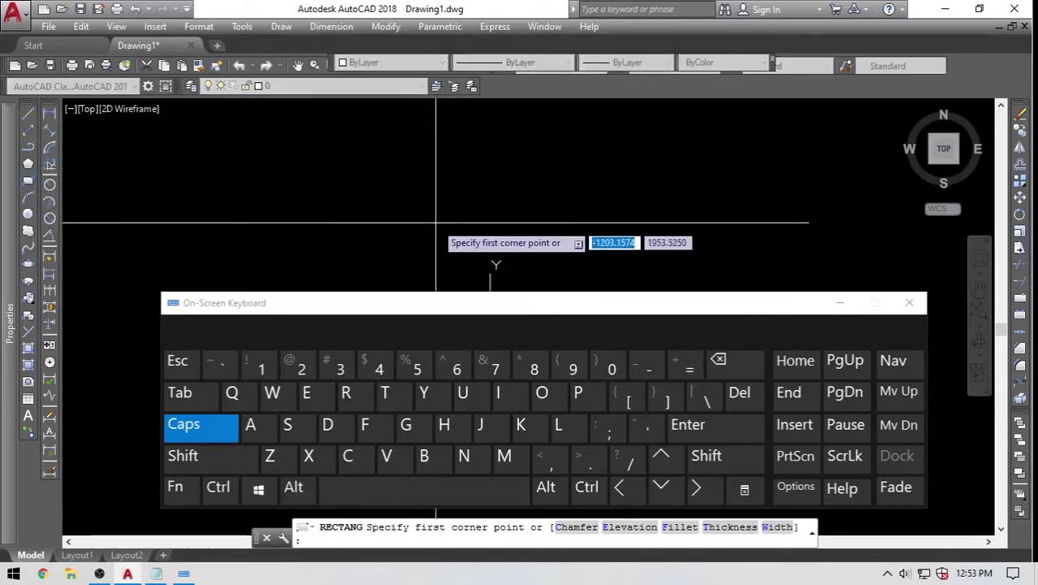
{"action": "left_click", "coordinate": [572, 184]}
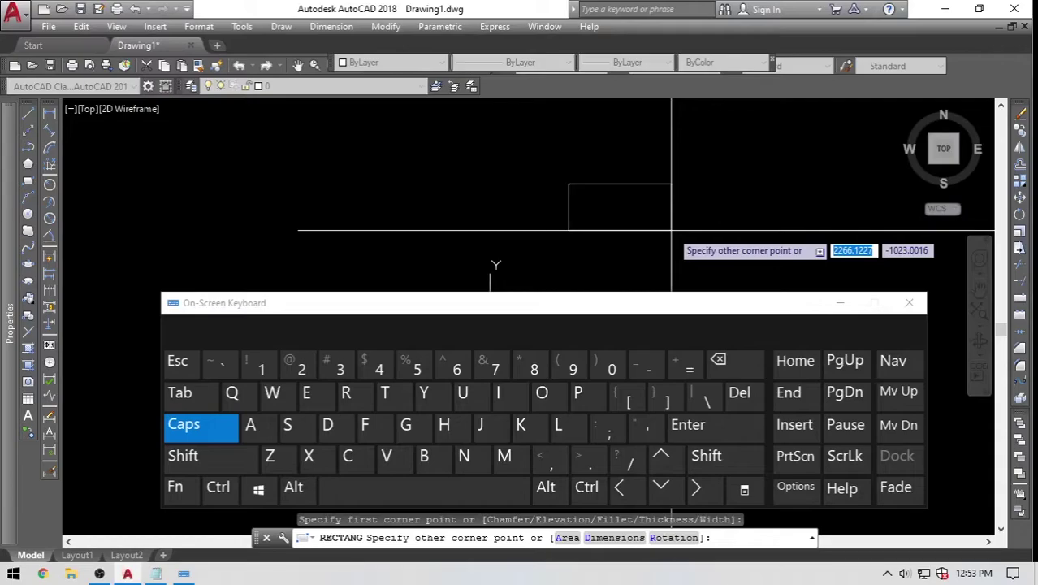
{"action": "type", "text": "1000"}
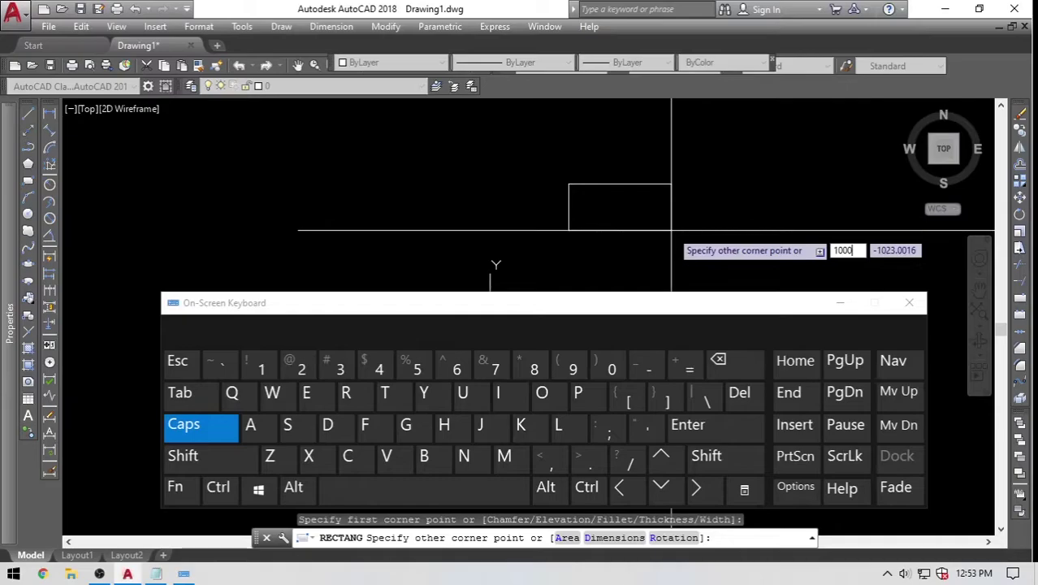
{"action": "key", "text": "Tab"}
{"action": "type", "text": "100"}
{"action": "key", "text": "Return"}
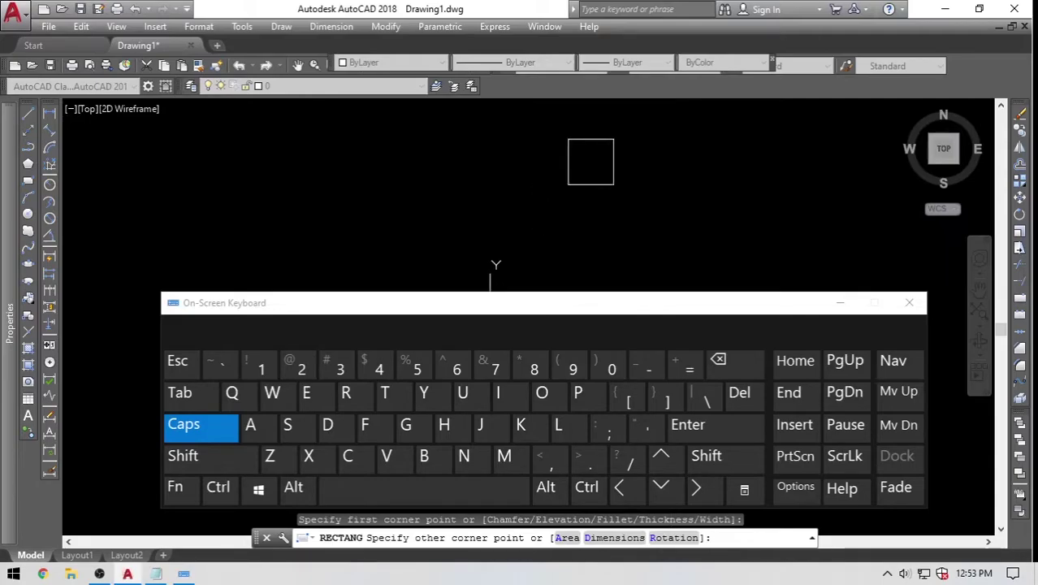
Erase the 1000 by 1000 square.
{"action": "scroll", "coordinate": [579, 201], "scroll_direction": "up", "scroll_amount": 5}
{"action": "scroll", "coordinate": [623, 166], "scroll_direction": "down", "scroll_amount": 1}
{"action": "middle_click_drag", "start_coordinate": [597, 234], "coordinate": [566, 187]}
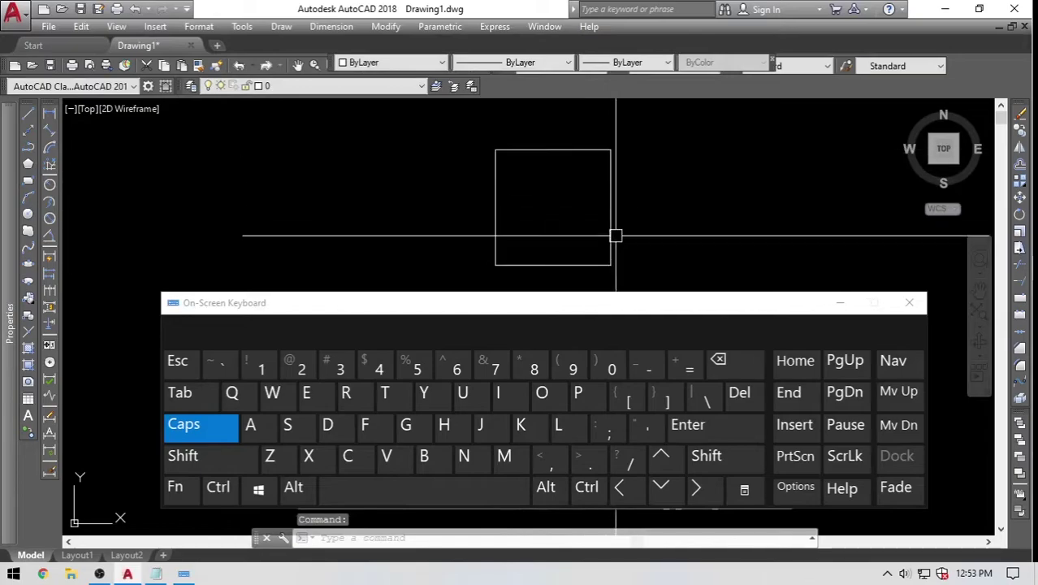
{"action": "left_click", "coordinate": [650, 183]}
{"action": "left_click", "coordinate": [569, 218]}
{"action": "key", "text": "Delete"}
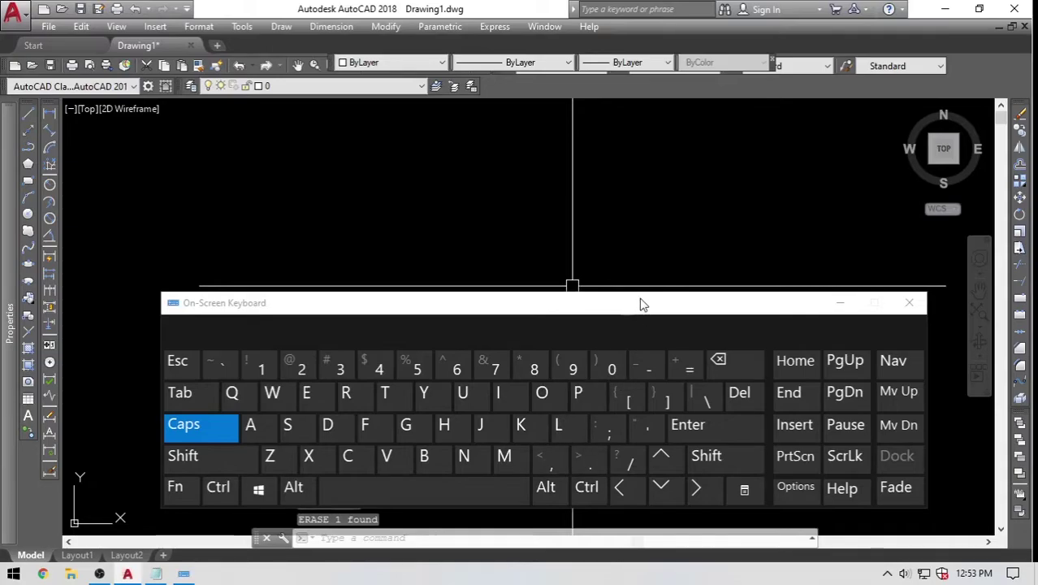
Draw a single horizontal line in the empty area above the on-screen keyboard.
{"action": "left_click_drag", "start_coordinate": [597, 307], "coordinate": [591, 294]}
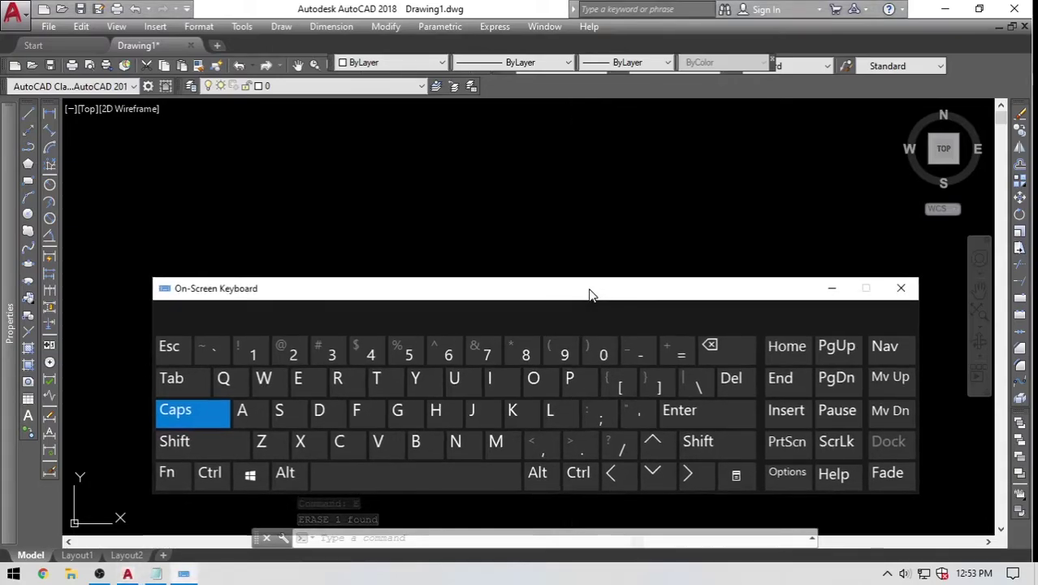
{"action": "type", "text": "L"}
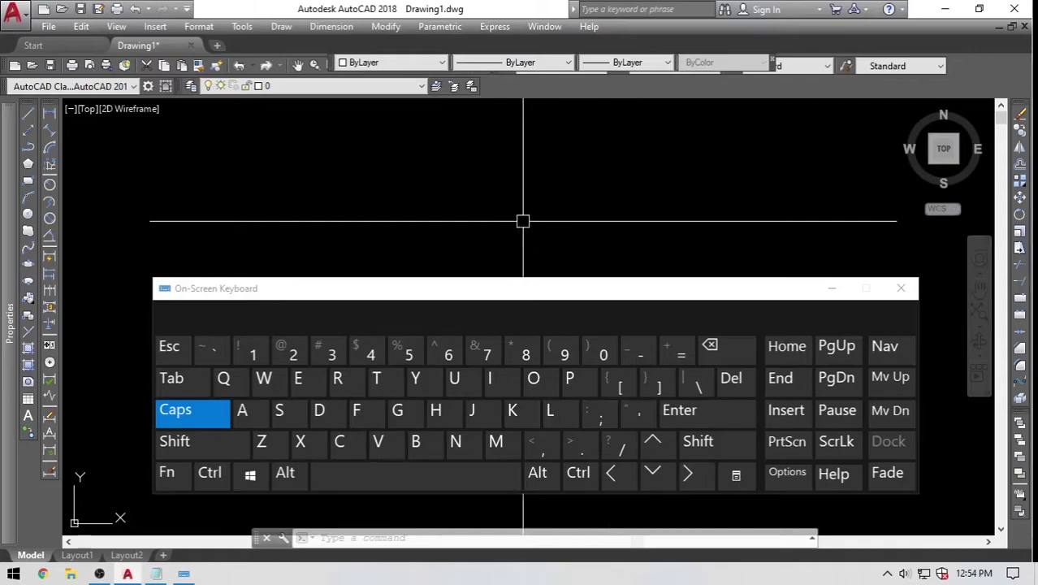
{"action": "key", "text": "Return"}
{"action": "left_click", "coordinate": [434, 209]}
{"action": "left_click", "coordinate": [670, 209]}
{"action": "key", "text": "Escape"}
Select the new horizontal line with a crossing window and delete it.
{"action": "left_click", "coordinate": [624, 244]}
{"action": "left_click", "coordinate": [521, 164]}
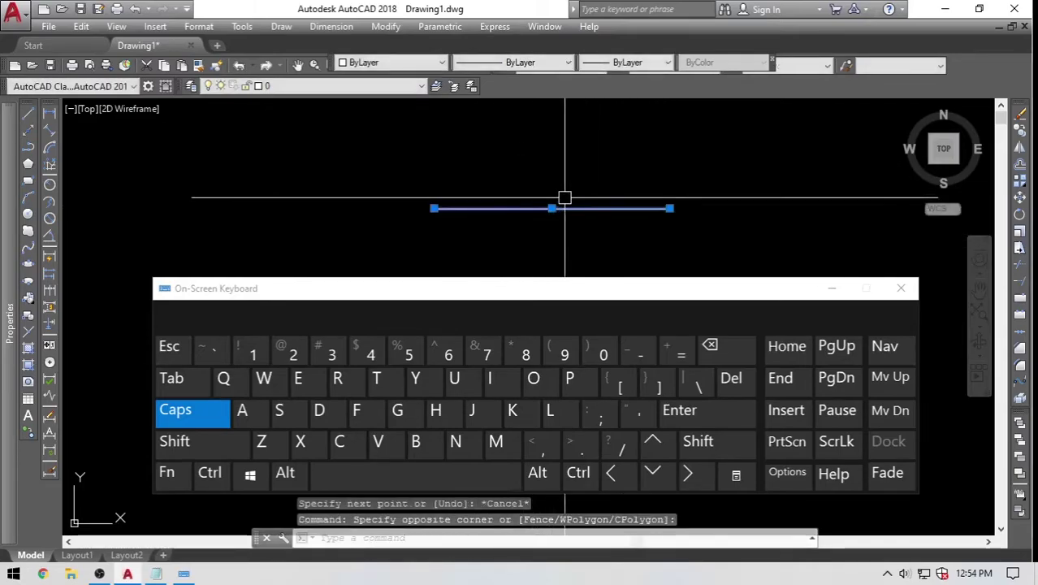
{"action": "left_click", "coordinate": [730, 379]}
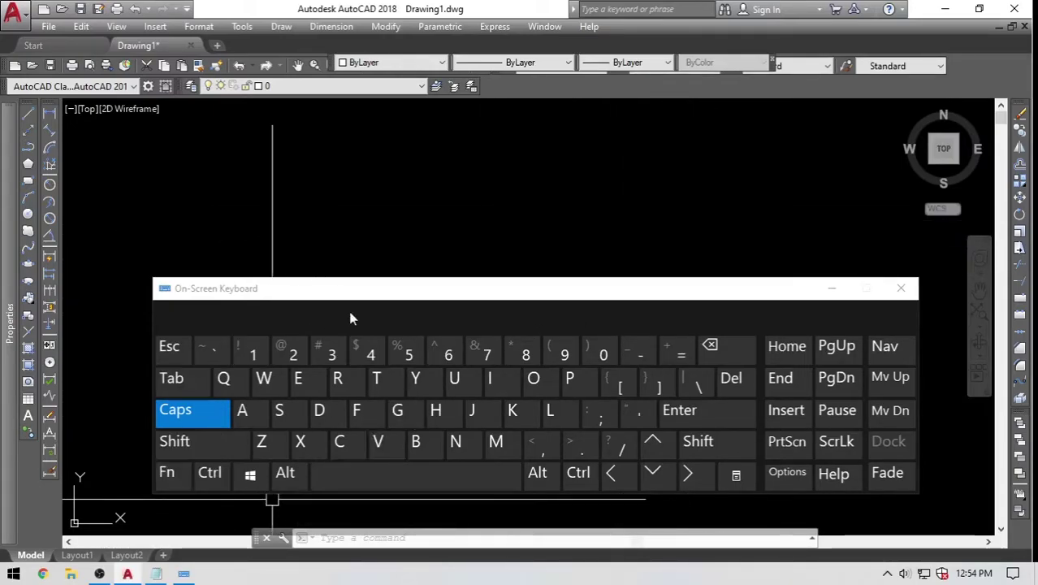
Close the on-screen keyboard to free the drawing area.
{"action": "scroll", "coordinate": [534, 220], "scroll_direction": "down", "scroll_amount": 5}
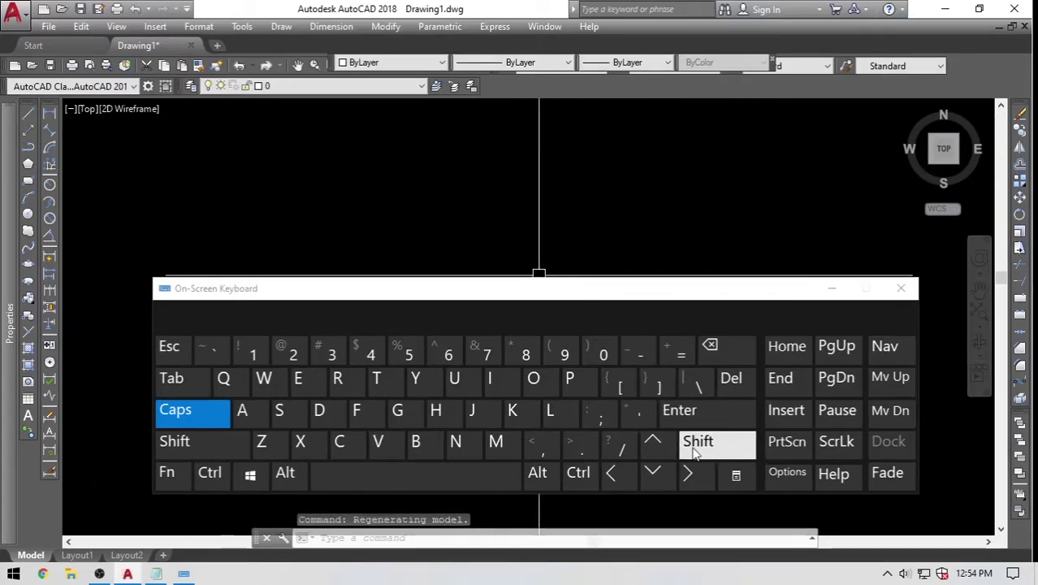
{"action": "left_click_drag", "start_coordinate": [521, 291], "coordinate": [509, 269]}
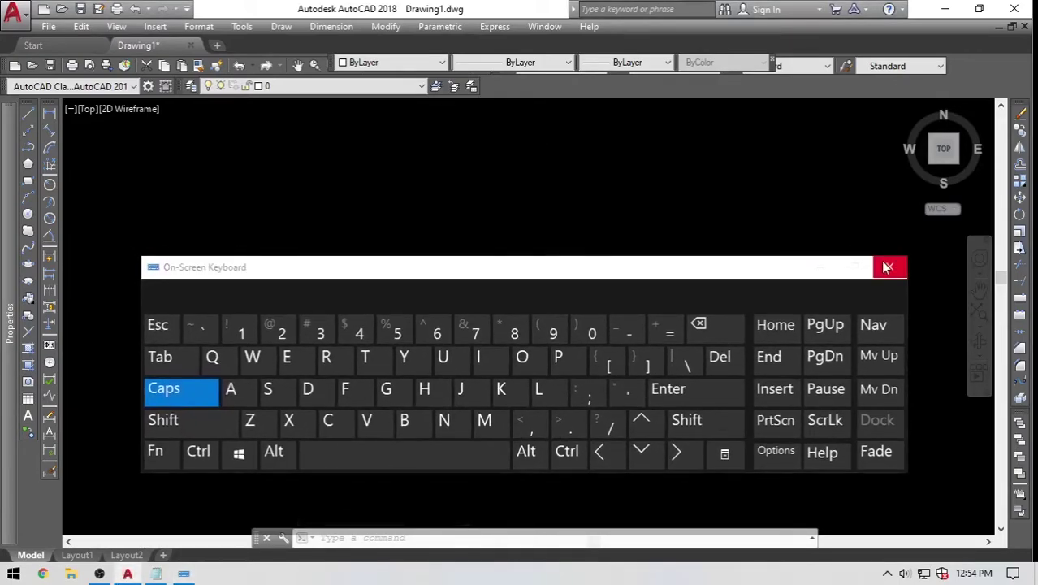
{"action": "left_click", "coordinate": [892, 271]}
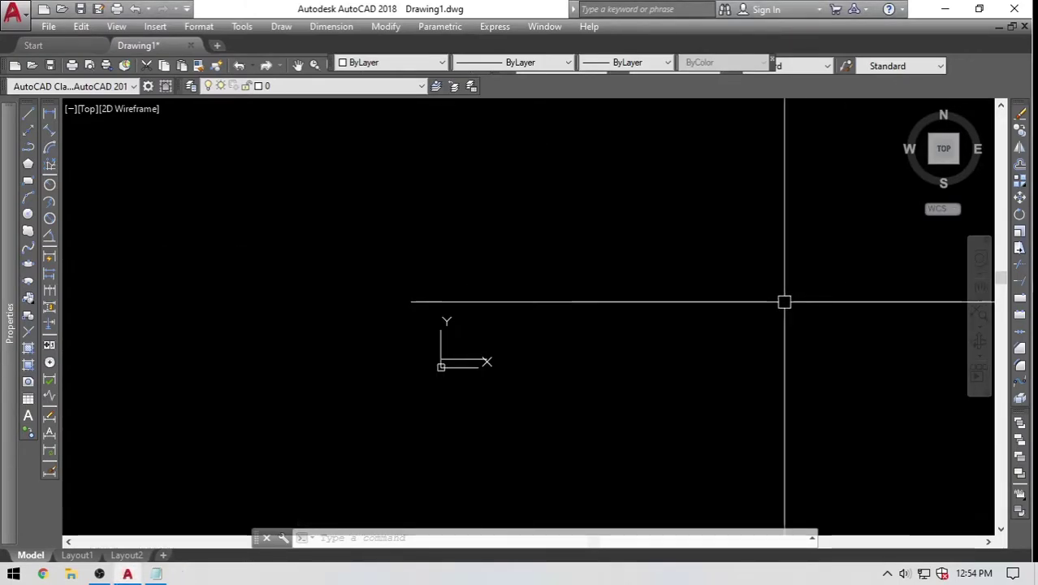
{"action": "left_click", "coordinate": [492, 340]}
{"action": "left_click", "coordinate": [594, 382]}
{"action": "left_click", "coordinate": [639, 414]}
{"action": "left_click", "coordinate": [525, 389]}
{"action": "left_click", "coordinate": [654, 397]}
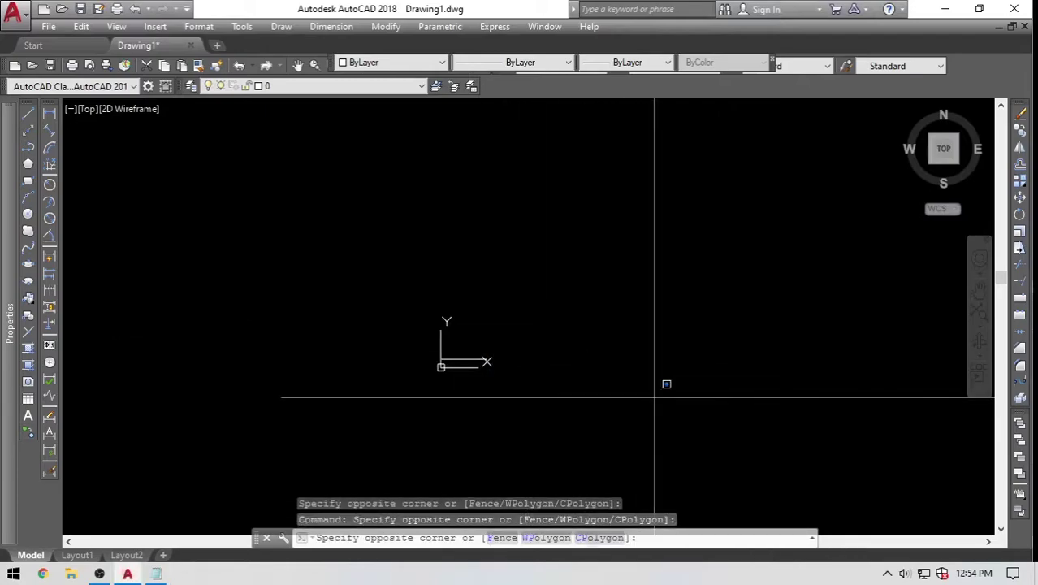
{"action": "left_click", "coordinate": [589, 318]}
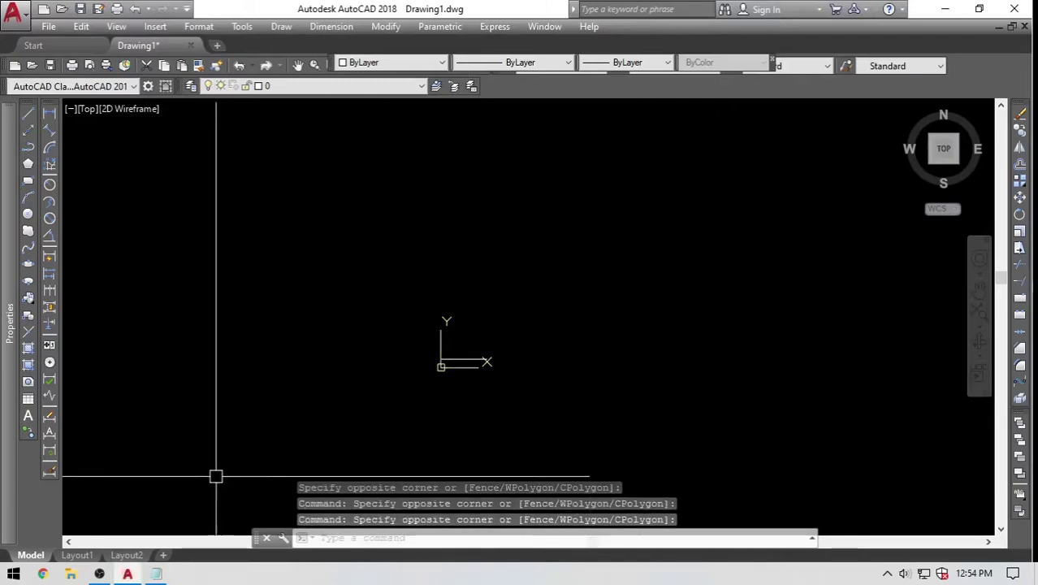
Switch to Chrome and open google.com.
{"action": "left_click", "coordinate": [47, 574]}
{"action": "left_click", "coordinate": [397, 37]}
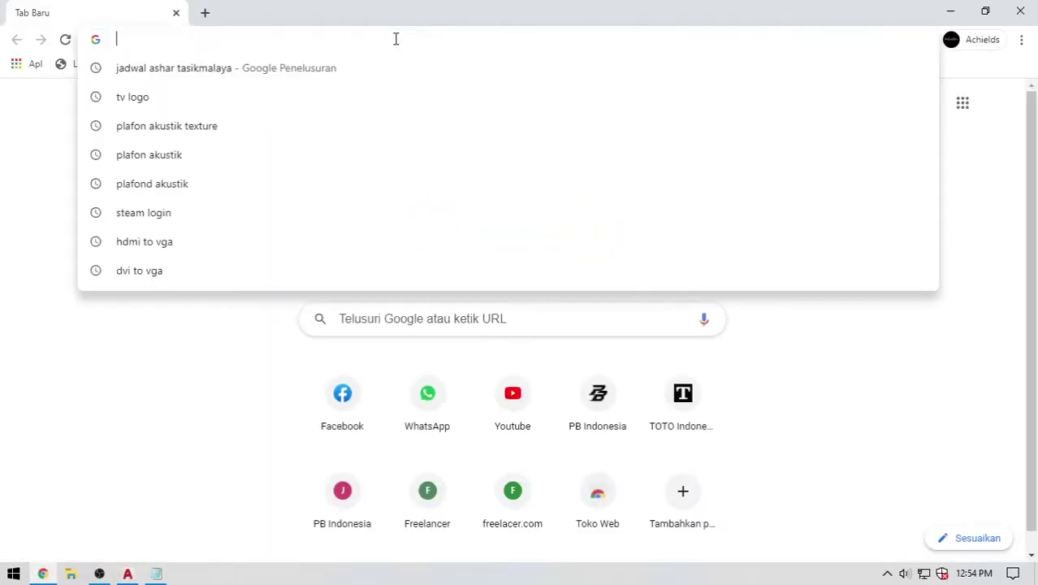
{"action": "type", "text": "GO"}
{"action": "key", "text": "Return"}
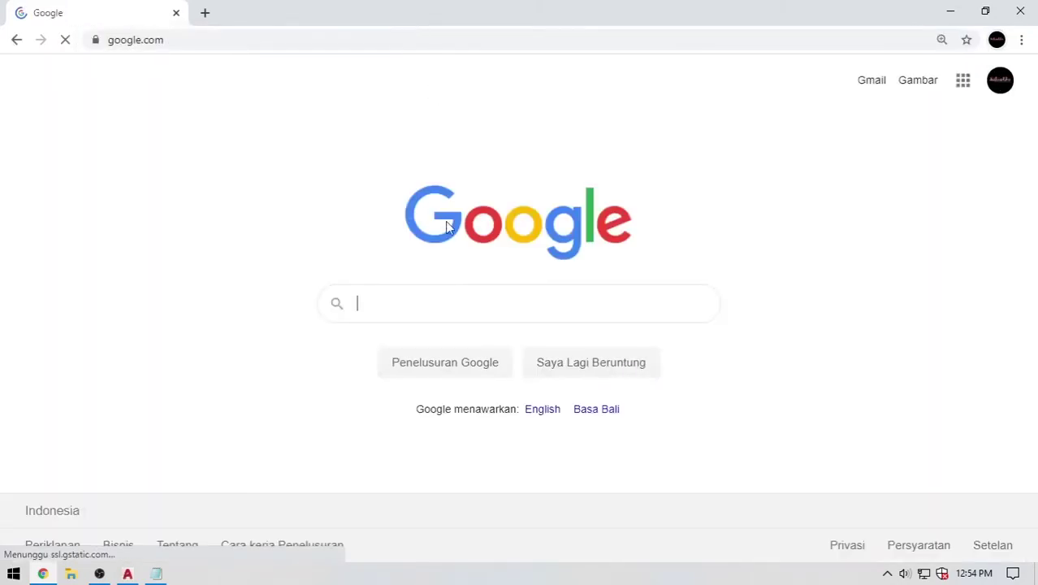
Search Google for MOUSE and examine the scroll wheel on the computer mouse pictures in the image results.
{"action": "type", "text": "MOUSE"}
{"action": "key", "text": "Return"}
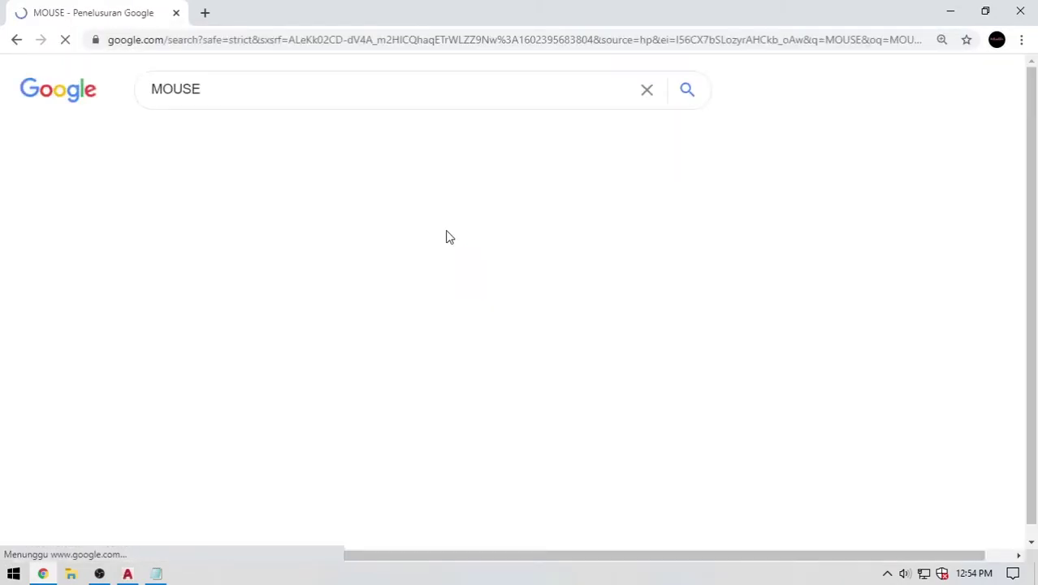
{"action": "left_click", "coordinate": [254, 139]}
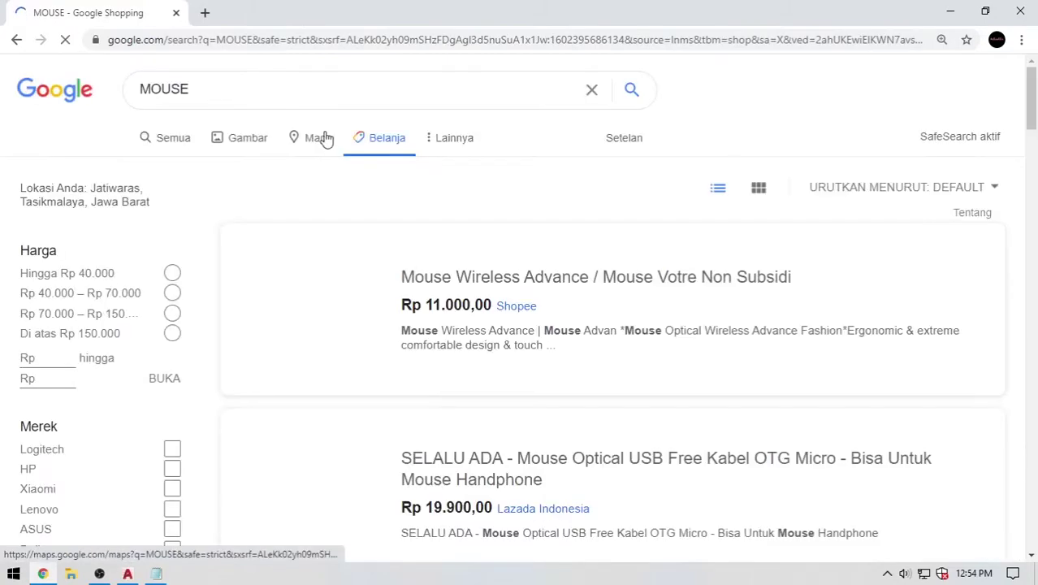
{"action": "left_click", "coordinate": [260, 142]}
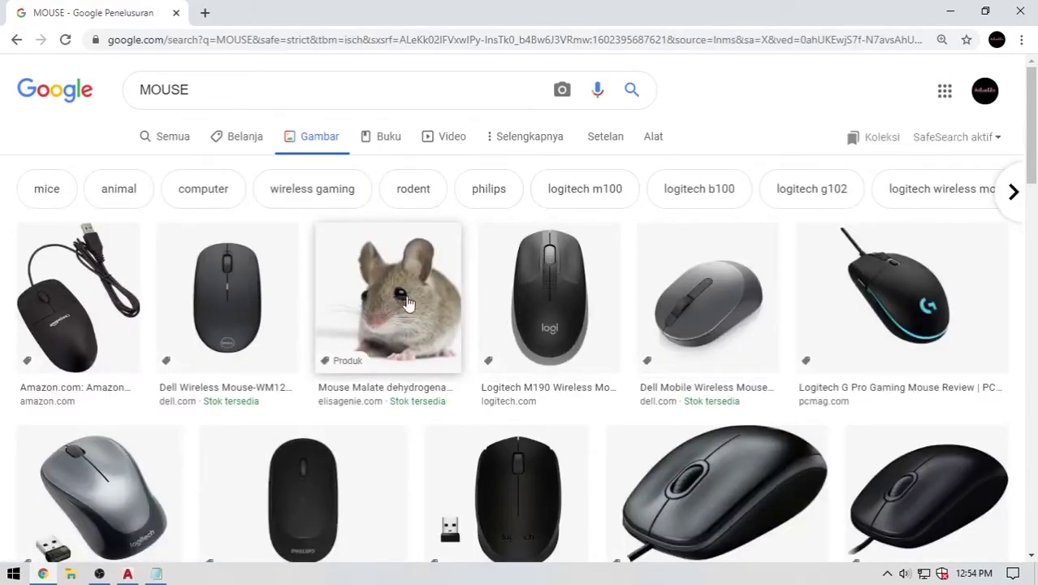
{"action": "scroll", "coordinate": [804, 426], "scroll_direction": "down", "scroll_amount": 1}
{"action": "scroll", "coordinate": [739, 402], "scroll_direction": "down", "scroll_amount": 1}
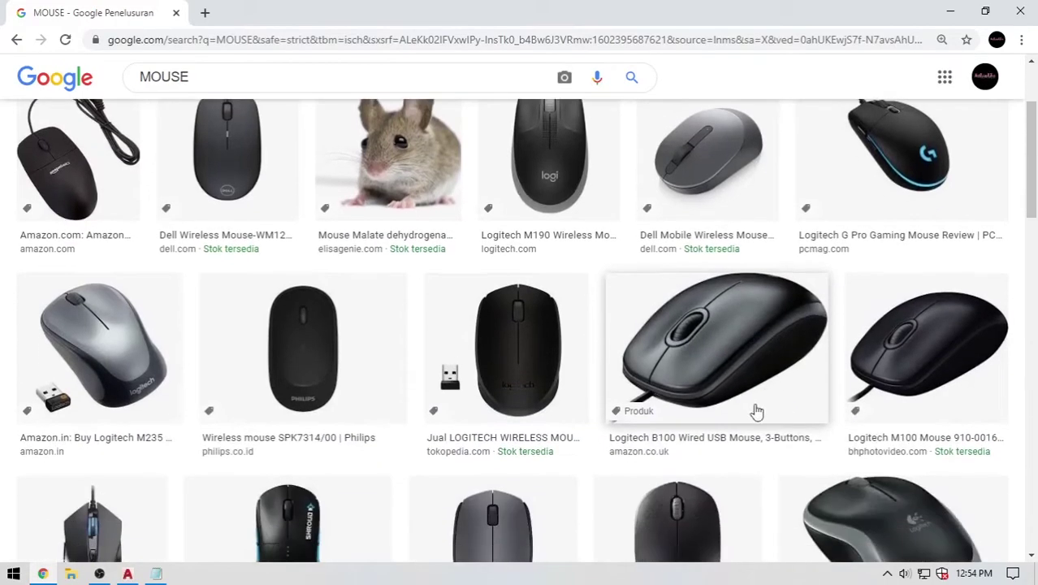
{"action": "scroll", "coordinate": [750, 378], "scroll_direction": "up", "scroll_amount": 1}
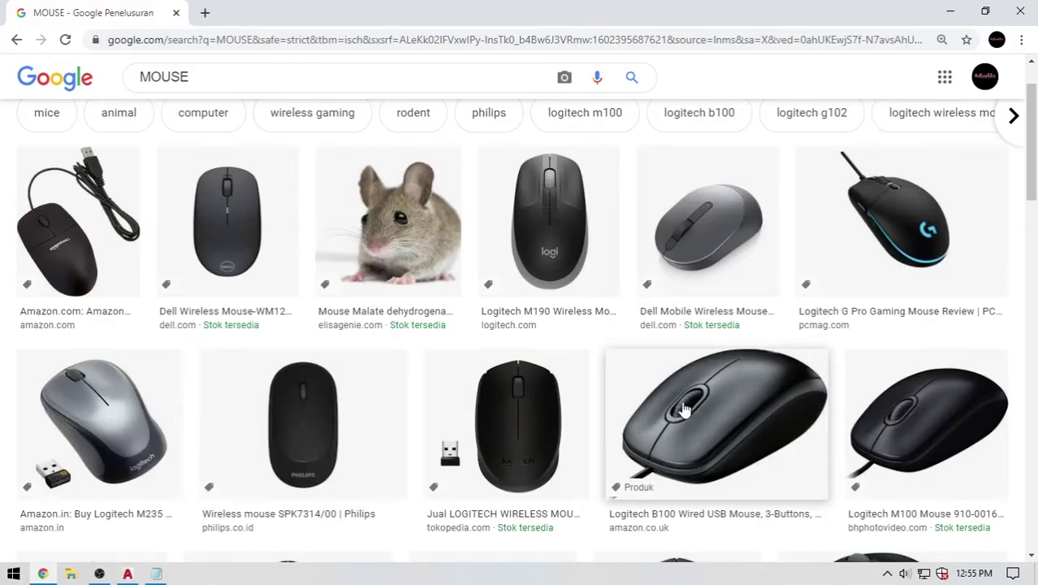
Switch to AutoCAD and zoom in and out repeatedly around the horizontal line.
{"action": "left_click", "coordinate": [127, 573]}
{"action": "scroll", "coordinate": [445, 359], "scroll_direction": "up", "scroll_amount": 7}
{"action": "scroll", "coordinate": [514, 335], "scroll_direction": "down", "scroll_amount": 4}
{"action": "scroll", "coordinate": [513, 334], "scroll_direction": "up", "scroll_amount": 4}
{"action": "scroll", "coordinate": [477, 322], "scroll_direction": "down", "scroll_amount": 4}
{"action": "scroll", "coordinate": [498, 345], "scroll_direction": "up", "scroll_amount": 4}
{"action": "scroll", "coordinate": [556, 363], "scroll_direction": "down", "scroll_amount": 4}
{"action": "scroll", "coordinate": [516, 333], "scroll_direction": "up", "scroll_amount": 4}
{"action": "scroll", "coordinate": [544, 345], "scroll_direction": "down", "scroll_amount": 10}
{"action": "scroll", "coordinate": [530, 310], "scroll_direction": "up", "scroll_amount": 4}
{"action": "scroll", "coordinate": [542, 348], "scroll_direction": "down", "scroll_amount": 4}
{"action": "scroll", "coordinate": [546, 354], "scroll_direction": "up", "scroll_amount": 5}
{"action": "scroll", "coordinate": [551, 345], "scroll_direction": "down", "scroll_amount": 8}
{"action": "scroll", "coordinate": [535, 329], "scroll_direction": "up", "scroll_amount": 8}
{"action": "scroll", "coordinate": [552, 345], "scroll_direction": "down", "scroll_amount": 6}
{"action": "scroll", "coordinate": [554, 341], "scroll_direction": "up", "scroll_amount": 6}
{"action": "scroll", "coordinate": [561, 353], "scroll_direction": "down", "scroll_amount": 8}
{"action": "scroll", "coordinate": [562, 356], "scroll_direction": "up", "scroll_amount": 8}
{"action": "scroll", "coordinate": [539, 357], "scroll_direction": "down", "scroll_amount": 5}
{"action": "scroll", "coordinate": [543, 354], "scroll_direction": "down", "scroll_amount": 7}
{"action": "scroll", "coordinate": [540, 355], "scroll_direction": "up", "scroll_amount": 4}
{"action": "scroll", "coordinate": [542, 341], "scroll_direction": "down", "scroll_amount": 6}
{"action": "scroll", "coordinate": [540, 337], "scroll_direction": "up", "scroll_amount": 5}
{"action": "scroll", "coordinate": [507, 337], "scroll_direction": "down", "scroll_amount": 1}
{"action": "scroll", "coordinate": [520, 374], "scroll_direction": "up", "scroll_amount": 3}
{"action": "scroll", "coordinate": [500, 355], "scroll_direction": "down", "scroll_amount": 3}
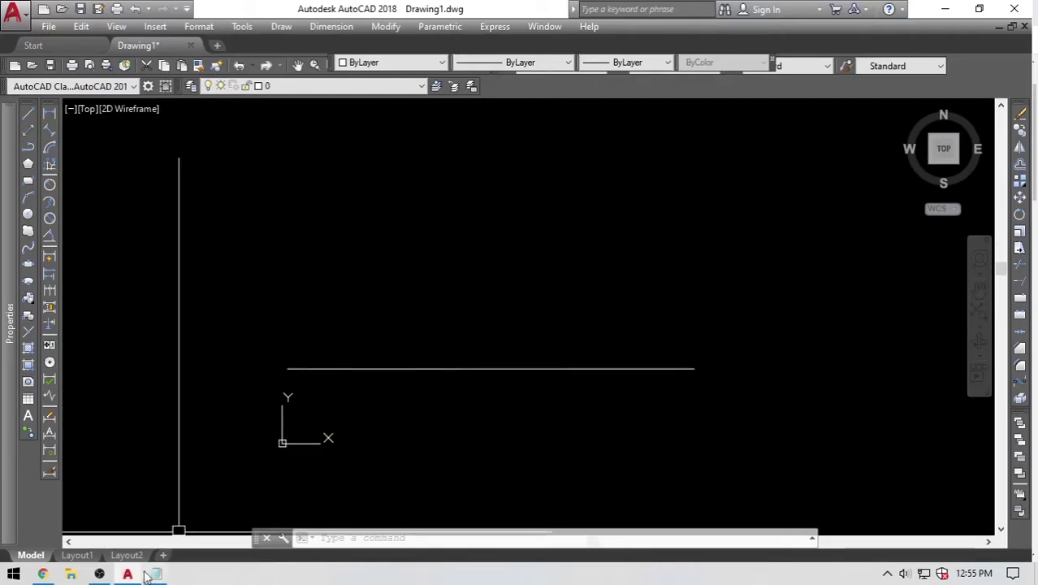
Check the mouse pictures in Chrome and return to AutoCAD to pan and zoom around the horizontal line.
{"action": "left_click", "coordinate": [42, 574]}
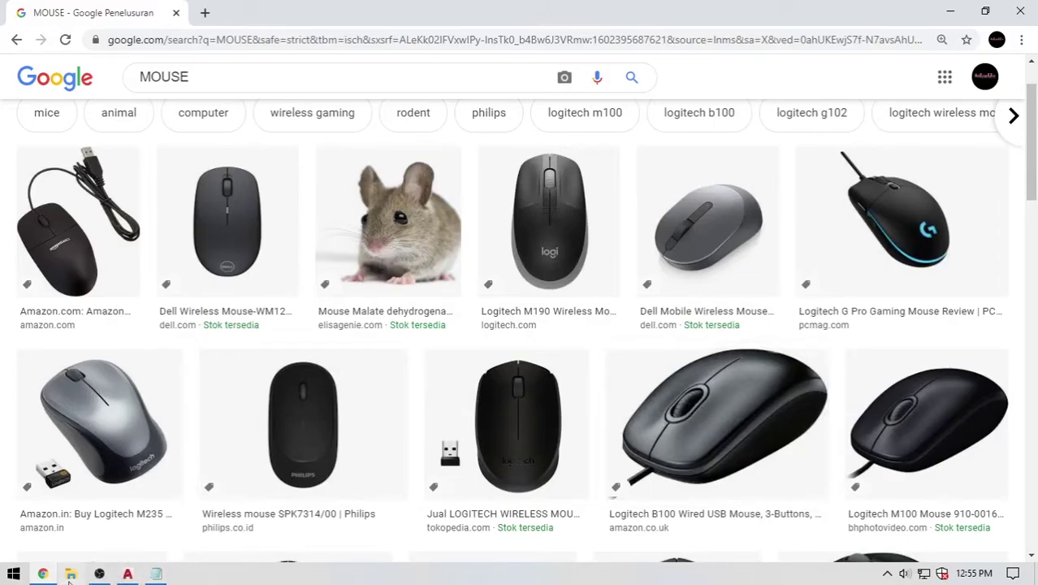
{"action": "left_click", "coordinate": [128, 574]}
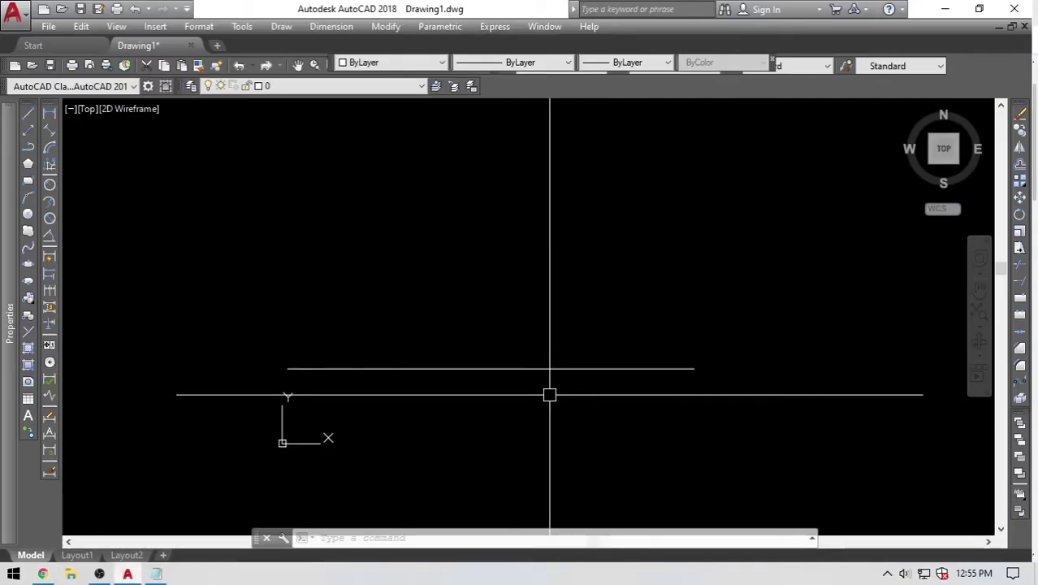
{"action": "mouse_move", "coordinate": [550, 395]}
{"action": "middle_mouse_down"}
{"action": "mouse_move", "coordinate": [646, 331]}
{"action": "mouse_move", "coordinate": [595, 348]}
{"action": "mouse_move", "coordinate": [398, 358]}
{"action": "mouse_move", "coordinate": [614, 338]}
{"action": "mouse_move", "coordinate": [507, 226]}
{"action": "mouse_move", "coordinate": [511, 366]}
{"action": "mouse_move", "coordinate": [592, 302]}
{"action": "mouse_move", "coordinate": [510, 317]}
{"action": "mouse_move", "coordinate": [573, 327]}
{"action": "mouse_move", "coordinate": [429, 350]}
{"action": "mouse_move", "coordinate": [605, 349]}
{"action": "mouse_move", "coordinate": [567, 380]}
{"action": "mouse_move", "coordinate": [509, 383]}
{"action": "mouse_move", "coordinate": [517, 257]}
{"action": "mouse_move", "coordinate": [492, 340]}
{"action": "mouse_move", "coordinate": [323, 363]}
{"action": "mouse_move", "coordinate": [410, 361]}
{"action": "mouse_move", "coordinate": [390, 376]}
{"action": "mouse_move", "coordinate": [568, 363]}
{"action": "mouse_move", "coordinate": [488, 355]}
{"action": "mouse_move", "coordinate": [443, 389]}
{"action": "mouse_move", "coordinate": [494, 375]}
{"action": "mouse_move", "coordinate": [572, 329]}
{"action": "mouse_move", "coordinate": [507, 379]}
{"action": "middle_mouse_up"}
{"action": "scroll", "coordinate": [536, 354], "scroll_direction": "up", "scroll_amount": 4}
{"action": "scroll", "coordinate": [547, 343], "scroll_direction": "down", "scroll_amount": 4}
{"action": "scroll", "coordinate": [535, 342], "scroll_direction": "up", "scroll_amount": 5}
{"action": "scroll", "coordinate": [532, 346], "scroll_direction": "down", "scroll_amount": 4}
{"action": "scroll", "coordinate": [541, 346], "scroll_direction": "up", "scroll_amount": 5}
{"action": "scroll", "coordinate": [540, 353], "scroll_direction": "down", "scroll_amount": 3}
{"action": "middle_click_drag", "start_coordinate": [536, 356], "coordinate": [564, 342]}
{"action": "scroll", "coordinate": [497, 362], "scroll_direction": "down", "scroll_amount": 5}
{"action": "scroll", "coordinate": [546, 342], "scroll_direction": "up", "scroll_amount": 4}
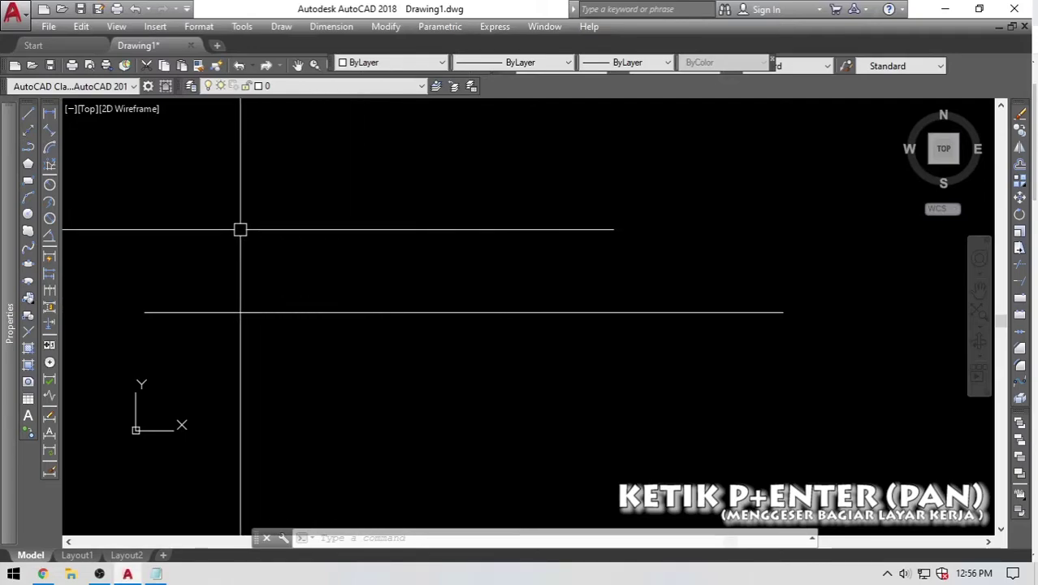
Shift the view of the horizontal line with the PAN command and exit the command.
{"action": "type", "text": "p"}
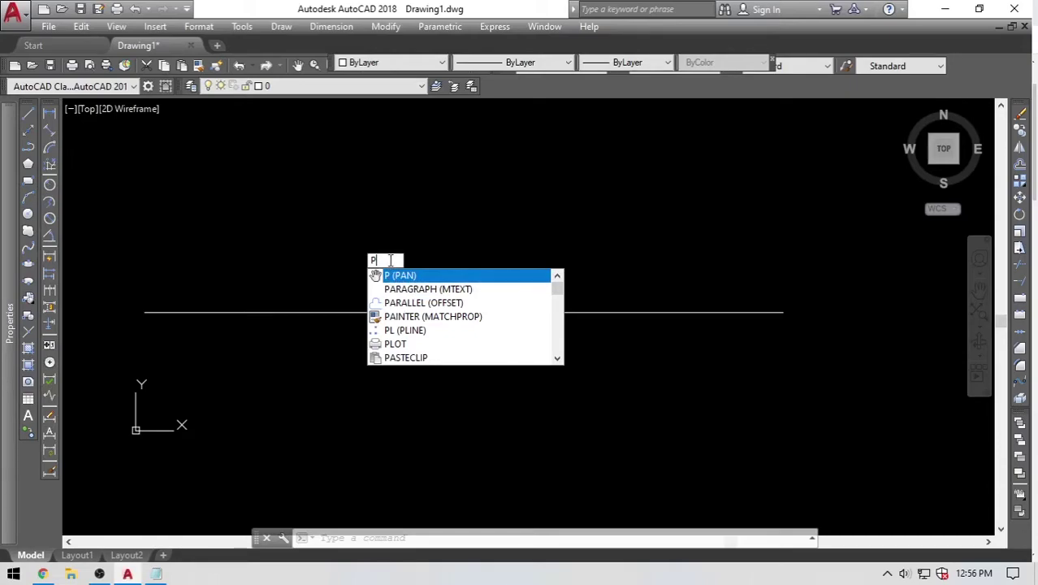
{"action": "key", "text": "Return"}
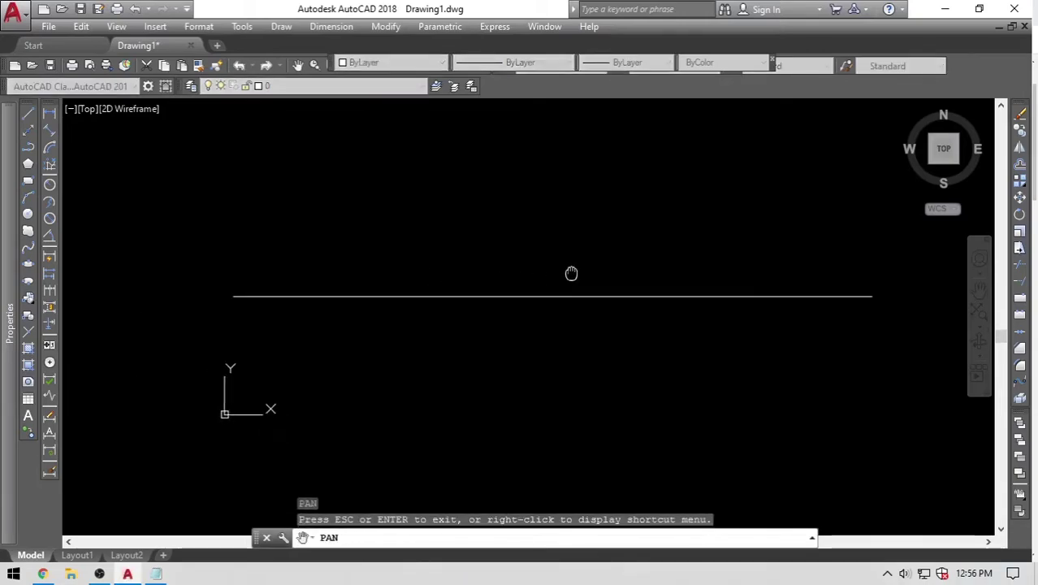
{"action": "left_click_drag", "start_coordinate": [489, 289], "coordinate": [514, 306]}
{"action": "key", "text": "Escape"}
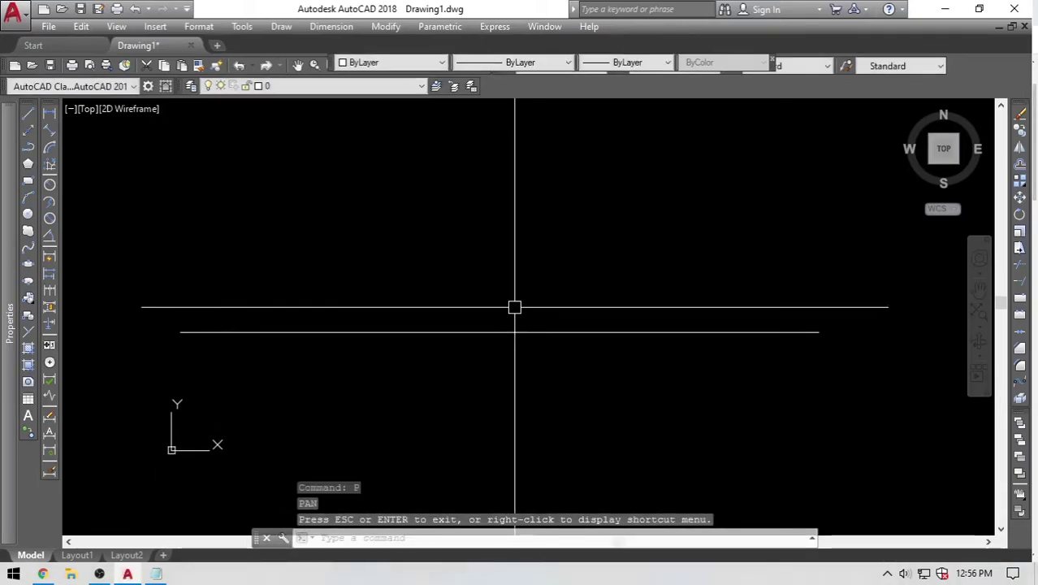
Look at the mouse wheel picture in Chrome, return to AutoCAD and pan the view slightly.
{"action": "left_click", "coordinate": [44, 574]}
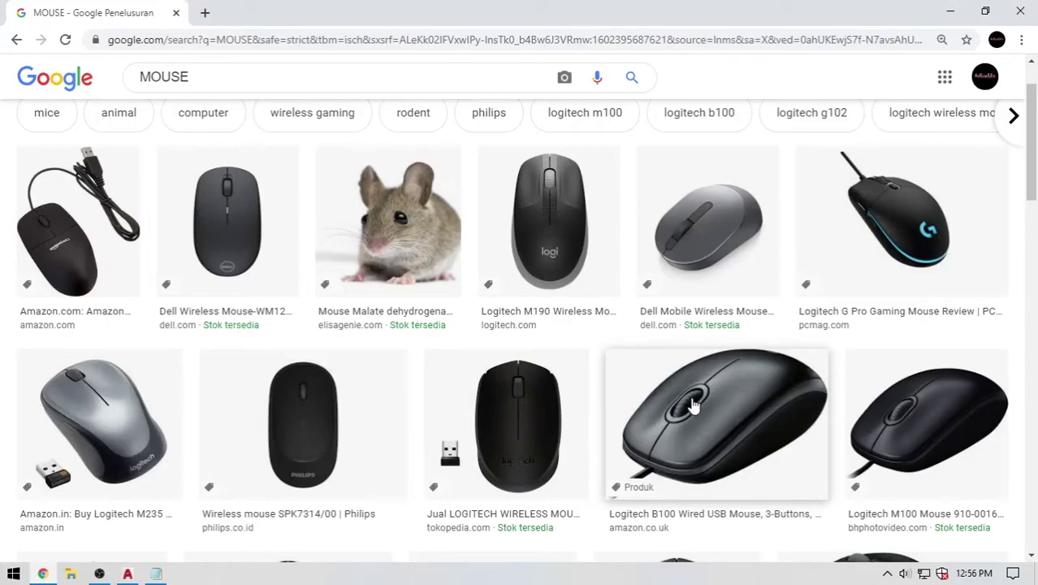
{"action": "left_click", "coordinate": [128, 574]}
{"action": "middle_click_drag", "start_coordinate": [459, 381], "coordinate": [496, 340]}
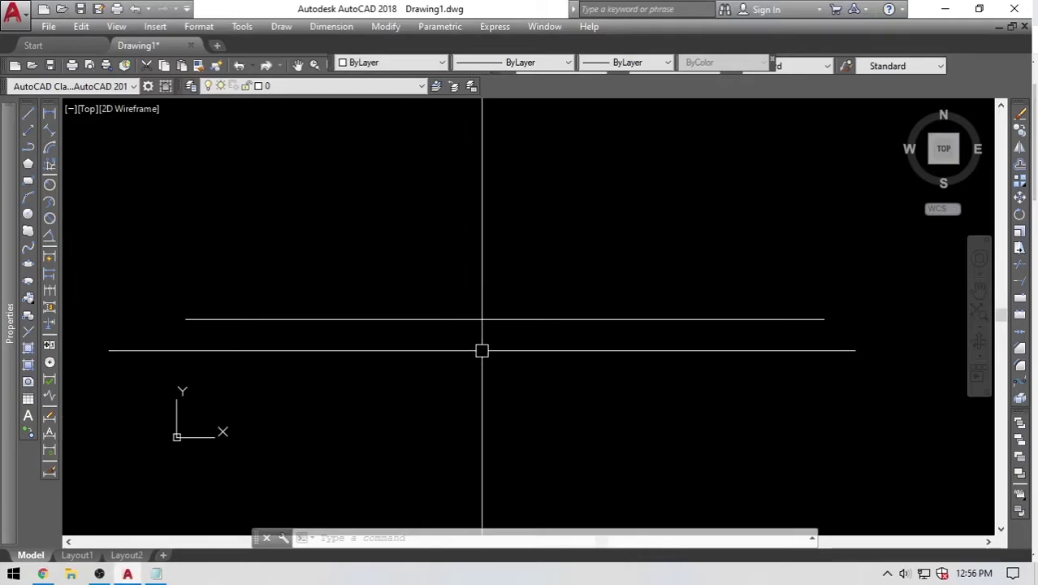
{"action": "middle_click_drag", "start_coordinate": [485, 319], "coordinate": [489, 323]}
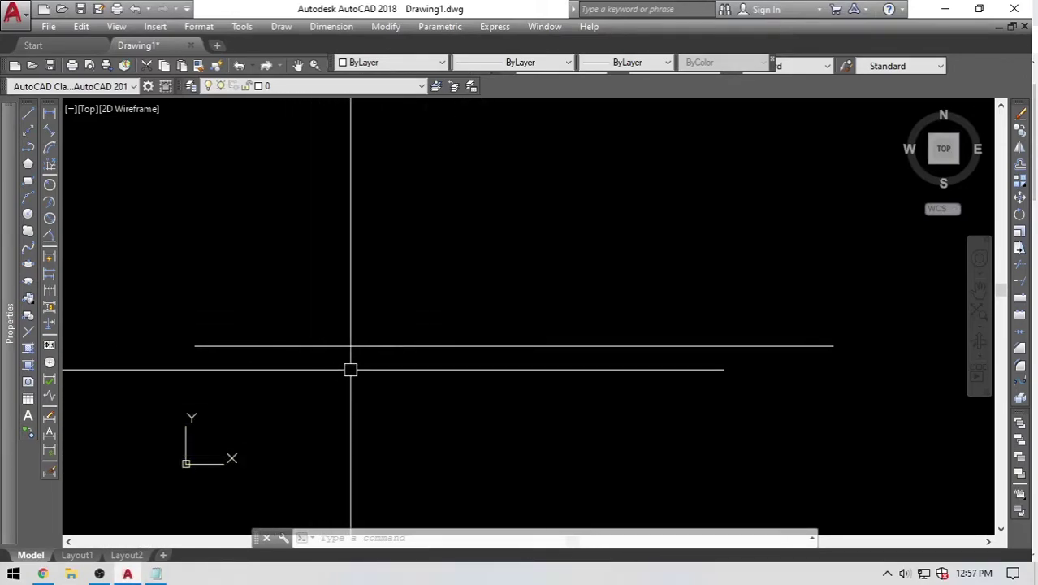
Draw selection windows around the horizontal line, select it with a crossing window and clear the selection.
{"action": "left_click", "coordinate": [482, 371]}
{"action": "left_click", "coordinate": [605, 399]}
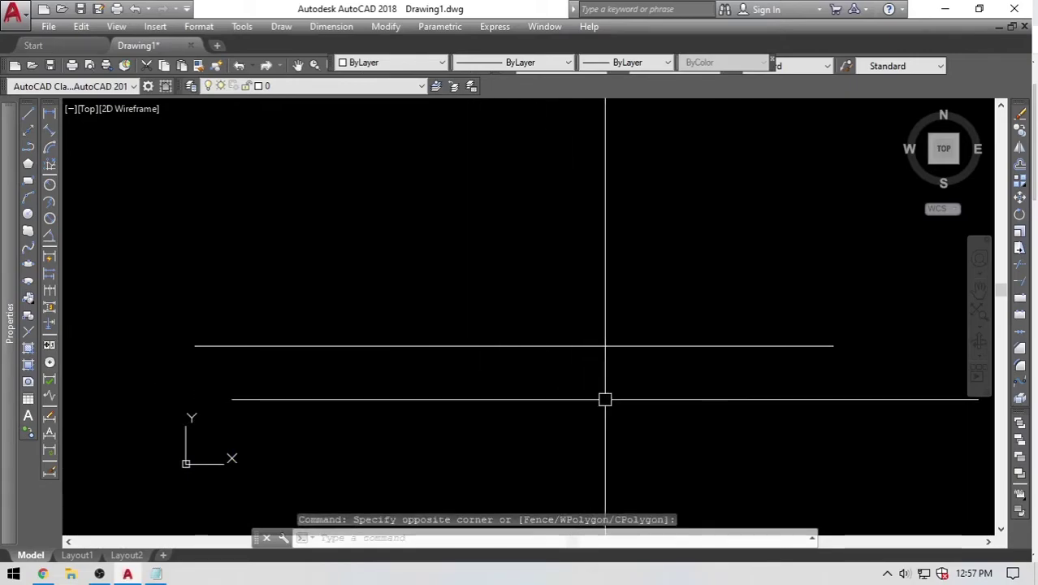
{"action": "left_click", "coordinate": [389, 215]}
{"action": "left_click", "coordinate": [540, 280]}
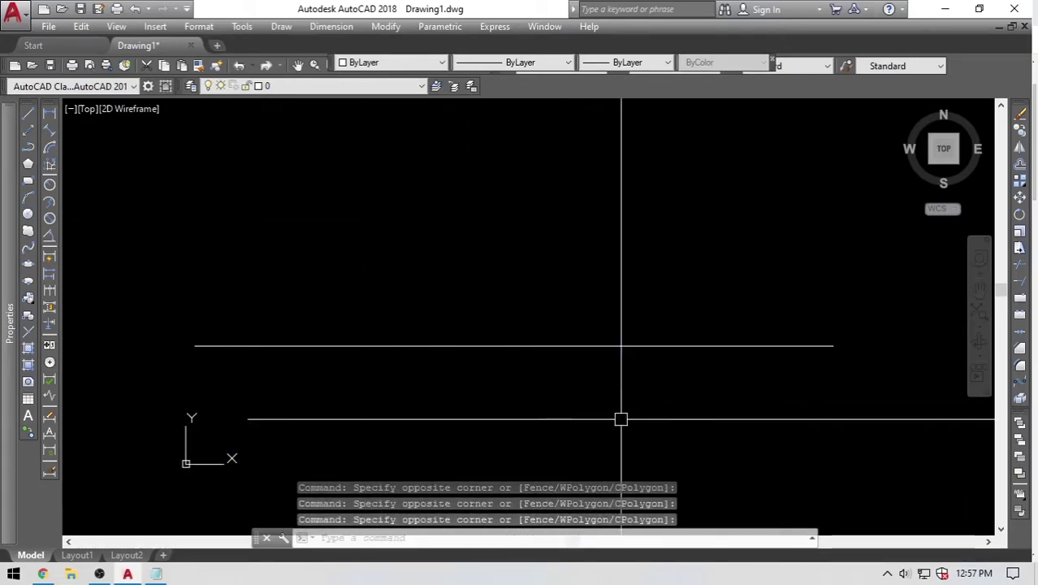
{"action": "left_click", "coordinate": [665, 385]}
{"action": "left_click", "coordinate": [380, 220]}
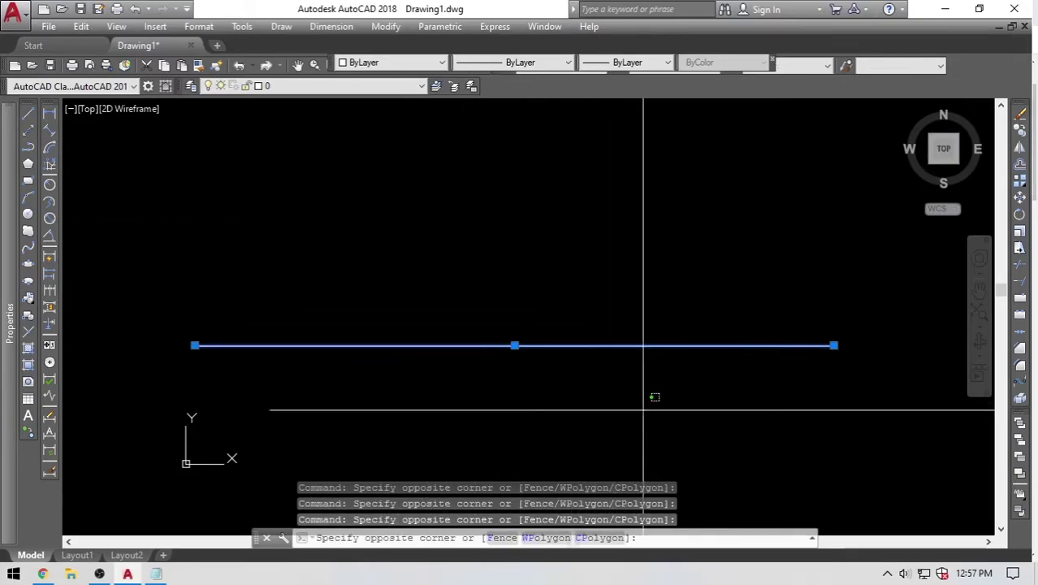
{"action": "key", "text": "Escape"}
{"action": "key", "text": "Escape"}
Display the shortcut menu of the empty drawing area and dismiss it without choosing a command.
{"action": "scroll", "coordinate": [502, 293], "scroll_direction": "down", "scroll_amount": 4}
{"action": "scroll", "coordinate": [448, 264], "scroll_direction": "up", "scroll_amount": 4}
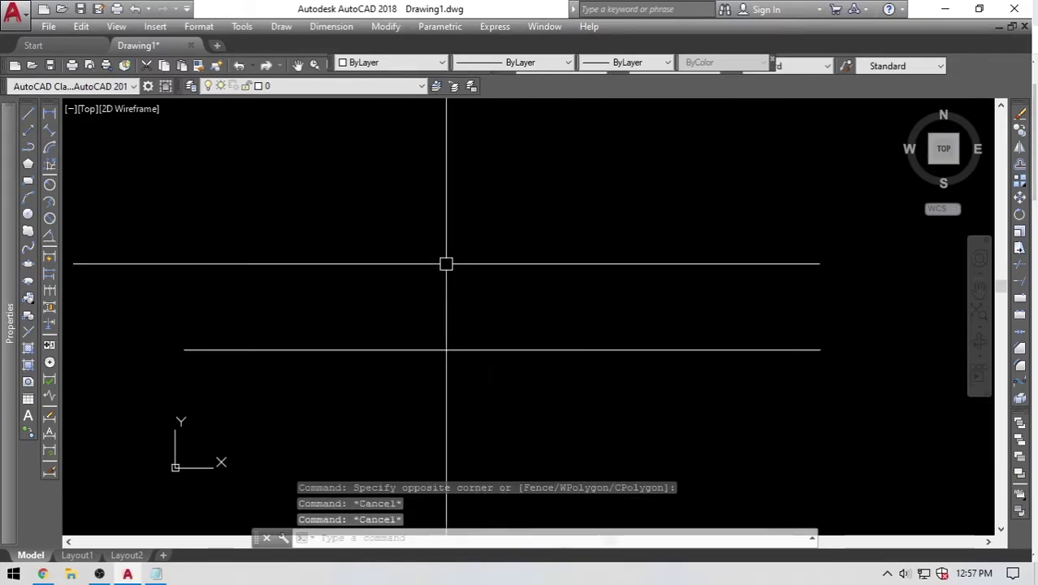
{"action": "right_click", "coordinate": [456, 255]}
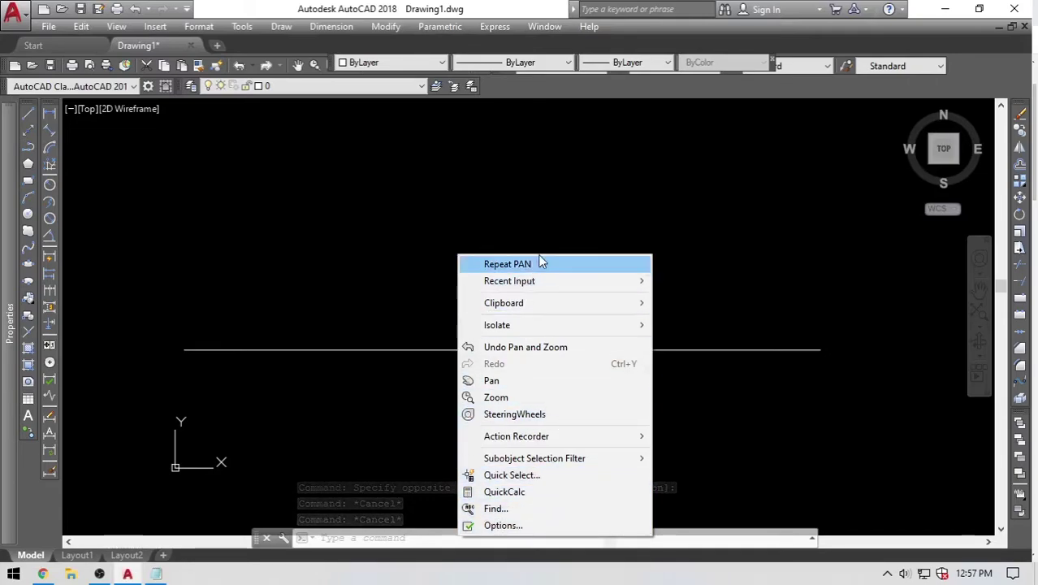
{"action": "key", "text": "Escape"}
{"action": "scroll", "coordinate": [499, 347], "scroll_direction": "up", "scroll_amount": 1}
{"action": "scroll", "coordinate": [521, 336], "scroll_direction": "up", "scroll_amount": 2}
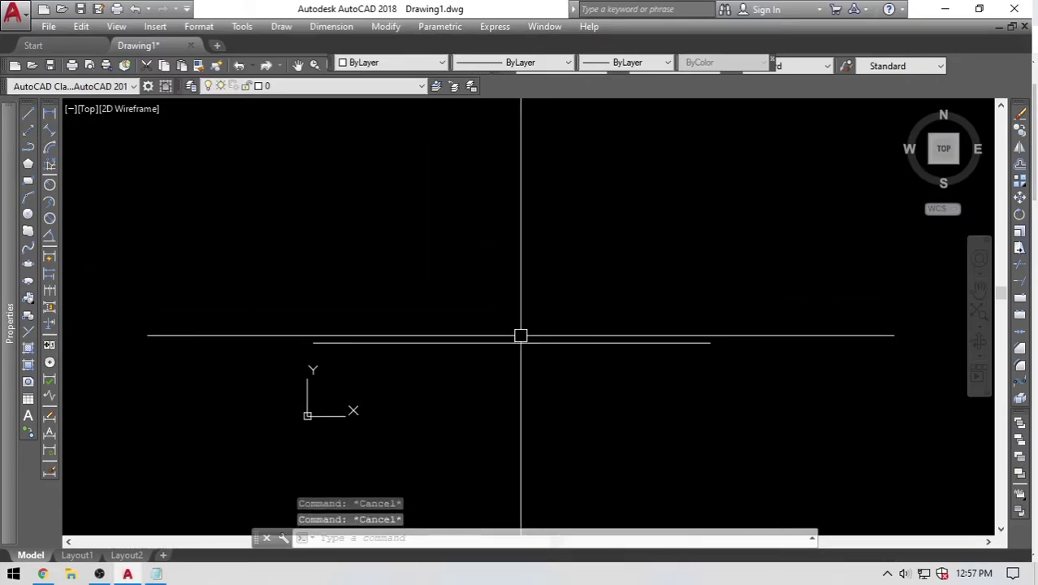
Erase the long horizontal line near the origin.
{"action": "scroll", "coordinate": [519, 334], "scroll_direction": "down", "scroll_amount": 2}
{"action": "scroll", "coordinate": [512, 335], "scroll_direction": "down", "scroll_amount": 2}
{"action": "left_click", "coordinate": [516, 339]}
{"action": "type", "text": "e"}
{"action": "key", "text": "Return"}
{"action": "scroll", "coordinate": [540, 339], "scroll_direction": "up", "scroll_amount": 1}
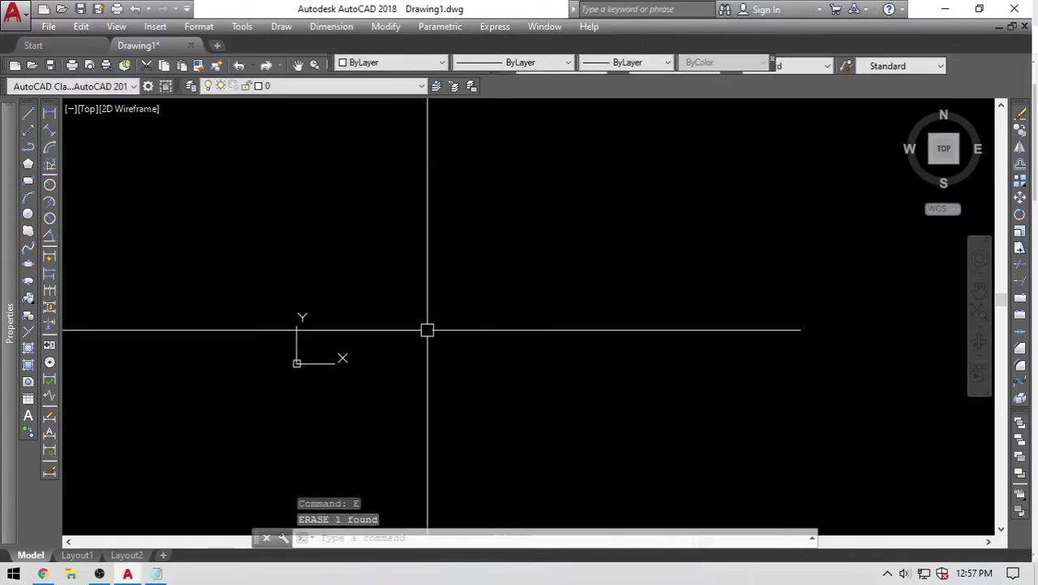
Draw a nearly square rectangle freehand with the Rectangle command beside the origin, on its positive X side.
{"action": "type", "text": "REC"}
{"action": "key", "text": "Return"}
{"action": "left_click", "coordinate": [509, 267]}
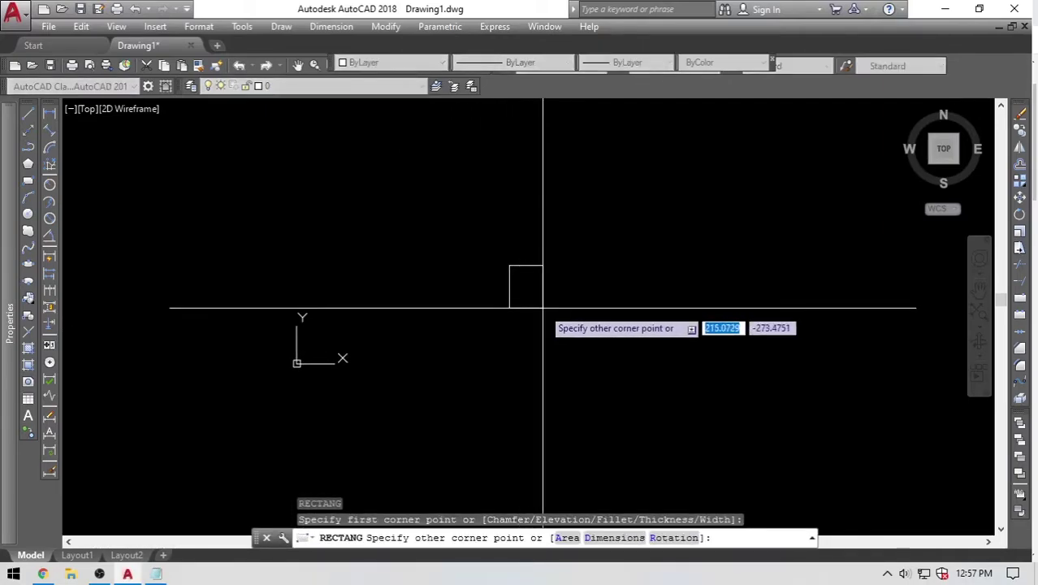
{"action": "left_click", "coordinate": [680, 433]}
{"action": "key", "text": "Return"}
{"action": "scroll", "coordinate": [474, 333], "scroll_direction": "down", "scroll_amount": 2}
{"action": "key", "text": "Escape"}
{"action": "key", "text": "Escape"}
{"action": "scroll", "coordinate": [565, 355], "scroll_direction": "up", "scroll_amount": 2}
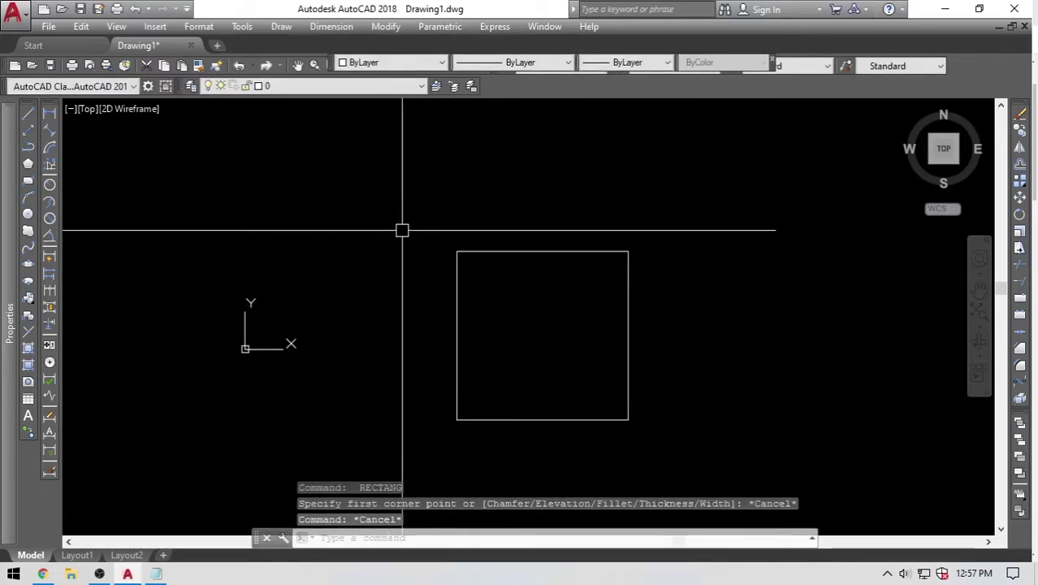
Select the square by enclosing it completely in a selection window, and clear the selection.
{"action": "middle_click_drag", "start_coordinate": [386, 225], "coordinate": [359, 222]}
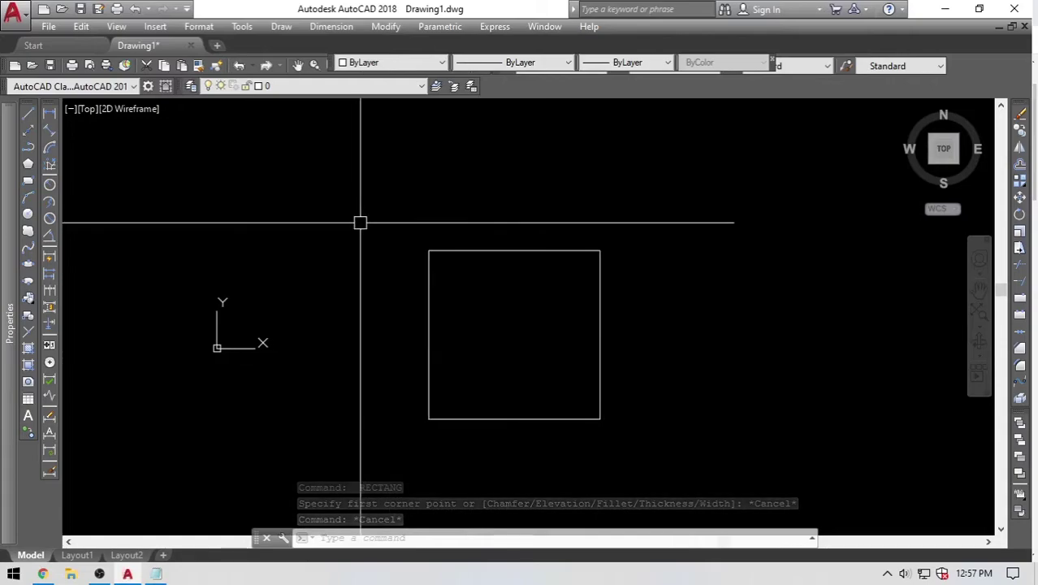
{"action": "left_click", "coordinate": [335, 177]}
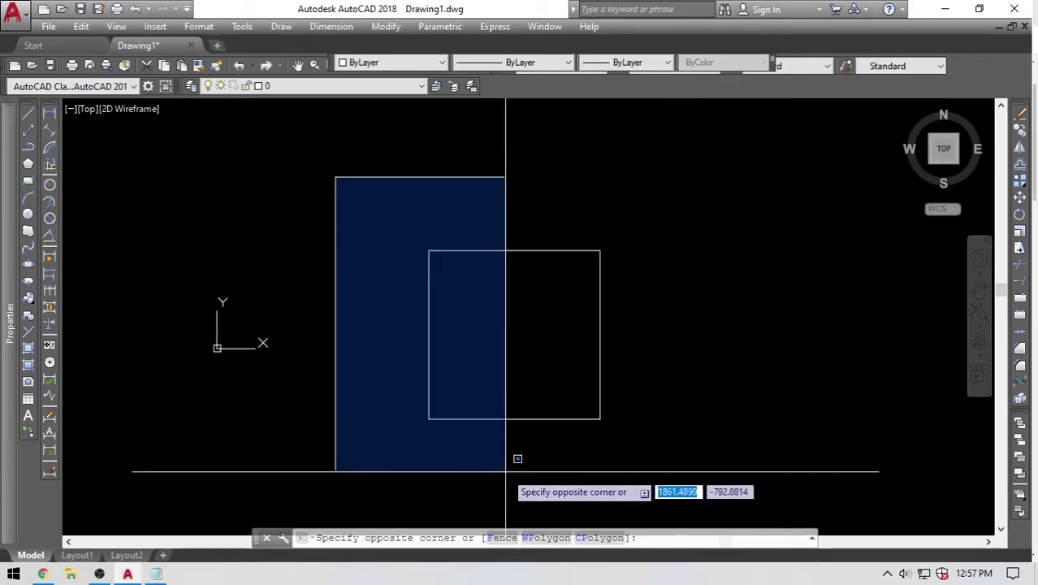
{"action": "middle_click_drag", "start_coordinate": [504, 466], "coordinate": [508, 440]}
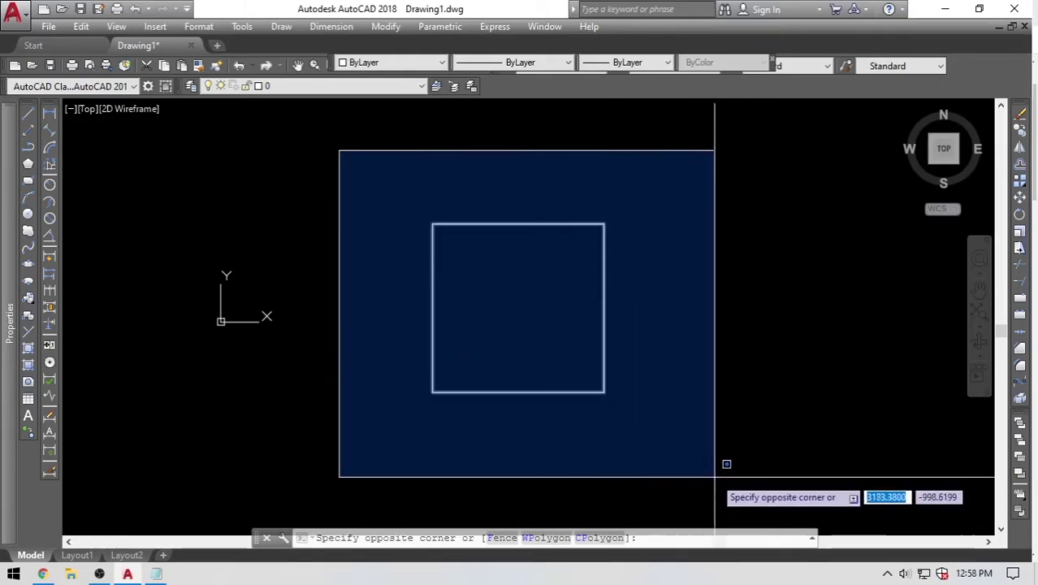
{"action": "left_click", "coordinate": [703, 429]}
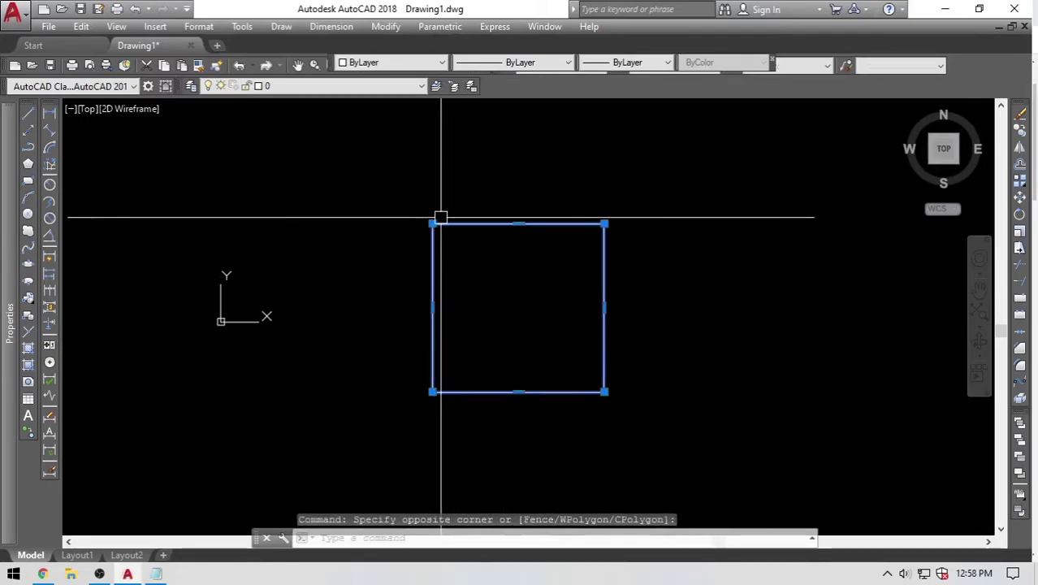
{"action": "scroll", "coordinate": [440, 218], "scroll_direction": "up", "scroll_amount": 4}
{"action": "scroll", "coordinate": [399, 213], "scroll_direction": "down", "scroll_amount": 2}
{"action": "scroll", "coordinate": [637, 285], "scroll_direction": "down", "scroll_amount": 2}
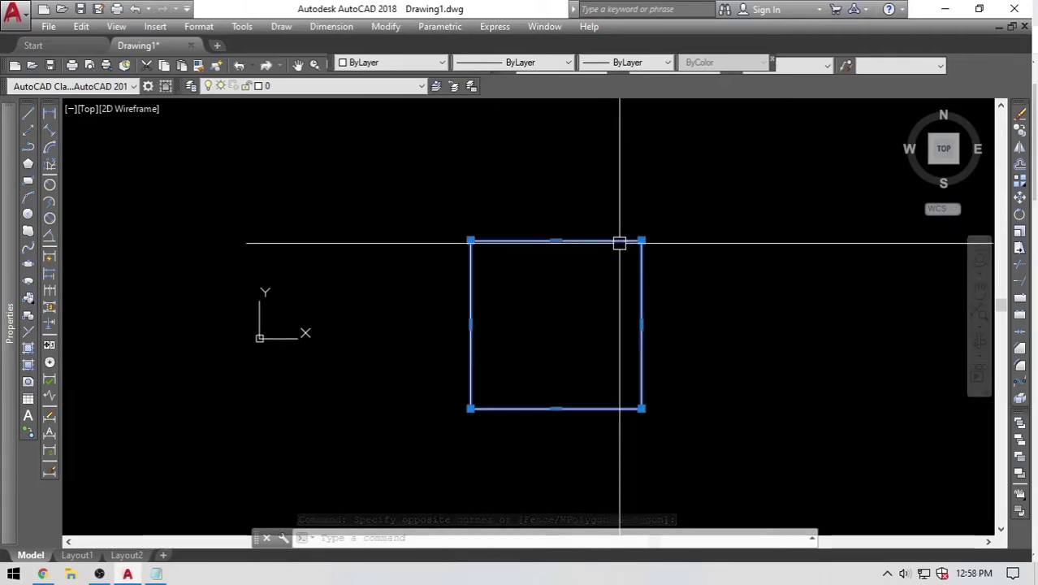
{"action": "key", "text": "Escape"}
Try a selection window covering only part of the square, select it with a crossing window and clear the selection.
{"action": "left_click", "coordinate": [377, 163]}
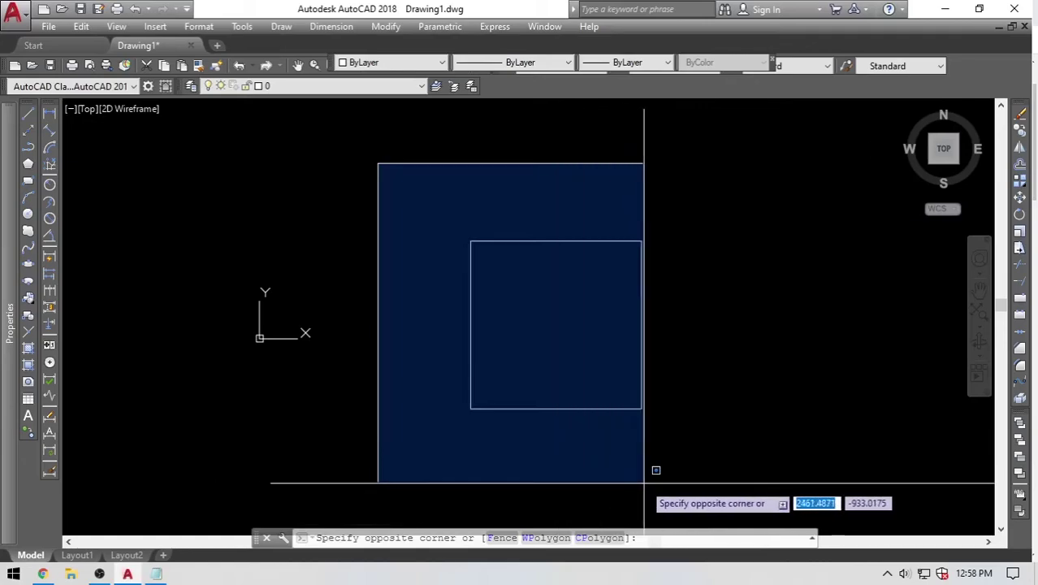
{"action": "left_click", "coordinate": [508, 481]}
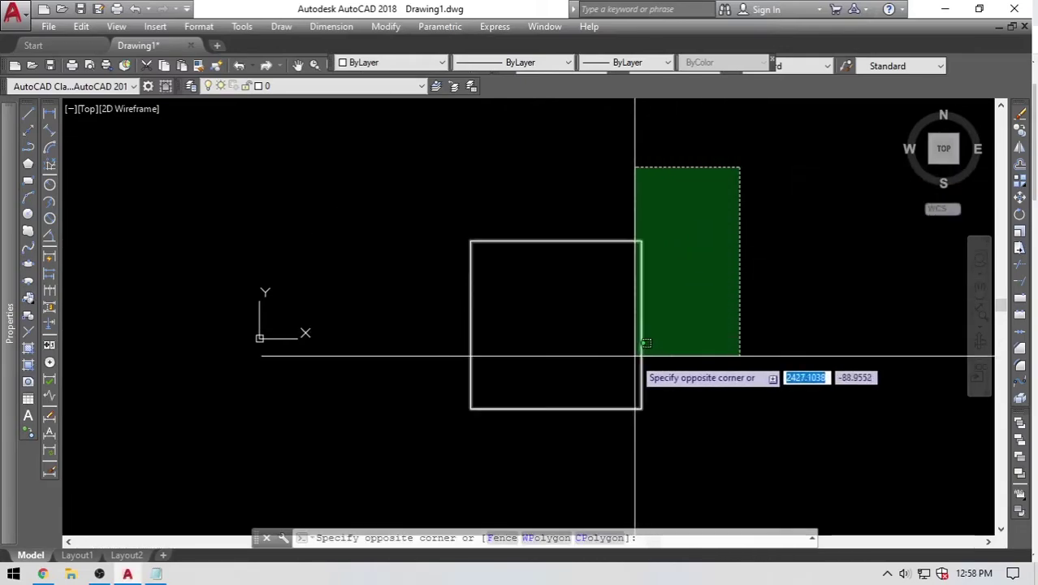
{"action": "left_click", "coordinate": [589, 455]}
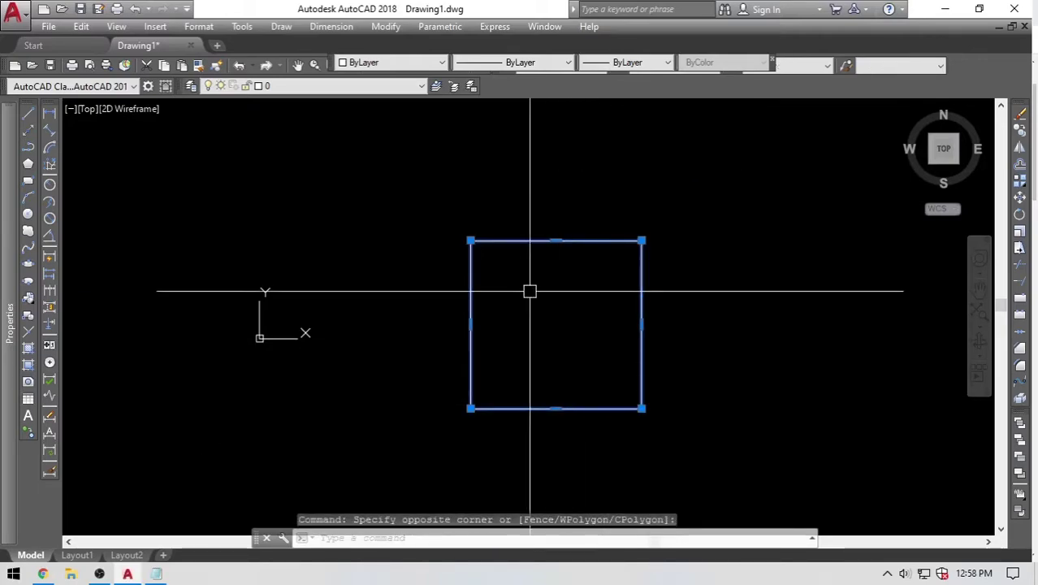
{"action": "key", "text": "Escape"}
Start and cancel a crossing window, try a partial selection window, and select the square with a fully enclosing window before clearing it.
{"action": "left_click", "coordinate": [710, 183]}
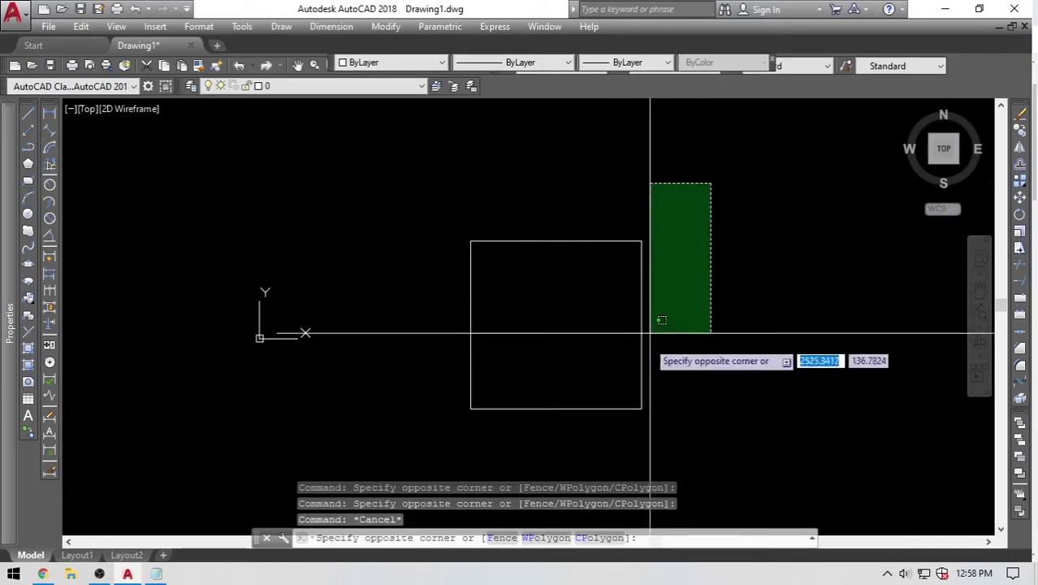
{"action": "key", "text": "Escape"}
{"action": "left_click", "coordinate": [435, 195]}
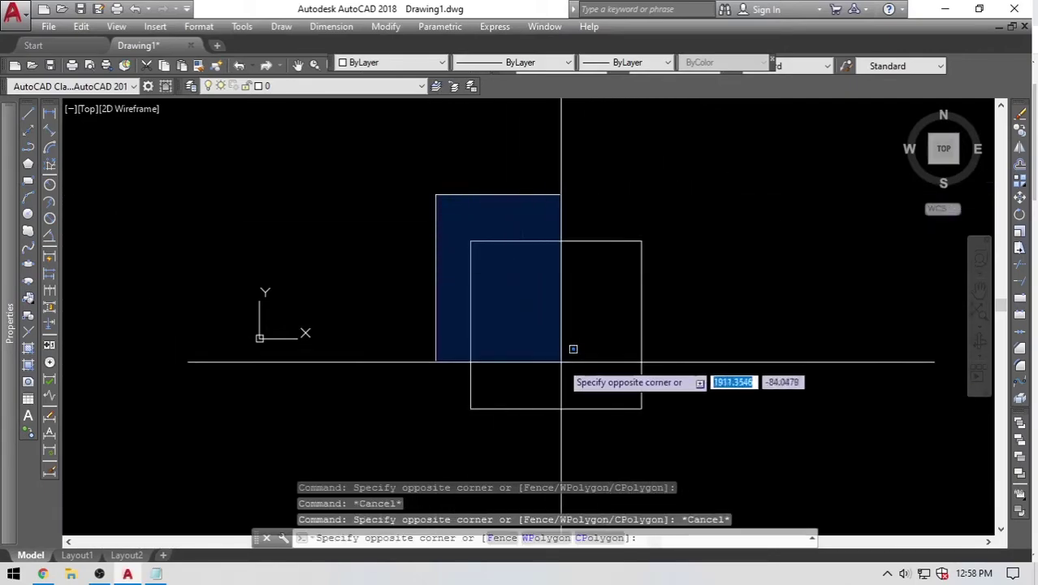
{"action": "left_click", "coordinate": [571, 447]}
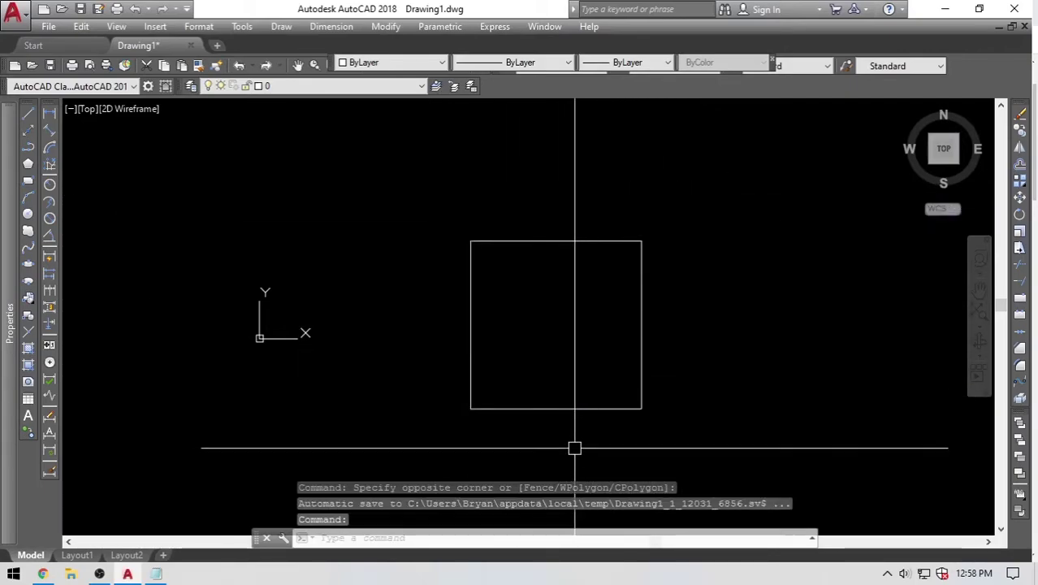
{"action": "left_click", "coordinate": [422, 178]}
{"action": "left_click", "coordinate": [684, 438]}
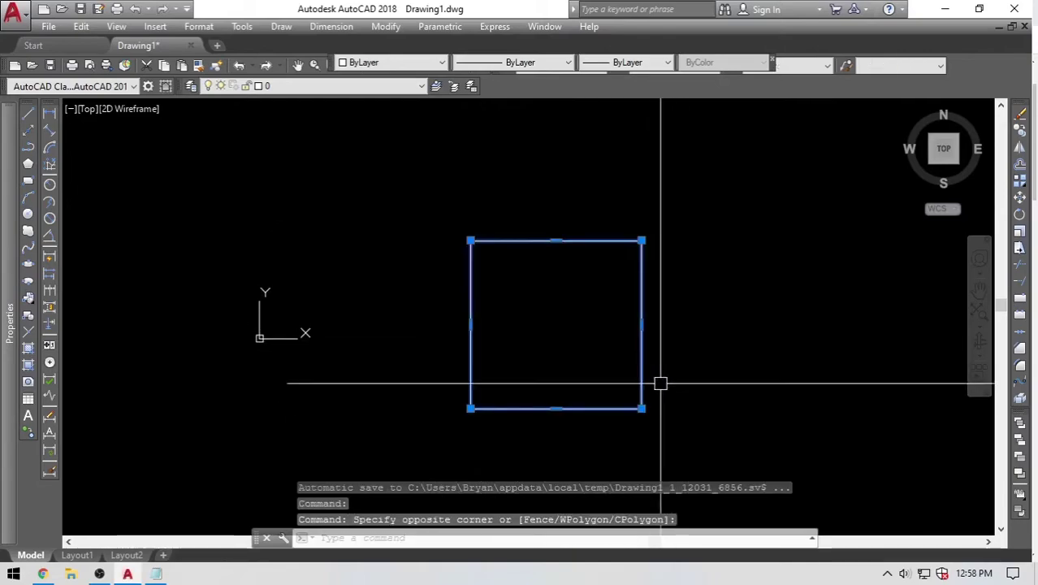
{"action": "key", "text": "Escape"}
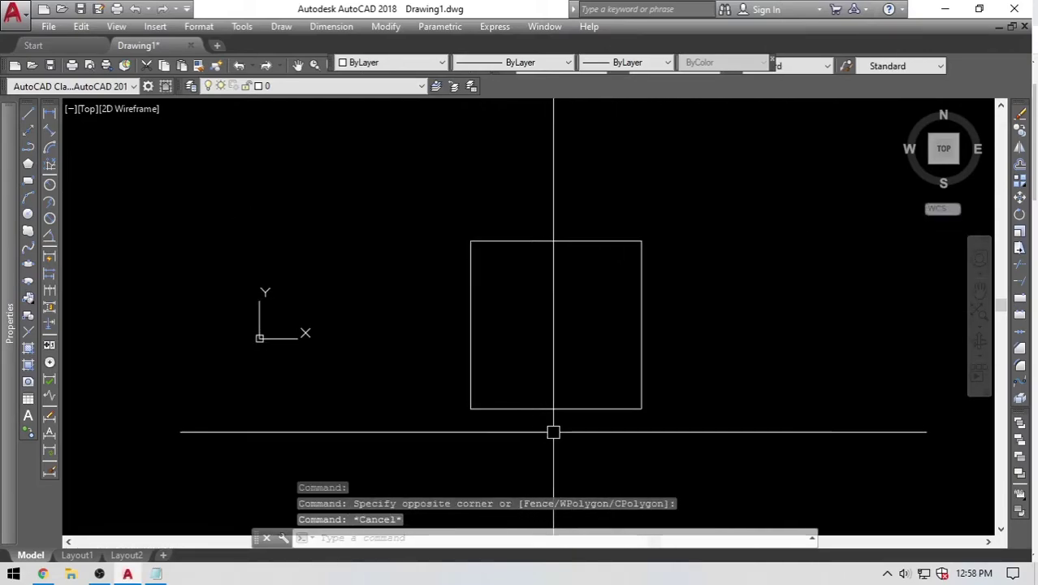
Select the square with an enclosing window drawn upward from below it, and clear the selection.
{"action": "left_click", "coordinate": [768, 476]}
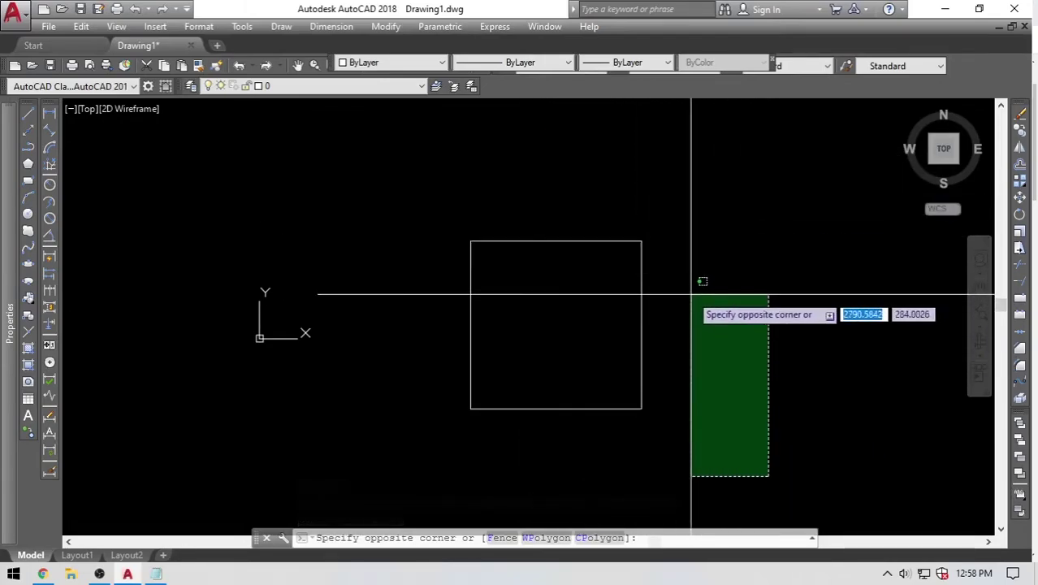
{"action": "key", "text": "Escape"}
{"action": "left_click", "coordinate": [454, 468]}
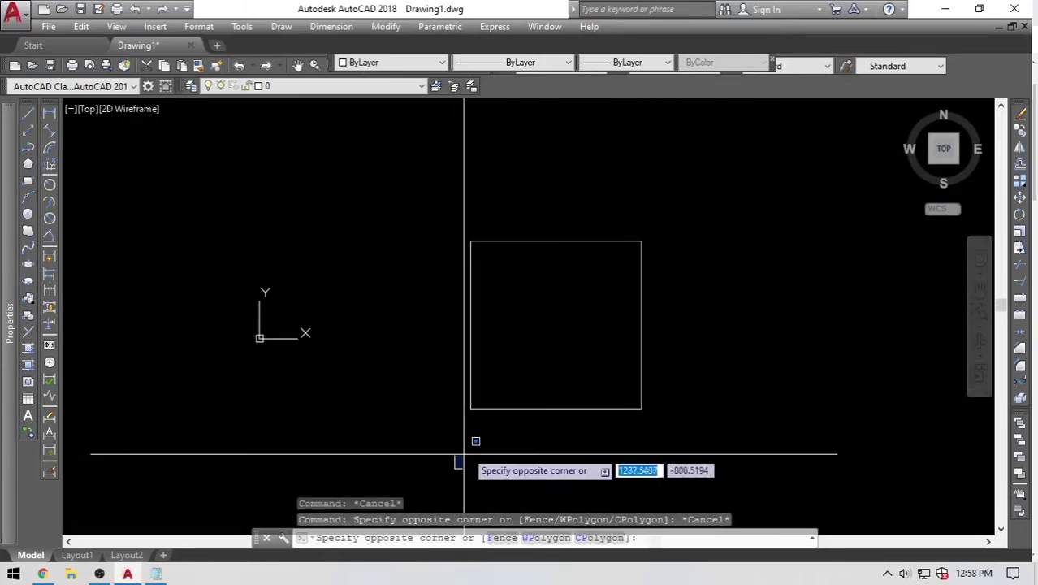
{"action": "left_click", "coordinate": [702, 180]}
{"action": "left_click", "coordinate": [421, 429]}
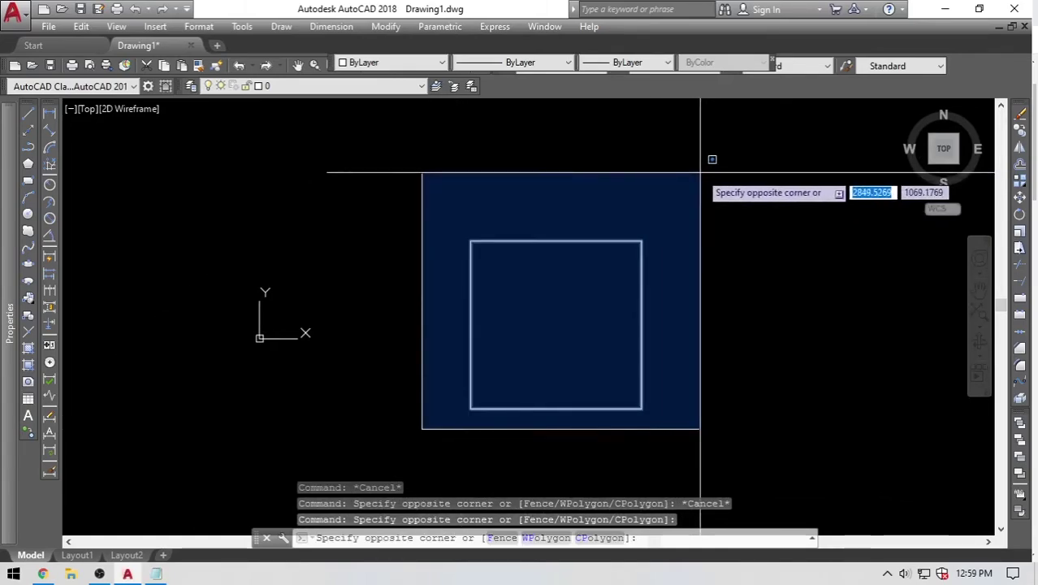
{"action": "left_click", "coordinate": [700, 172]}
{"action": "key", "text": "Escape"}
{"action": "left_click", "coordinate": [742, 186]}
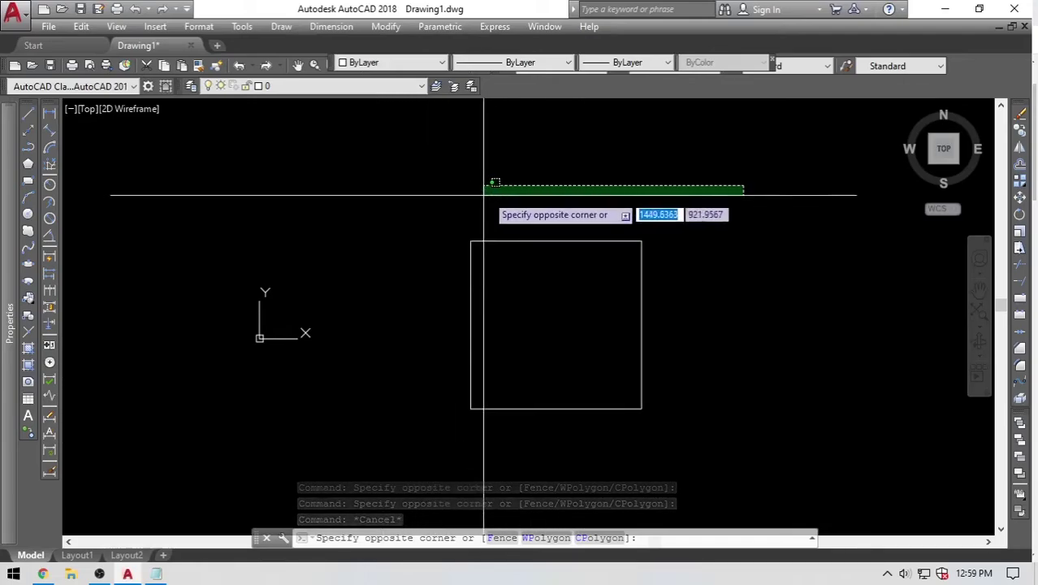
{"action": "key", "text": "Escape"}
Erase the square with the Erase command.
{"action": "middle_click_drag", "start_coordinate": [495, 283], "coordinate": [486, 296]}
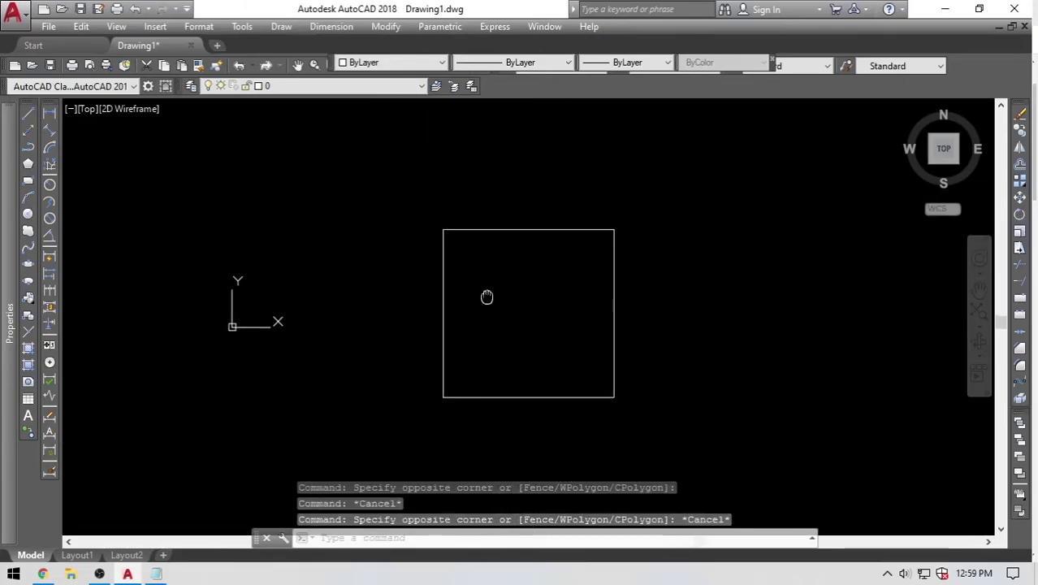
{"action": "scroll", "coordinate": [485, 294], "scroll_direction": "up", "scroll_amount": 2}
{"action": "scroll", "coordinate": [497, 309], "scroll_direction": "down", "scroll_amount": 2}
{"action": "scroll", "coordinate": [515, 328], "scroll_direction": "up", "scroll_amount": 2}
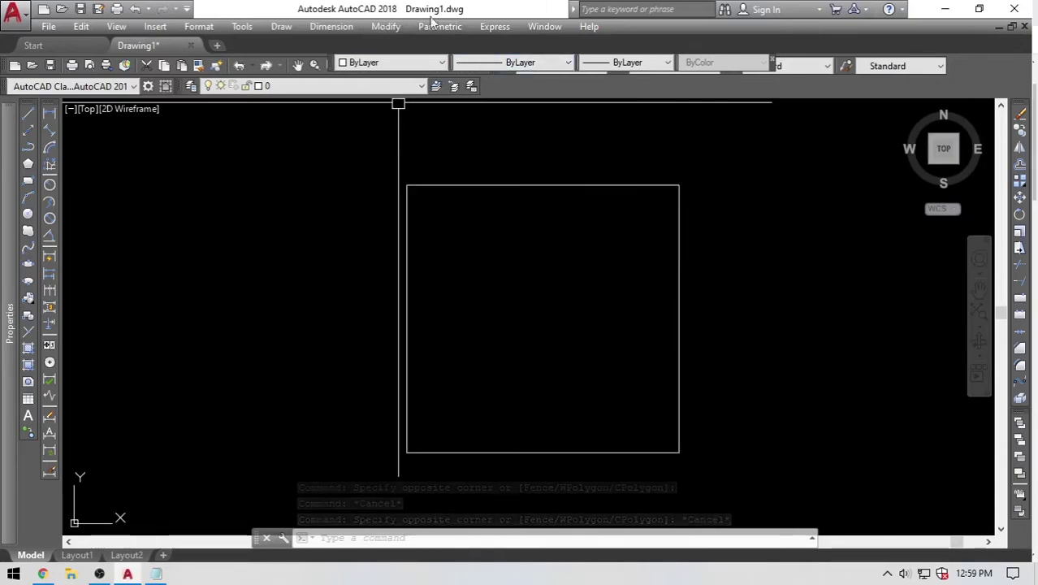
{"action": "scroll", "coordinate": [521, 321], "scroll_direction": "down", "scroll_amount": 2}
{"action": "scroll", "coordinate": [531, 315], "scroll_direction": "up", "scroll_amount": 2}
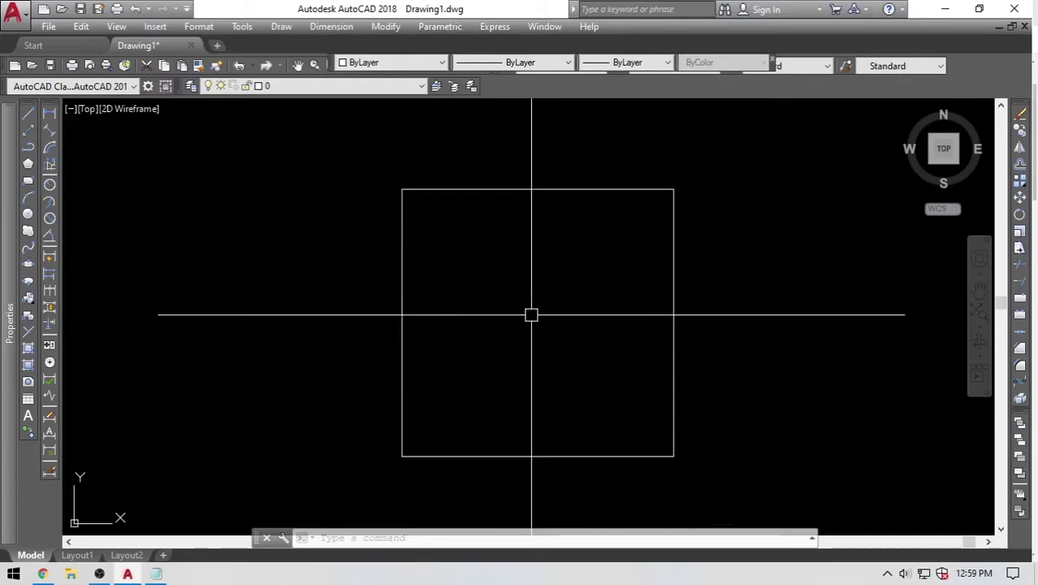
{"action": "scroll", "coordinate": [532, 316], "scroll_direction": "down", "scroll_amount": 2}
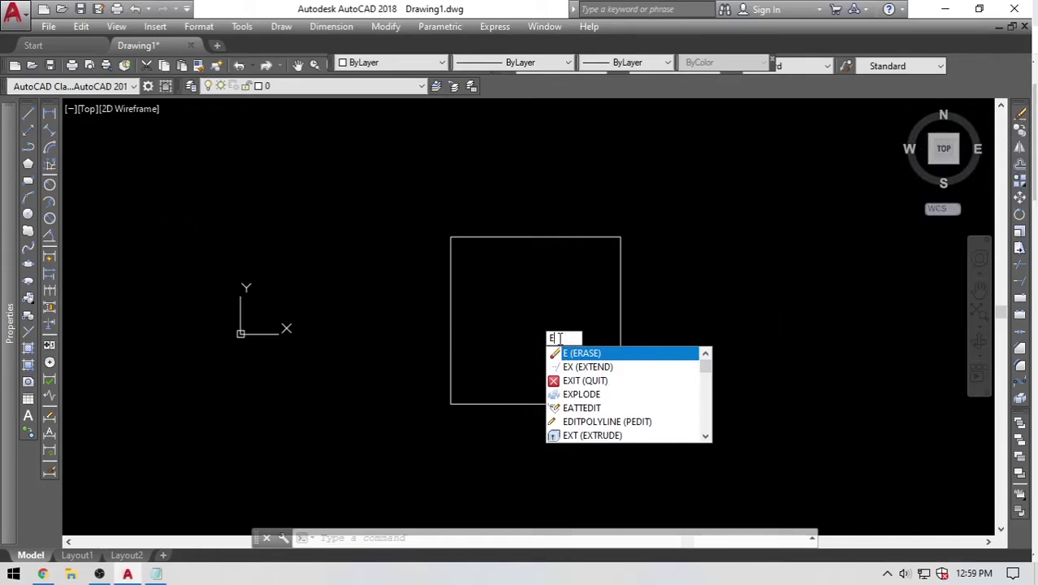
{"action": "left_click", "coordinate": [591, 355]}
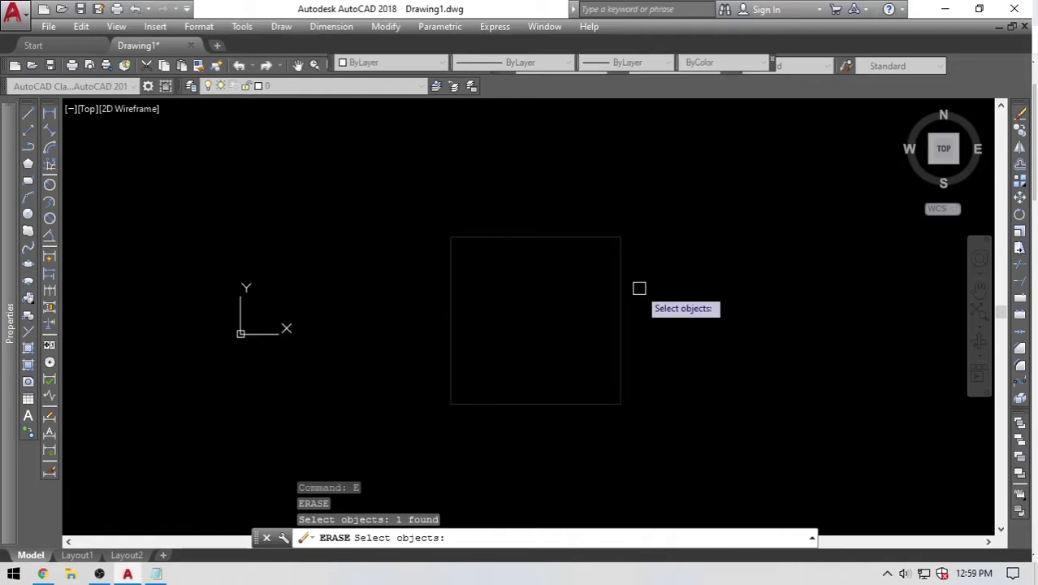
{"action": "key", "text": "Return"}
{"action": "key", "text": "Escape"}
{"action": "left_click", "coordinate": [462, 269]}
{"action": "left_click", "coordinate": [604, 384]}
{"action": "left_click", "coordinate": [421, 216]}
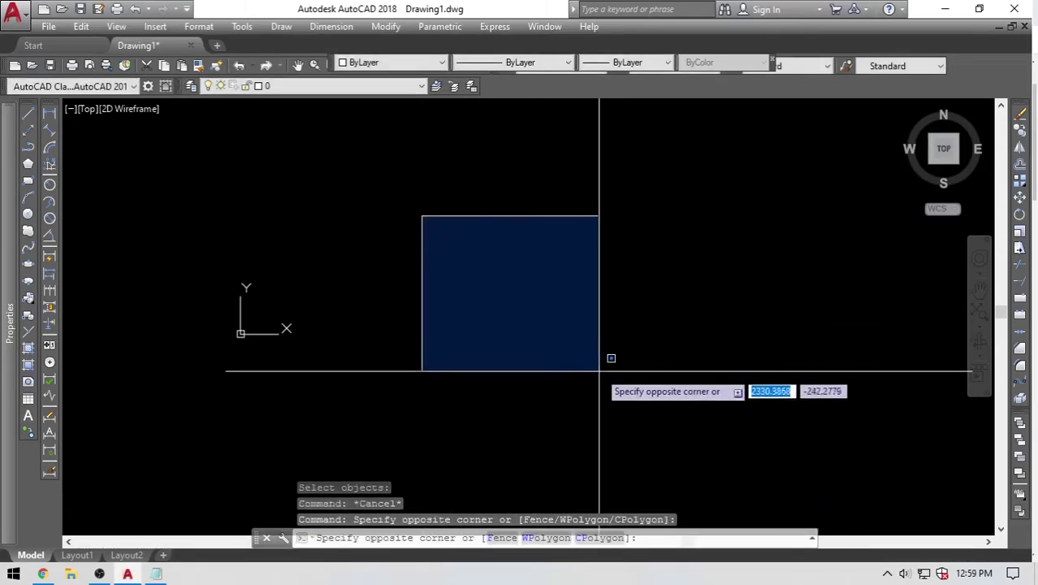
{"action": "left_click", "coordinate": [603, 359]}
{"action": "left_click", "coordinate": [421, 209]}
{"action": "left_click", "coordinate": [603, 368]}
{"action": "left_click", "coordinate": [432, 215]}
{"action": "left_click", "coordinate": [513, 283]}
{"action": "left_click", "coordinate": [397, 213]}
{"action": "left_click", "coordinate": [538, 331]}
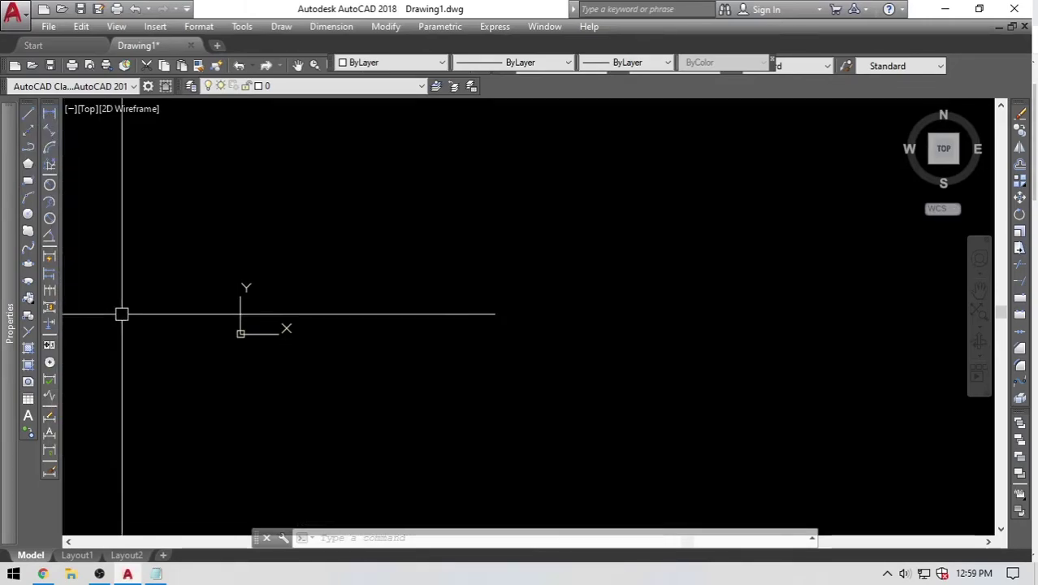
{"action": "mouse_move", "coordinate": [11, 313]}
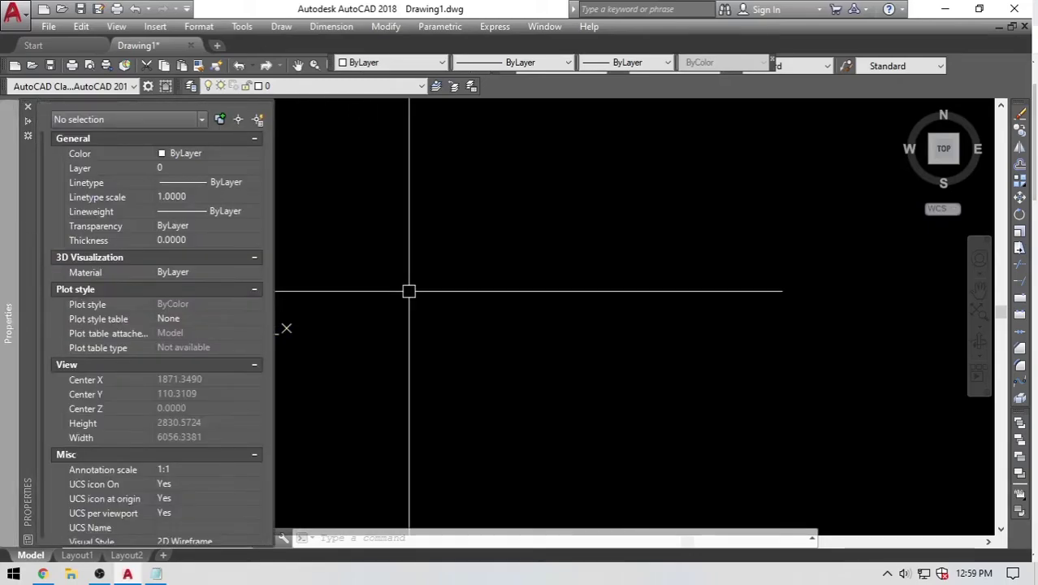
{"action": "left_click", "coordinate": [426, 233]}
{"action": "left_click", "coordinate": [522, 336]}
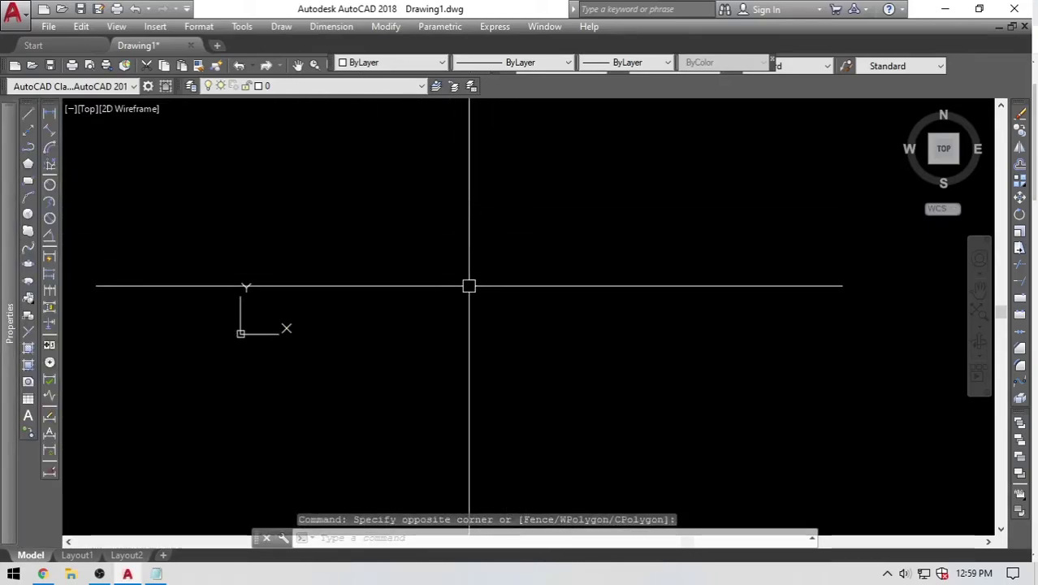
{"action": "middle_click_drag", "start_coordinate": [437, 302], "coordinate": [441, 308]}
{"action": "middle_click_drag", "start_coordinate": [422, 454], "coordinate": [415, 470]}
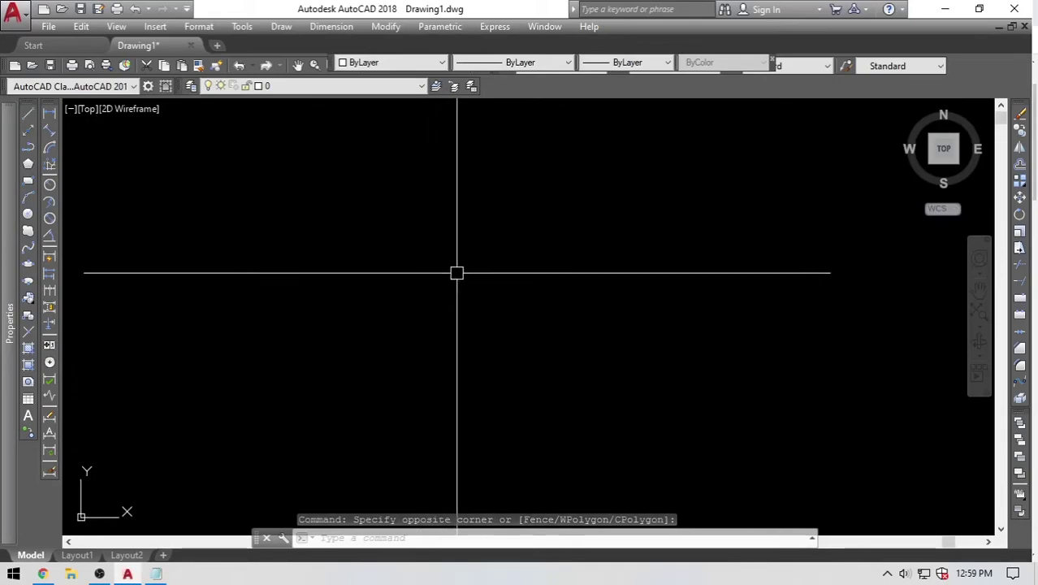
Open the Command Alias Editor from the Express tools and look through its command aliases and shell commands.
{"action": "left_click", "coordinate": [500, 27]}
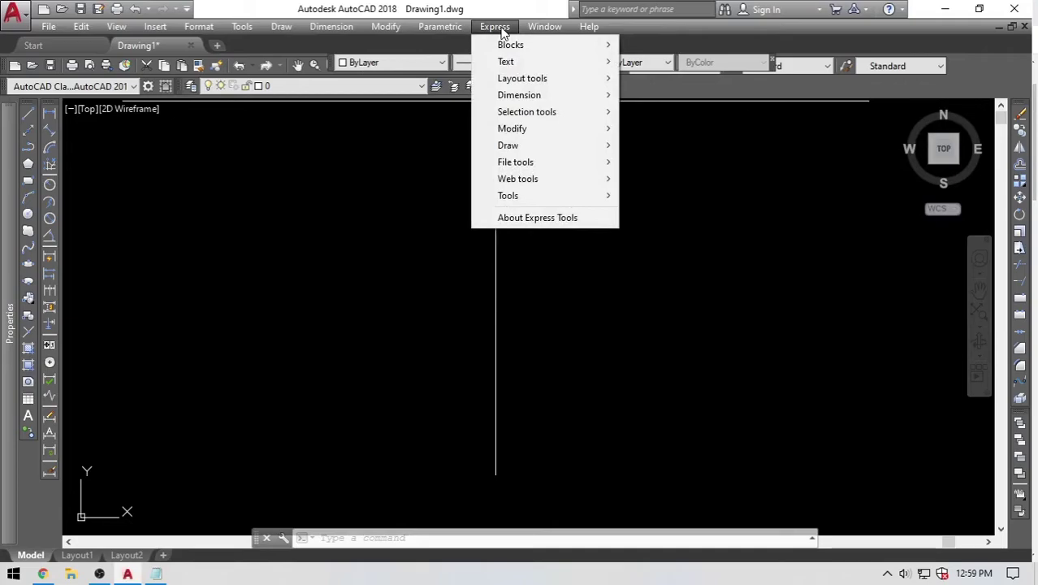
{"action": "mouse_move", "coordinate": [542, 199]}
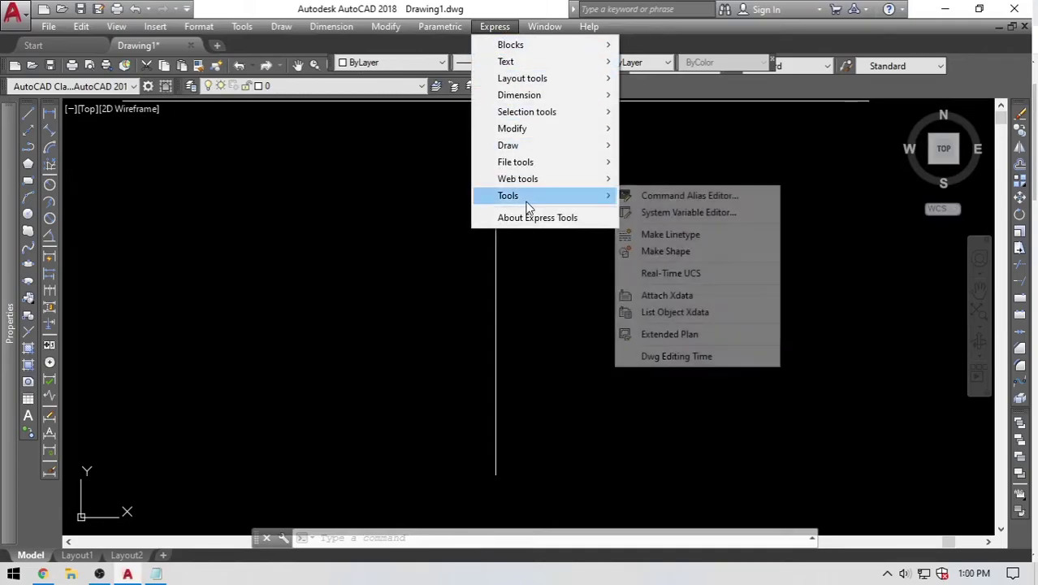
{"action": "left_click", "coordinate": [703, 197]}
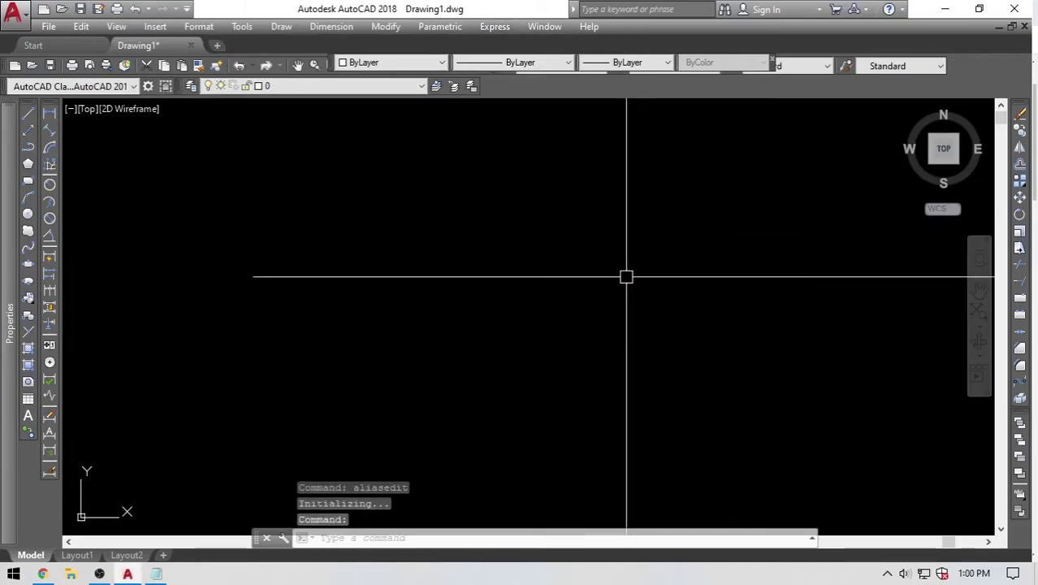
{"action": "left_click_drag", "start_coordinate": [540, 165], "coordinate": [598, 157]}
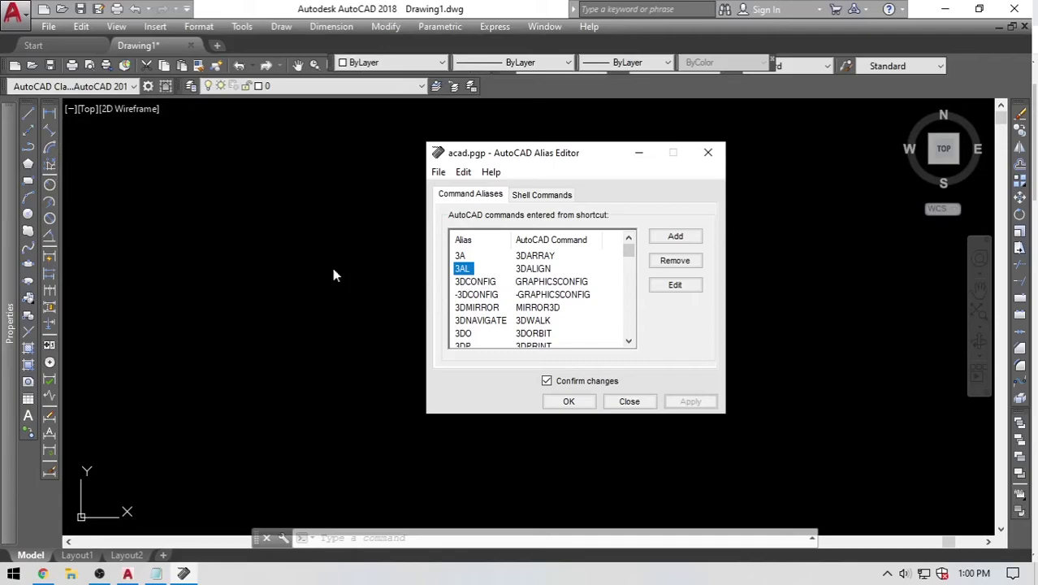
{"action": "left_click_drag", "start_coordinate": [629, 271], "coordinate": [629, 248]}
{"action": "left_click", "coordinate": [541, 195]}
{"action": "left_click", "coordinate": [477, 195]}
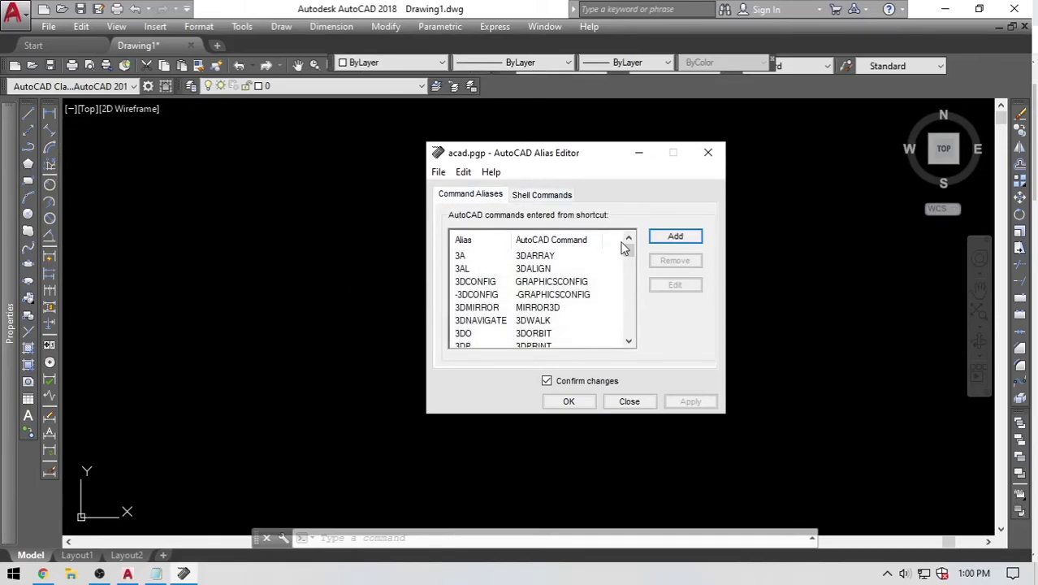
{"action": "left_click_drag", "start_coordinate": [627, 250], "coordinate": [629, 248]}
{"action": "left_click", "coordinate": [542, 195]}
{"action": "left_click", "coordinate": [471, 194]}
Try out a new alias for the LINE command with the entries G and ADSD, discard it, and close the alias editor.
{"action": "left_click", "coordinate": [658, 239]}
{"action": "left_click_drag", "start_coordinate": [383, 231], "coordinate": [475, 228]}
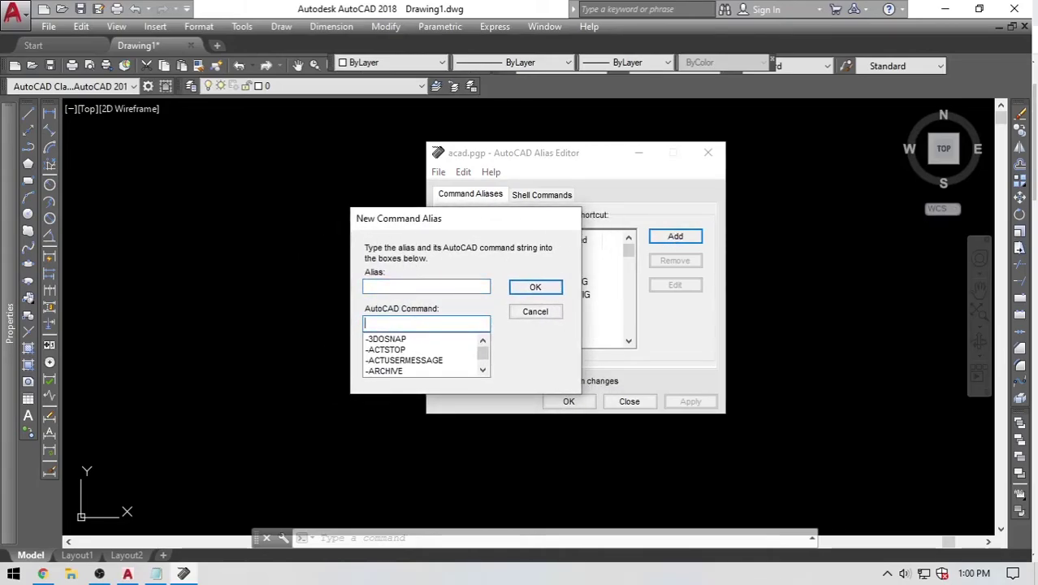
{"action": "type", "text": "LINE"}
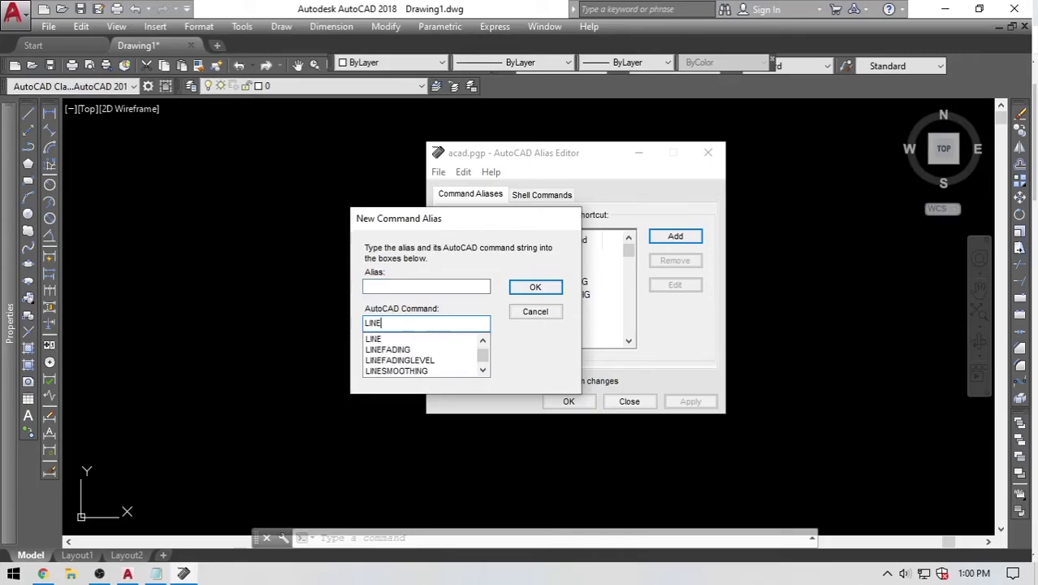
{"action": "key", "text": "Down"}
{"action": "left_click", "coordinate": [429, 289]}
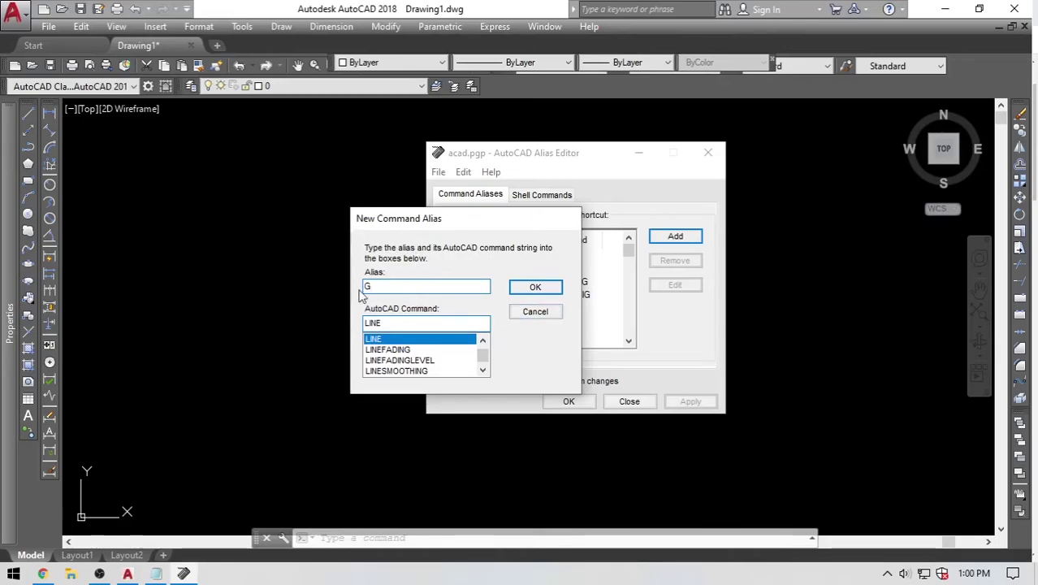
{"action": "double_click", "coordinate": [369, 286]}
{"action": "type", "text": "ADD3"}
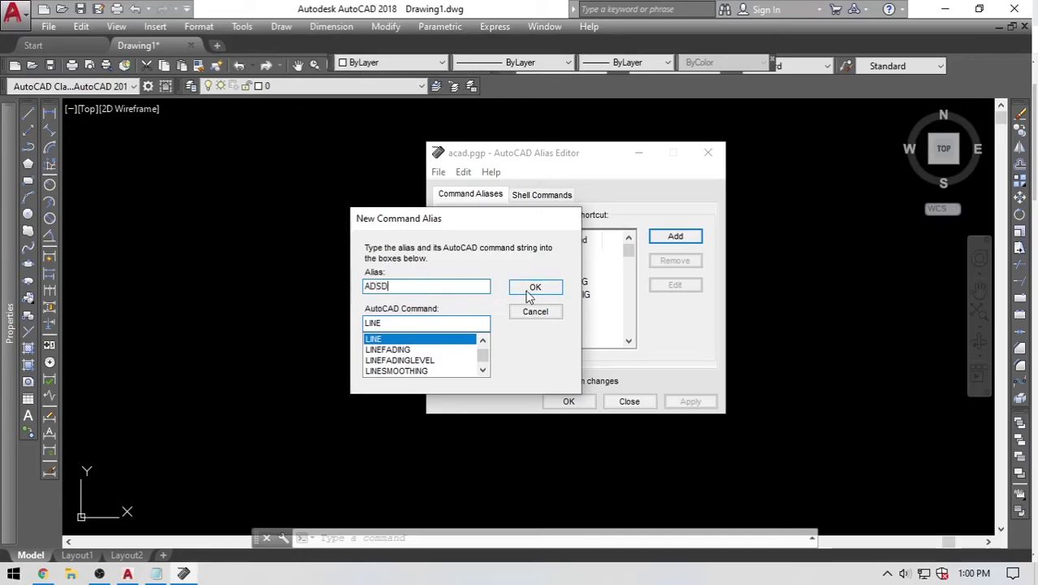
{"action": "left_click_drag", "start_coordinate": [433, 289], "coordinate": [350, 291]}
{"action": "key", "text": "BackSpace"}
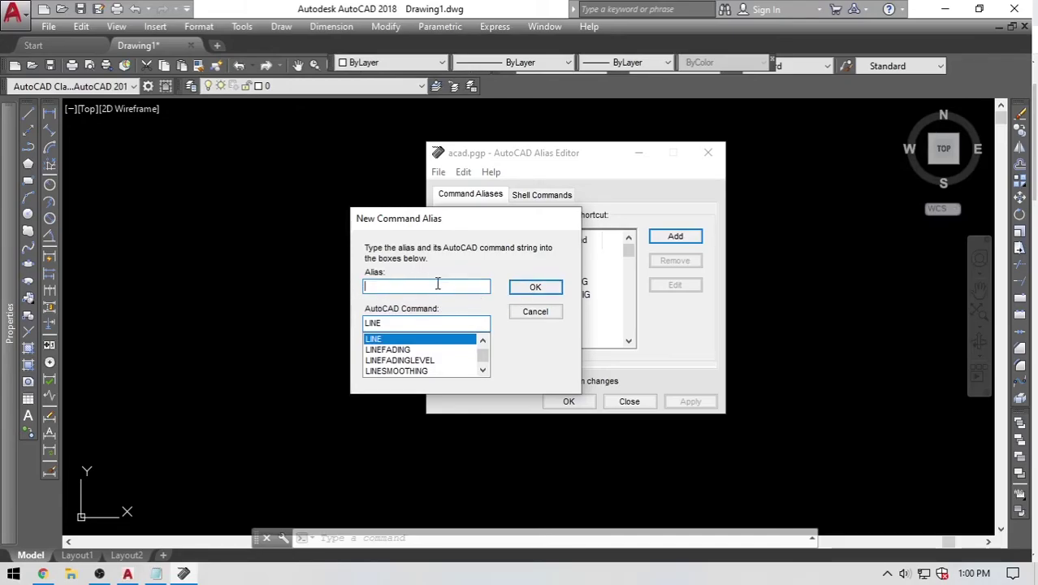
{"action": "left_click", "coordinate": [542, 313]}
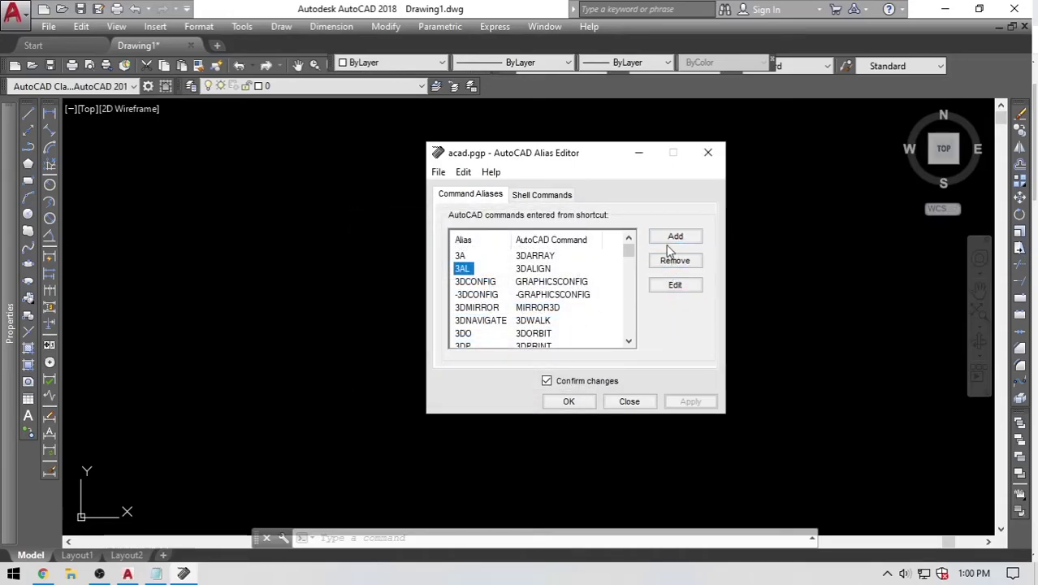
{"action": "left_click", "coordinate": [629, 401]}
{"action": "scroll", "coordinate": [522, 370], "scroll_direction": "down", "scroll_amount": 4}
{"action": "middle_click_drag", "start_coordinate": [583, 371], "coordinate": [301, 475]}
{"action": "scroll", "coordinate": [479, 386], "scroll_direction": "down", "scroll_amount": 4}
{"action": "scroll", "coordinate": [558, 387], "scroll_direction": "up", "scroll_amount": 3}
{"action": "middle_click_drag", "start_coordinate": [558, 386], "coordinate": [457, 389]}
{"action": "scroll", "coordinate": [526, 393], "scroll_direction": "down", "scroll_amount": 4}
{"action": "scroll", "coordinate": [530, 395], "scroll_direction": "down", "scroll_amount": 1}
{"action": "middle_click_drag", "start_coordinate": [565, 390], "coordinate": [233, 490]}
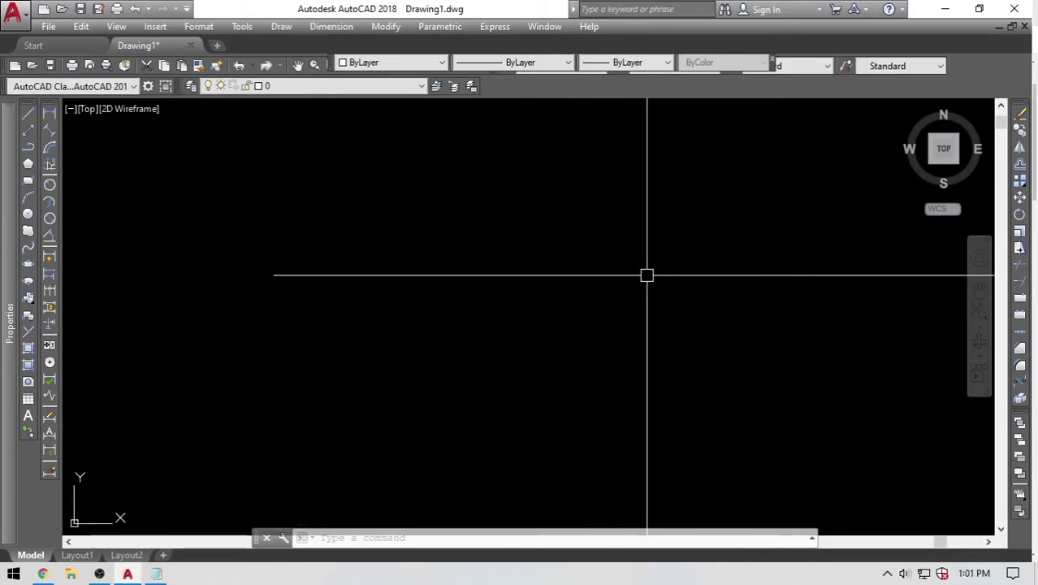
{"action": "left_click", "coordinate": [453, 190]}
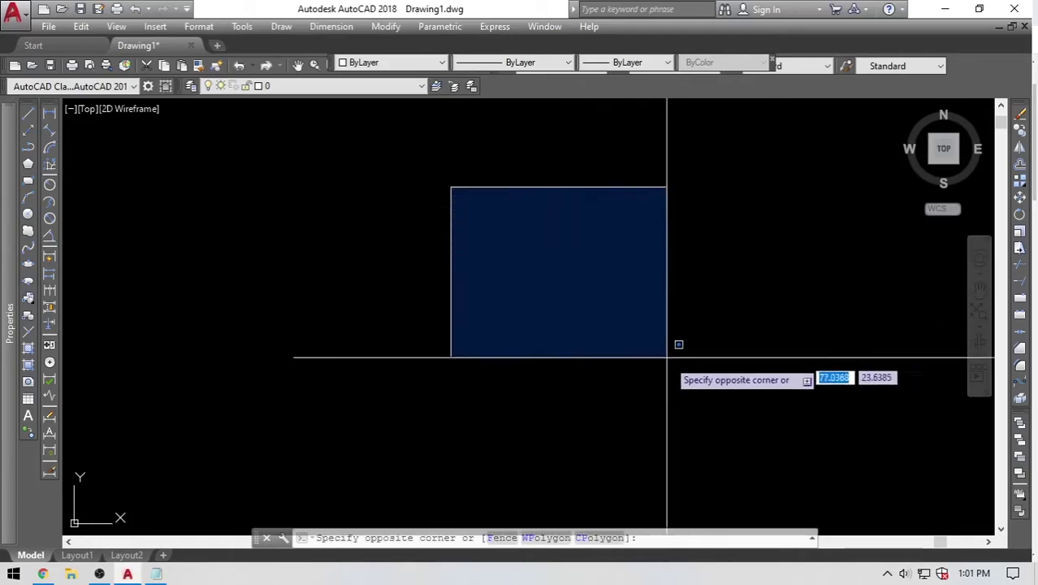
{"action": "left_click", "coordinate": [668, 359]}
{"action": "scroll", "coordinate": [594, 352], "scroll_direction": "down", "scroll_amount": 1}
{"action": "middle_click_drag", "start_coordinate": [598, 364], "coordinate": [384, 428]}
{"action": "left_click", "coordinate": [469, 223]}
{"action": "left_click", "coordinate": [583, 356]}
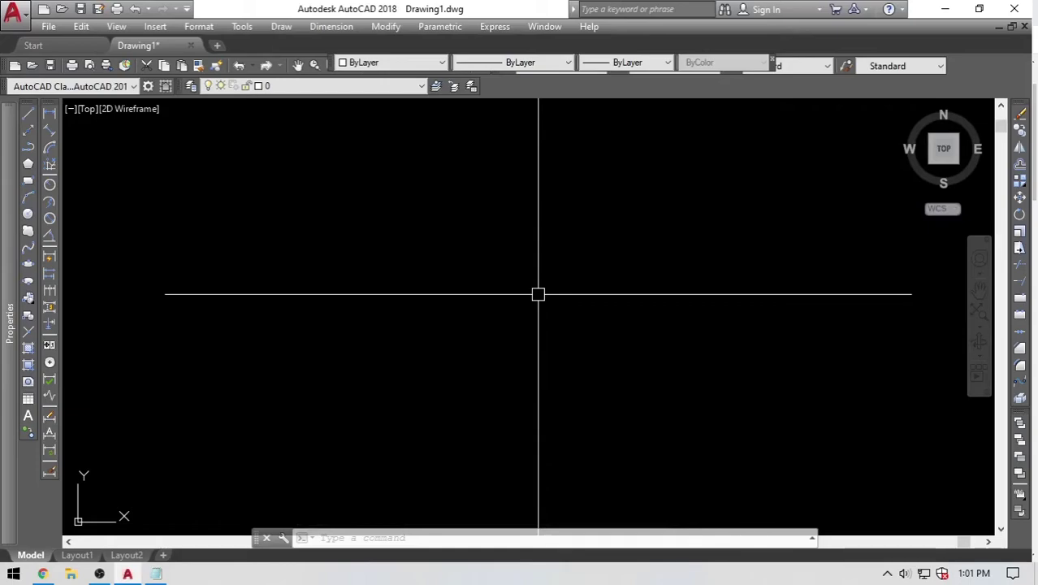
Open the Options dialog with the OP command and go through its Files and Display settings.
{"action": "type", "text": "OP"}
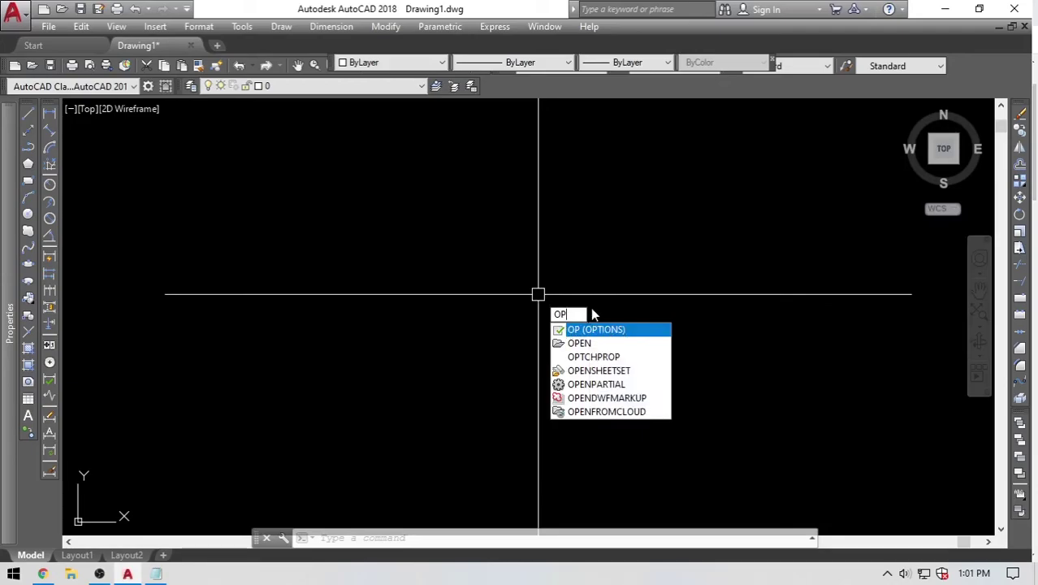
{"action": "key", "text": "Return"}
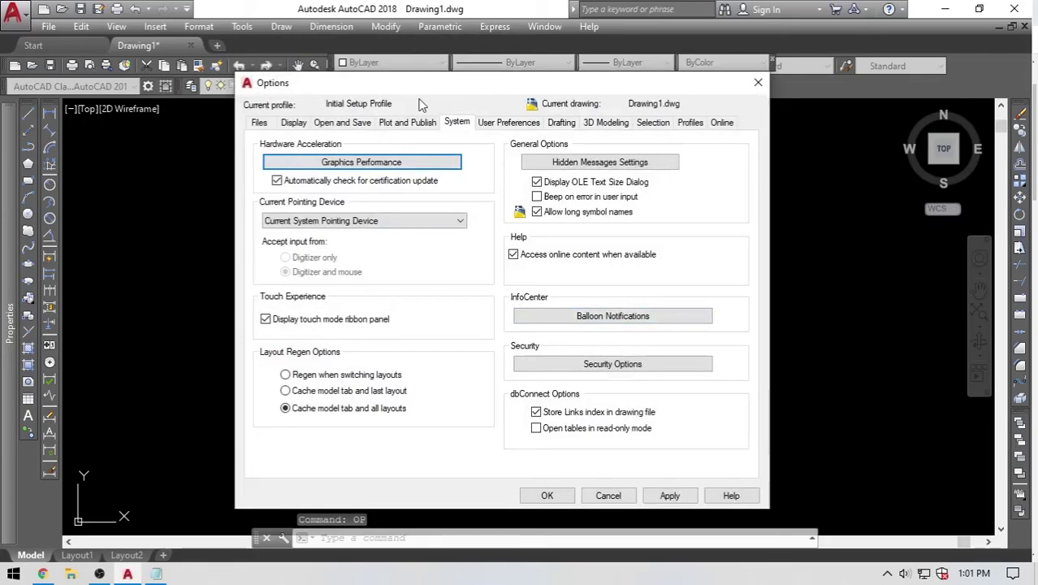
{"action": "left_click_drag", "start_coordinate": [459, 86], "coordinate": [498, 86]}
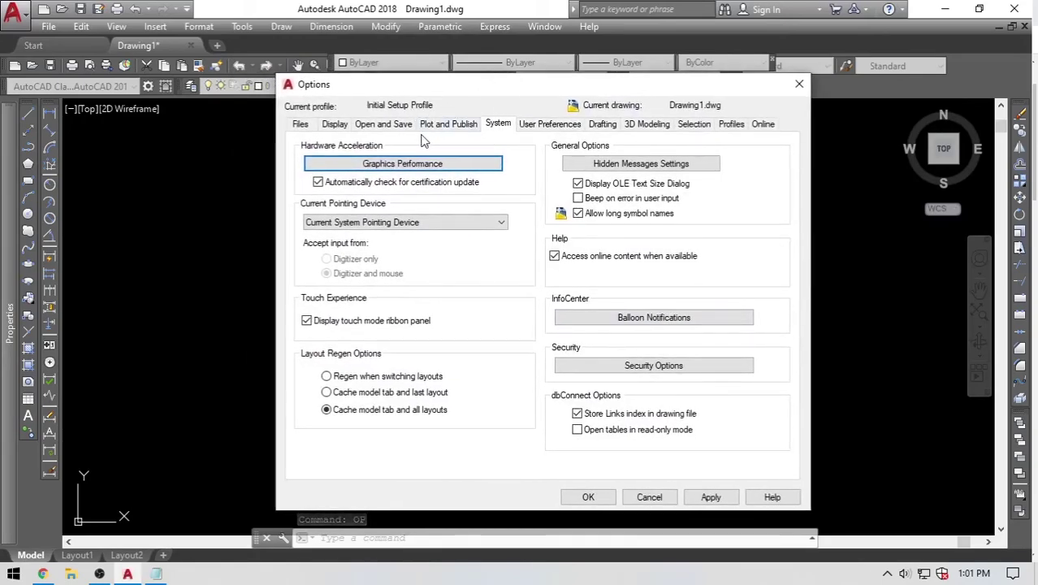
{"action": "left_click", "coordinate": [302, 124]}
{"action": "left_click", "coordinate": [333, 124]}
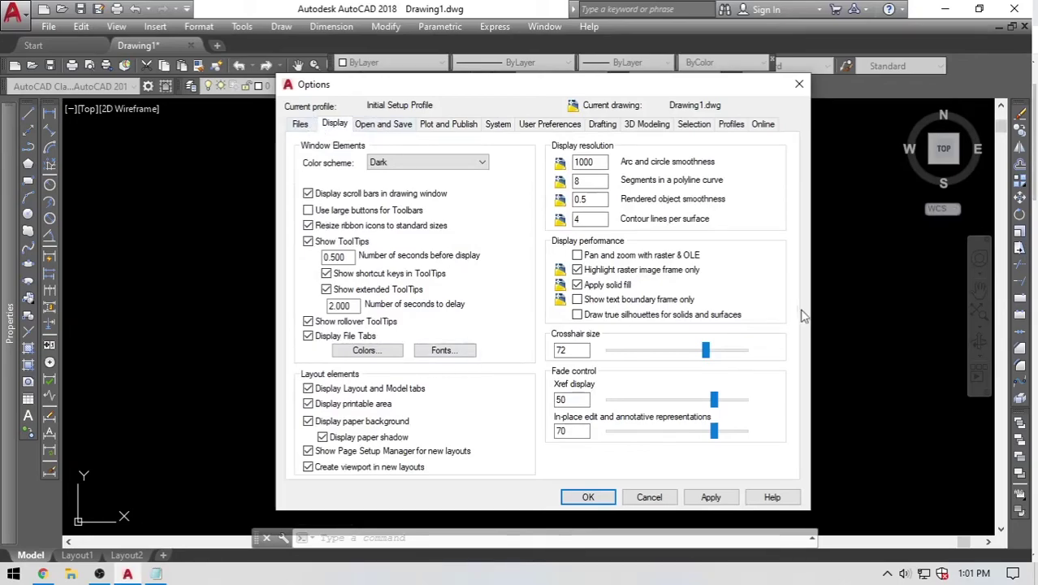
Set the uniform background colour of the 2D model space to White and apply it.
{"action": "left_click", "coordinate": [370, 350]}
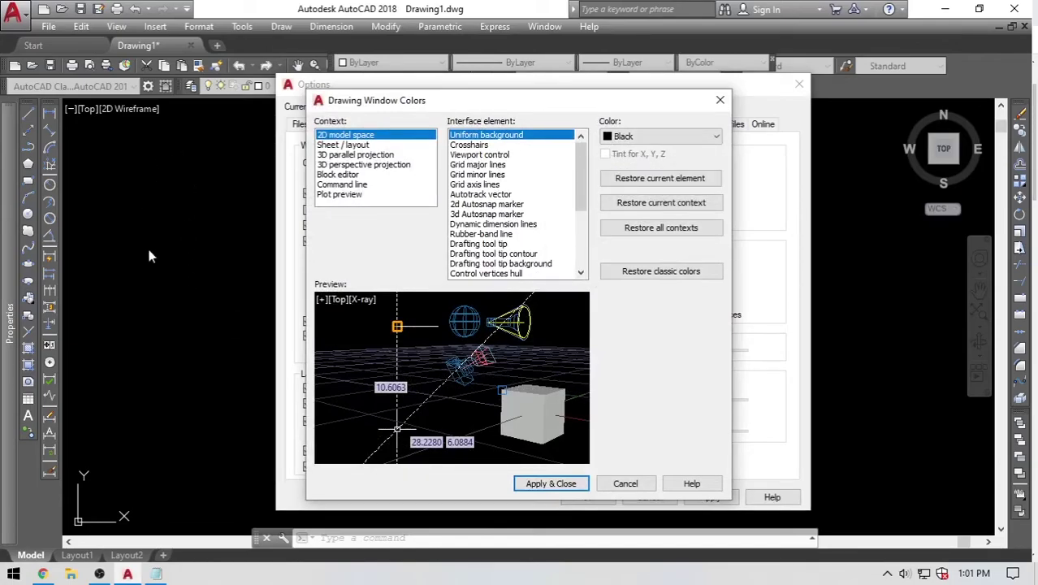
{"action": "left_click", "coordinate": [648, 137]}
{"action": "left_click", "coordinate": [639, 227]}
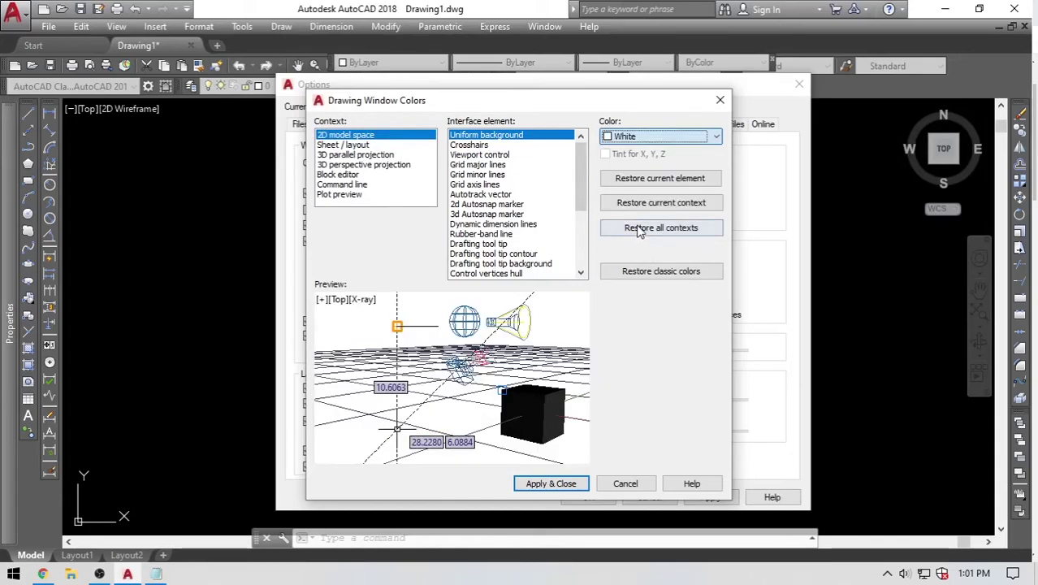
{"action": "left_click", "coordinate": [549, 483]}
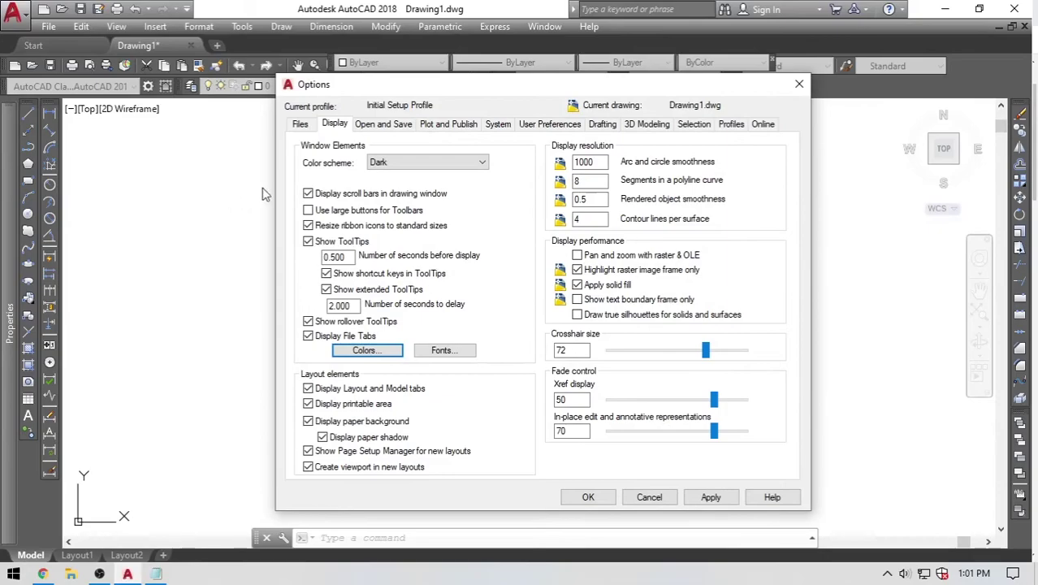
Set the uniform background colour of the 2D model space to Black and apply it.
{"action": "left_click", "coordinate": [365, 350]}
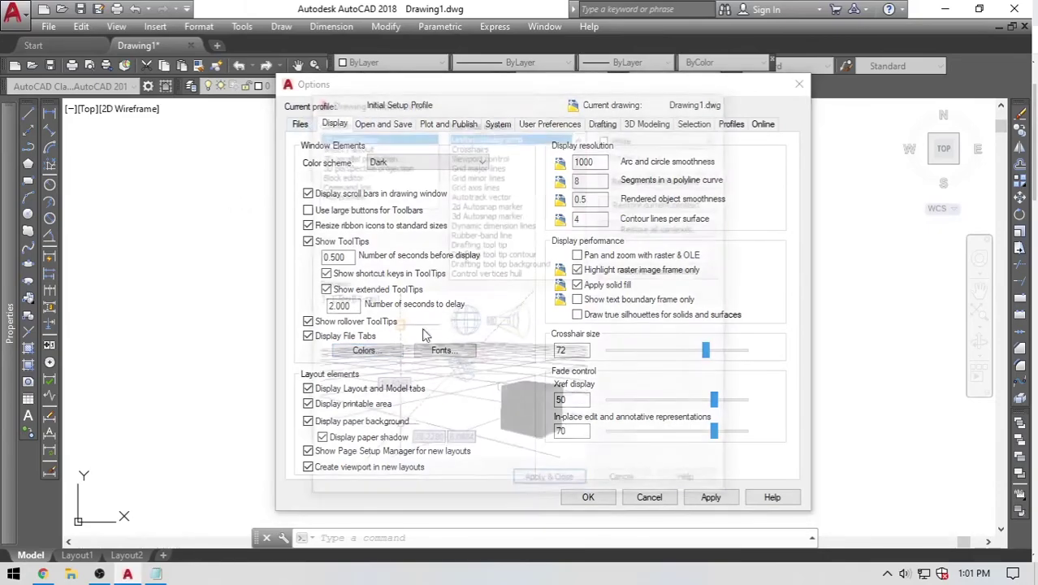
{"action": "left_click", "coordinate": [660, 136]}
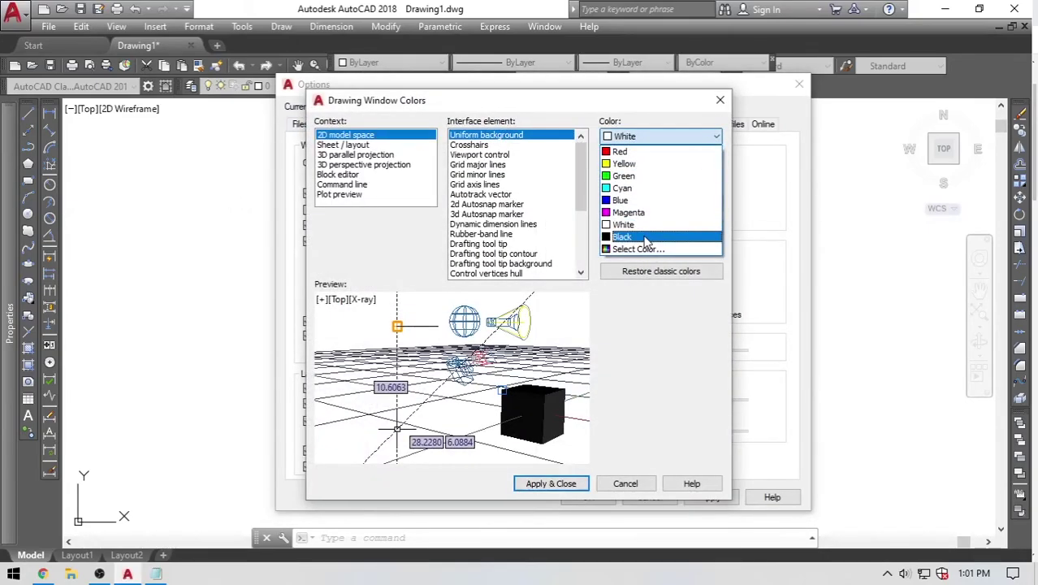
{"action": "left_click", "coordinate": [646, 237]}
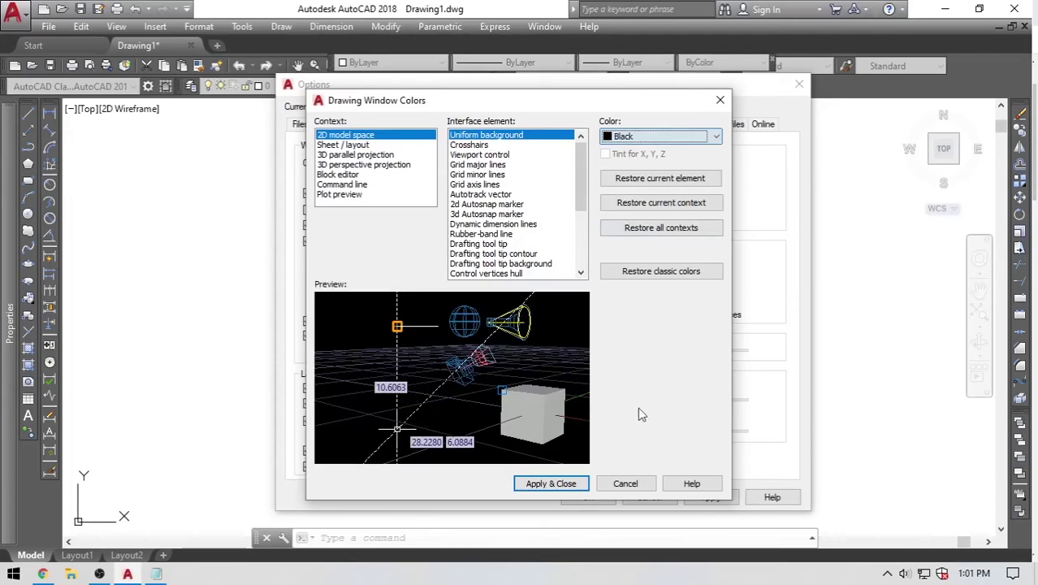
{"action": "left_click", "coordinate": [551, 483]}
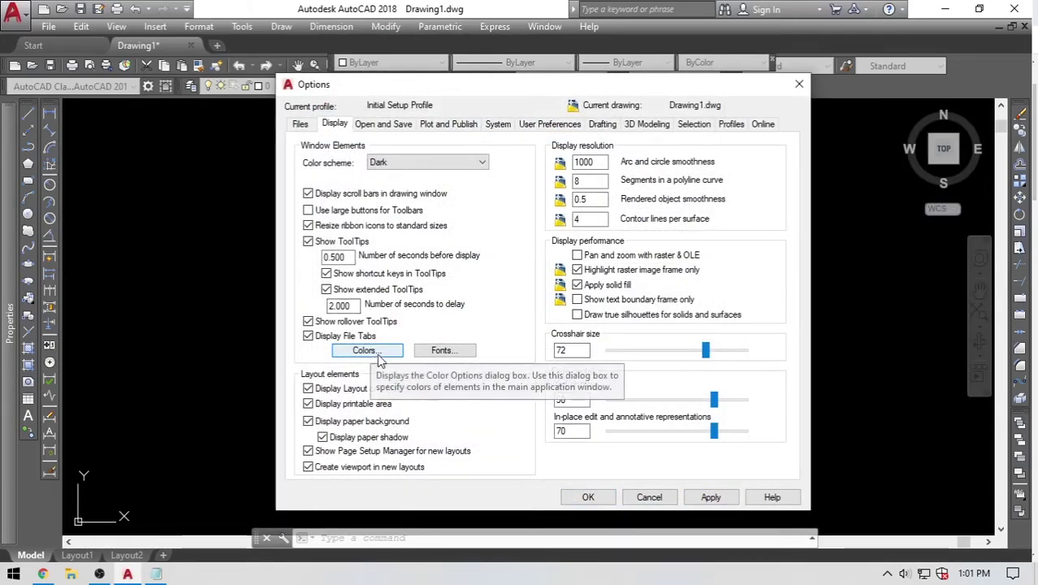
Increase the grip size slightly in the selection options, and check the visual effect settings without changing them.
{"action": "left_click", "coordinate": [695, 125]}
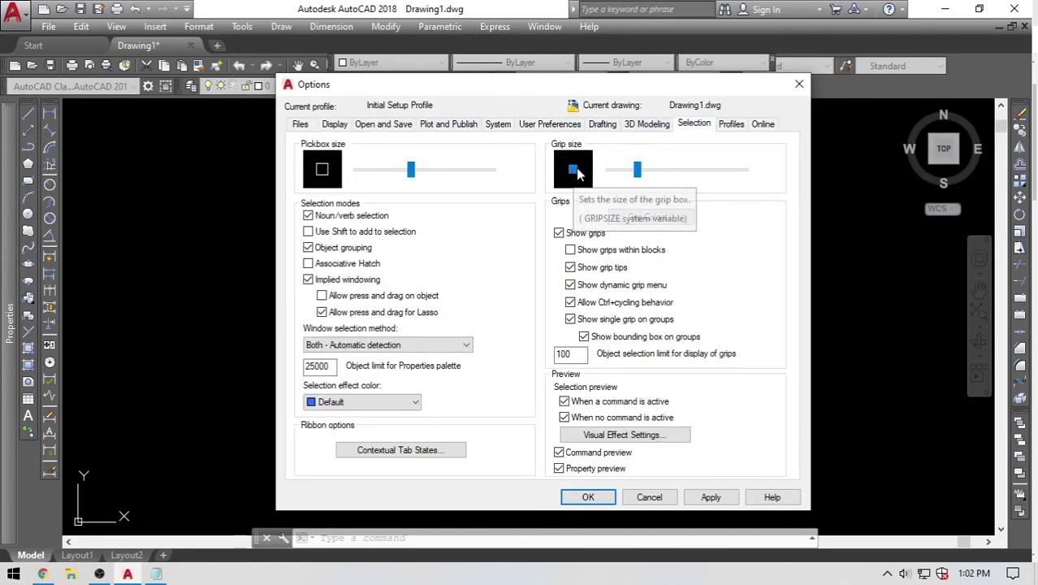
{"action": "mouse_move", "coordinate": [639, 179]}
{"action": "left_mouse_down"}
{"action": "mouse_move", "coordinate": [689, 180]}
{"action": "mouse_move", "coordinate": [647, 183]}
{"action": "mouse_move", "coordinate": [655, 189]}
{"action": "left_mouse_up"}
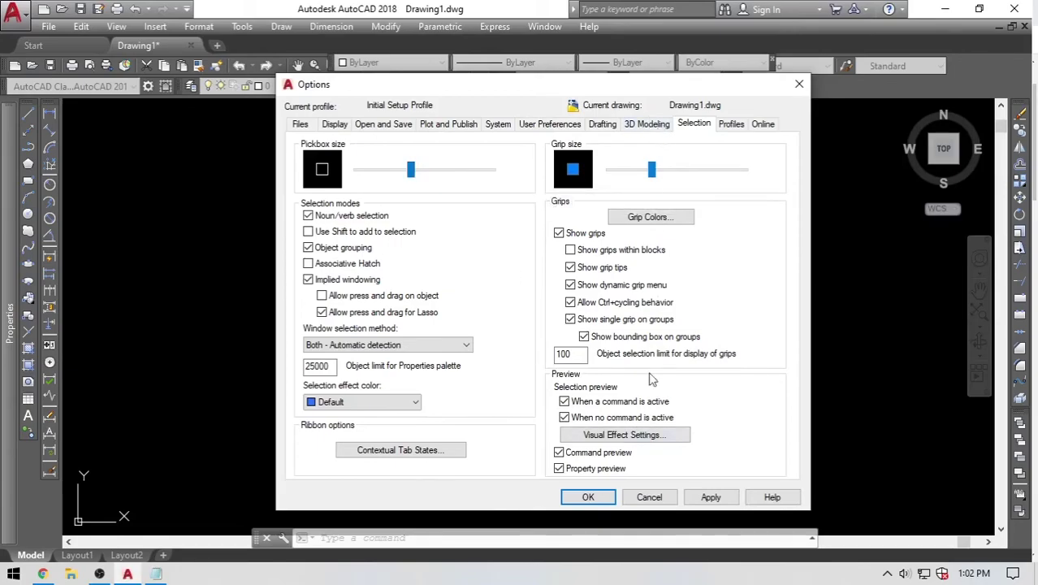
{"action": "left_click", "coordinate": [674, 436]}
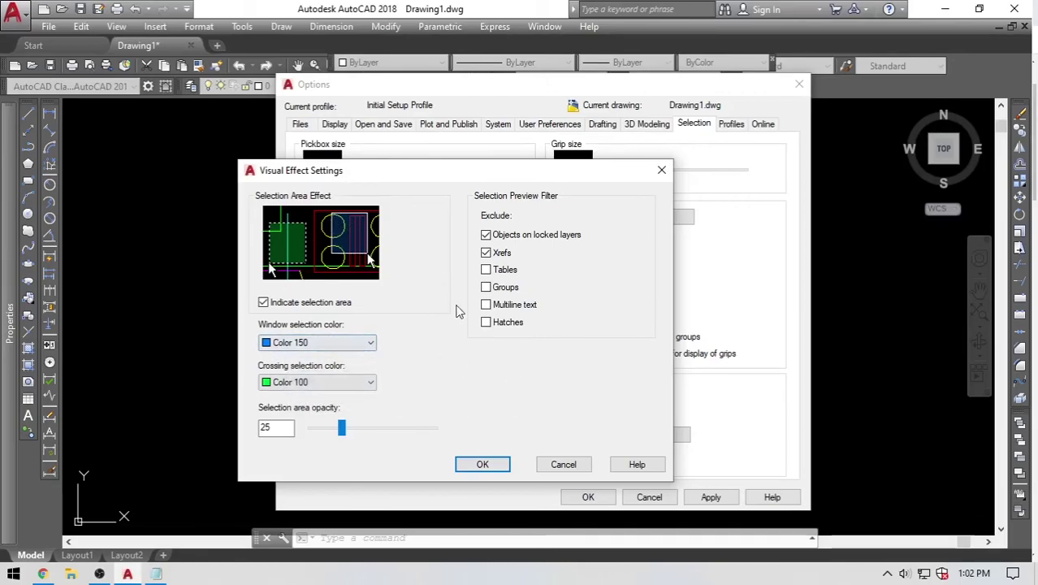
{"action": "left_click", "coordinate": [563, 464]}
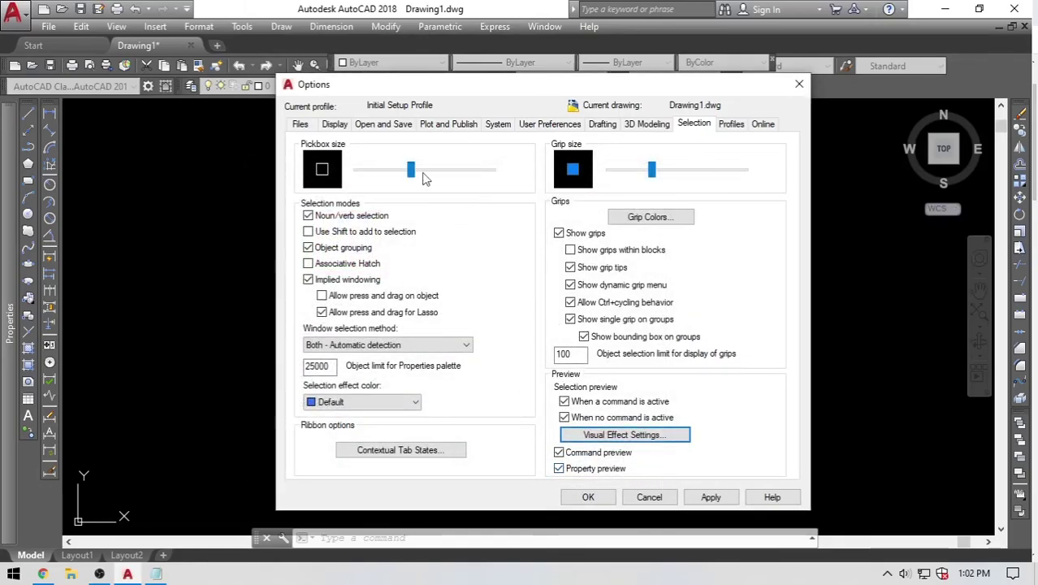
Look through the Profiles, 3D Modeling, User Preferences, Plot and Publish, Display, and Open and Save options.
{"action": "left_click", "coordinate": [735, 126]}
{"action": "left_click", "coordinate": [656, 124]}
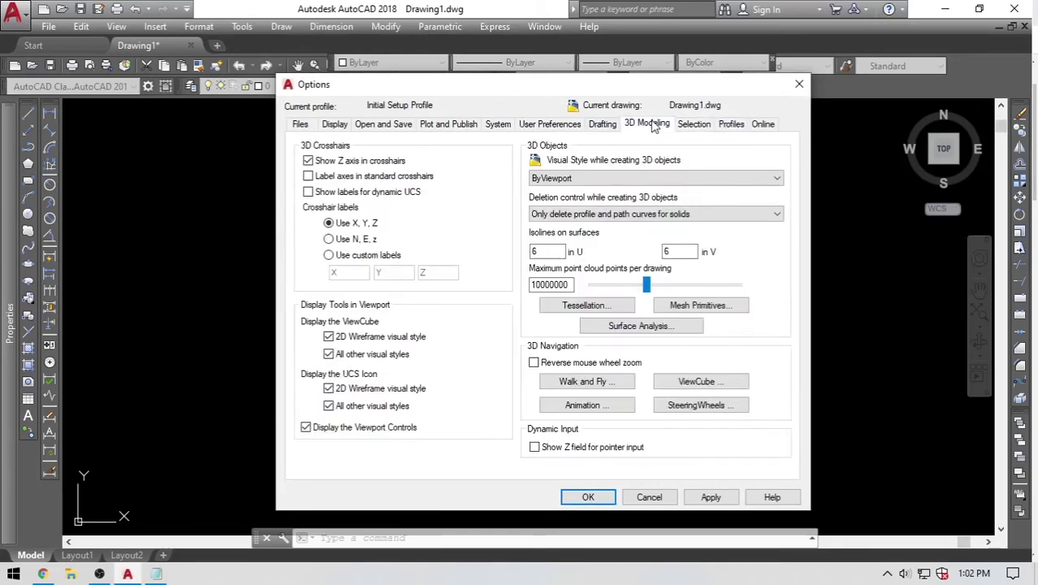
{"action": "left_click", "coordinate": [550, 125]}
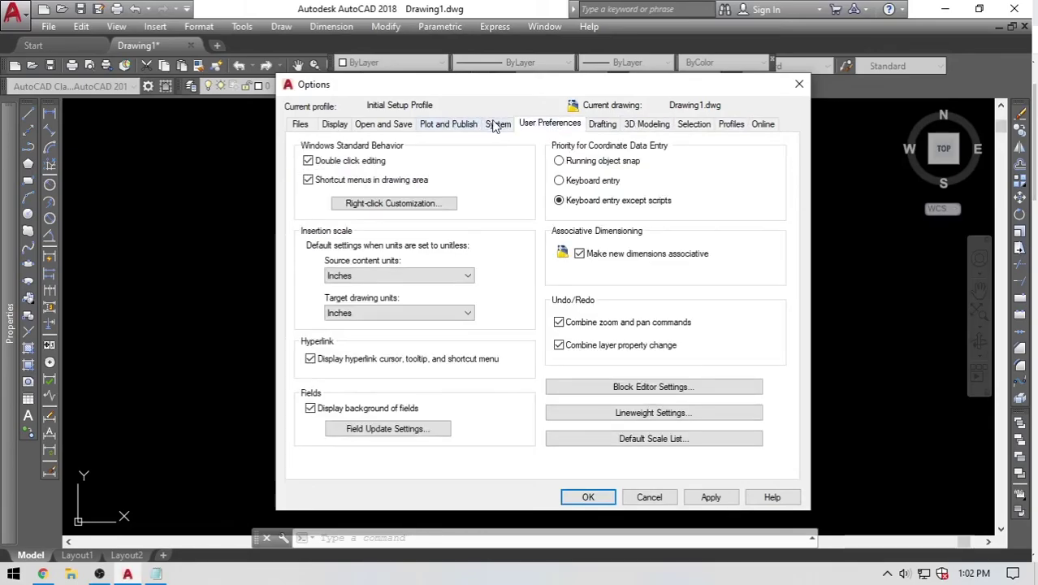
{"action": "left_click", "coordinate": [448, 124]}
{"action": "left_click", "coordinate": [396, 128]}
{"action": "left_click", "coordinate": [335, 124]}
{"action": "left_click", "coordinate": [386, 127]}
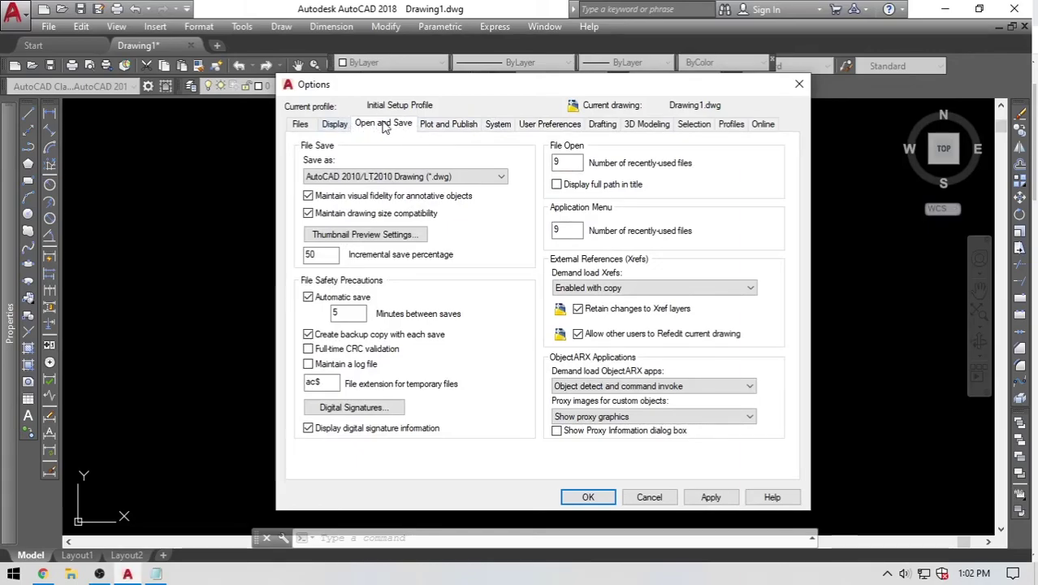
Examine the drawing file versions available as the default save format, keeping the current choice.
{"action": "left_click", "coordinate": [491, 178]}
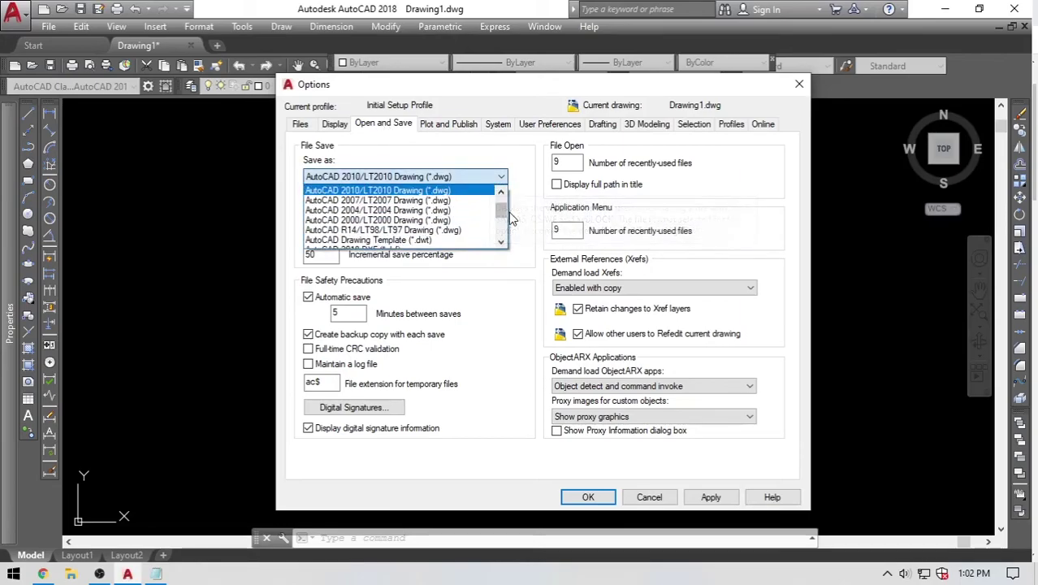
{"action": "left_click_drag", "start_coordinate": [505, 215], "coordinate": [507, 209]}
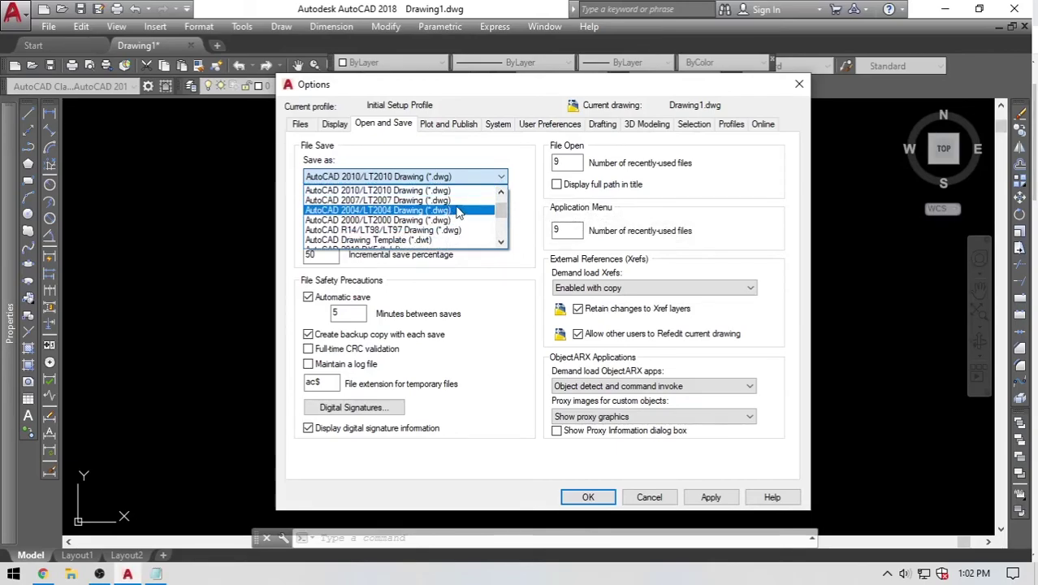
{"action": "left_click_drag", "start_coordinate": [502, 213], "coordinate": [504, 205]}
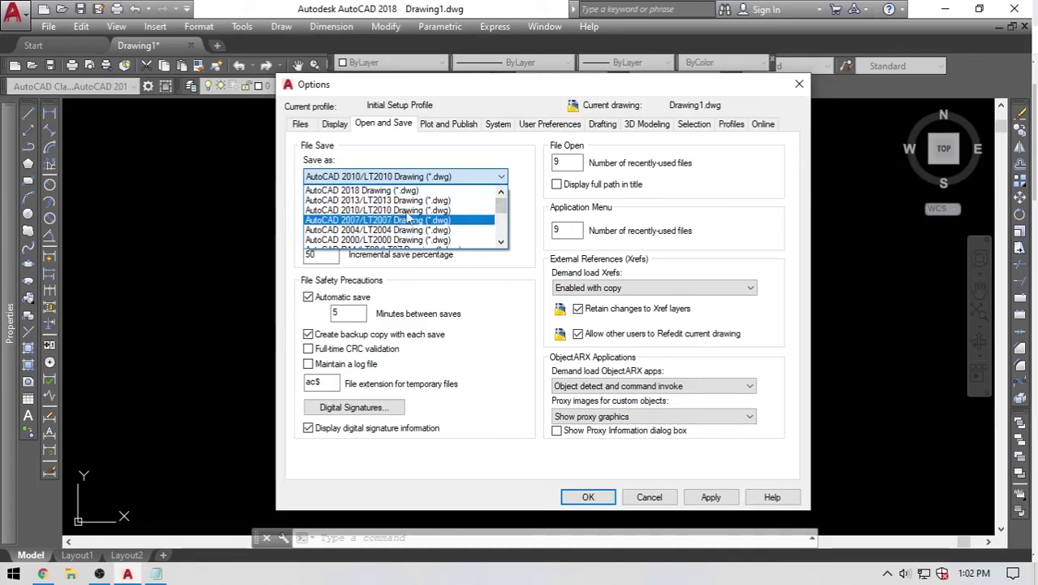
{"action": "scroll", "coordinate": [414, 231], "scroll_direction": "down", "scroll_amount": 3}
{"action": "scroll", "coordinate": [416, 229], "scroll_direction": "up", "scroll_amount": 3}
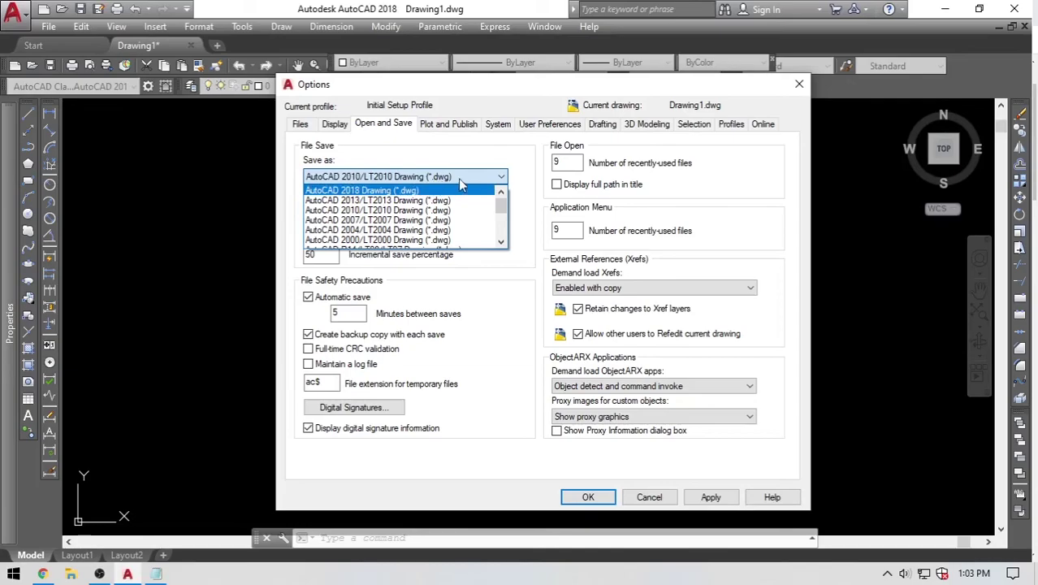
{"action": "left_click", "coordinate": [446, 178]}
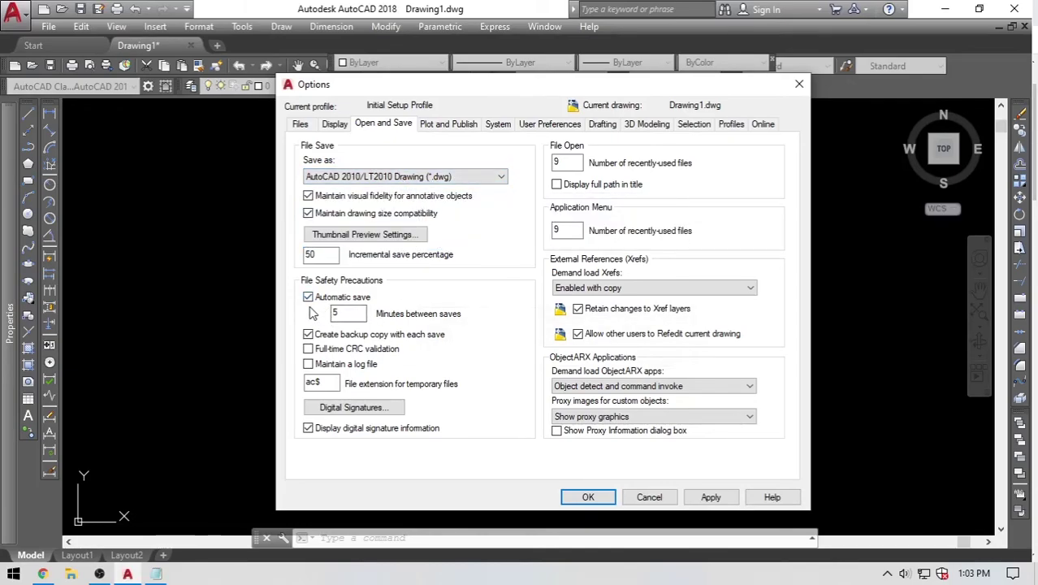
Examine the minutes between automatic saves, and leave the Options dialog without saving changes.
{"action": "left_click", "coordinate": [341, 313]}
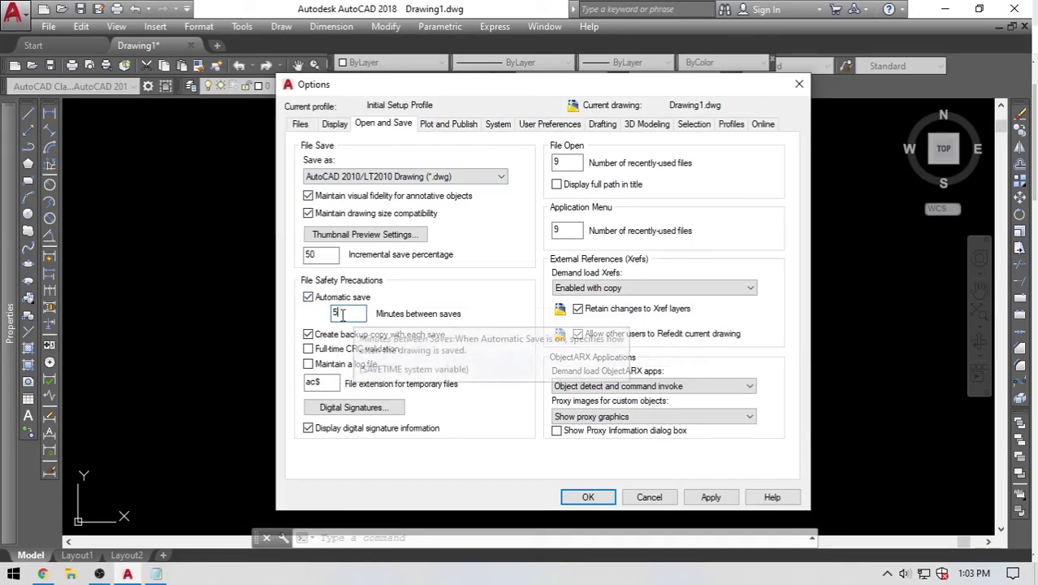
{"action": "double_click", "coordinate": [343, 314]}
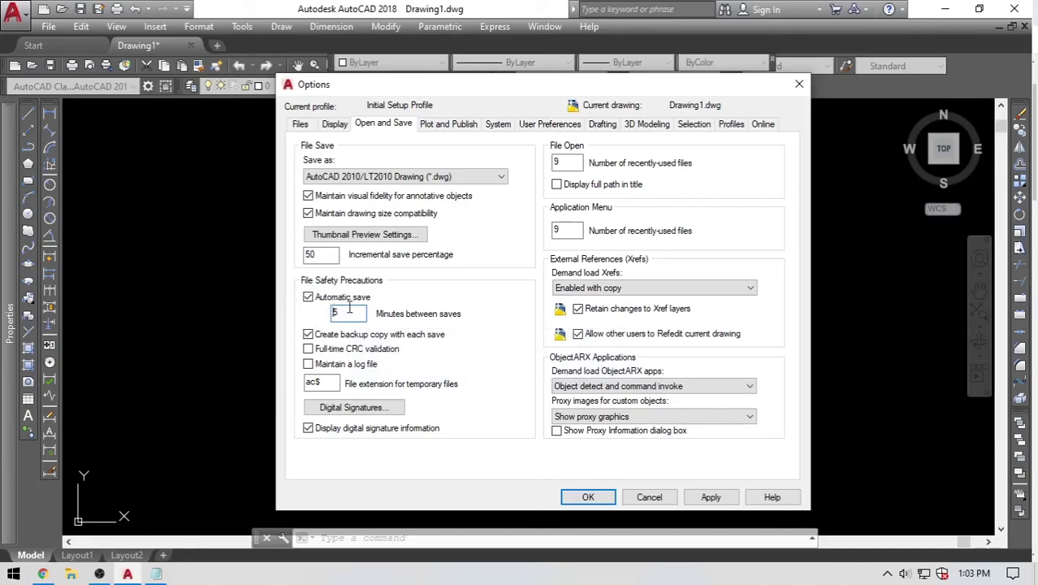
{"action": "left_click", "coordinate": [350, 314]}
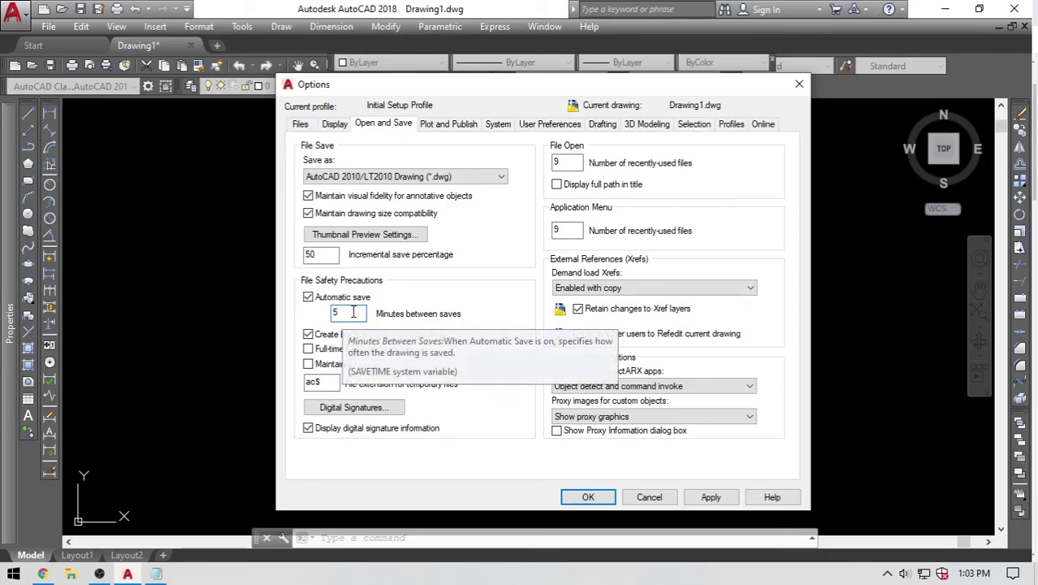
{"action": "double_click", "coordinate": [333, 315]}
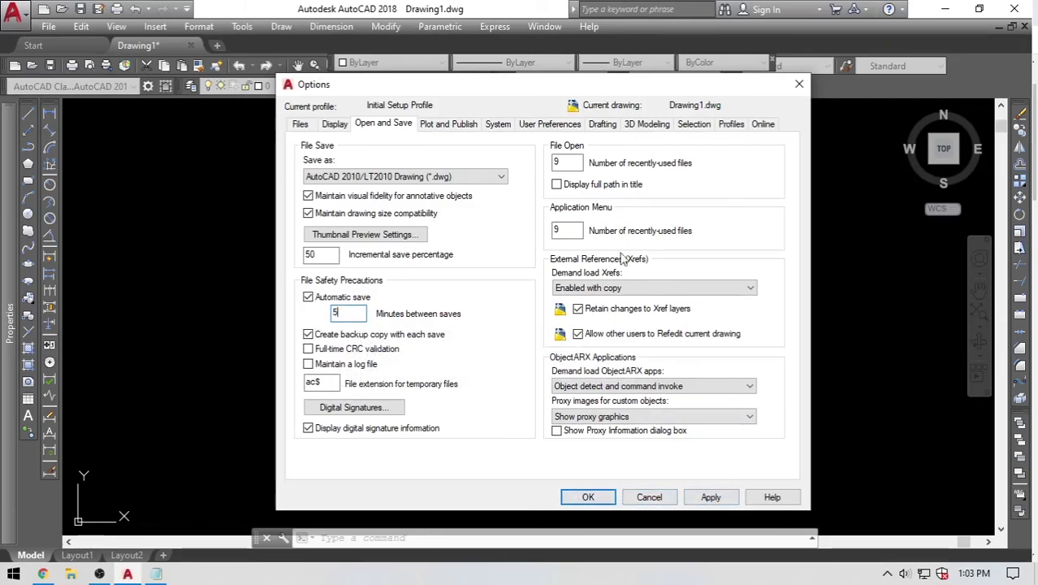
{"action": "left_click", "coordinate": [646, 497]}
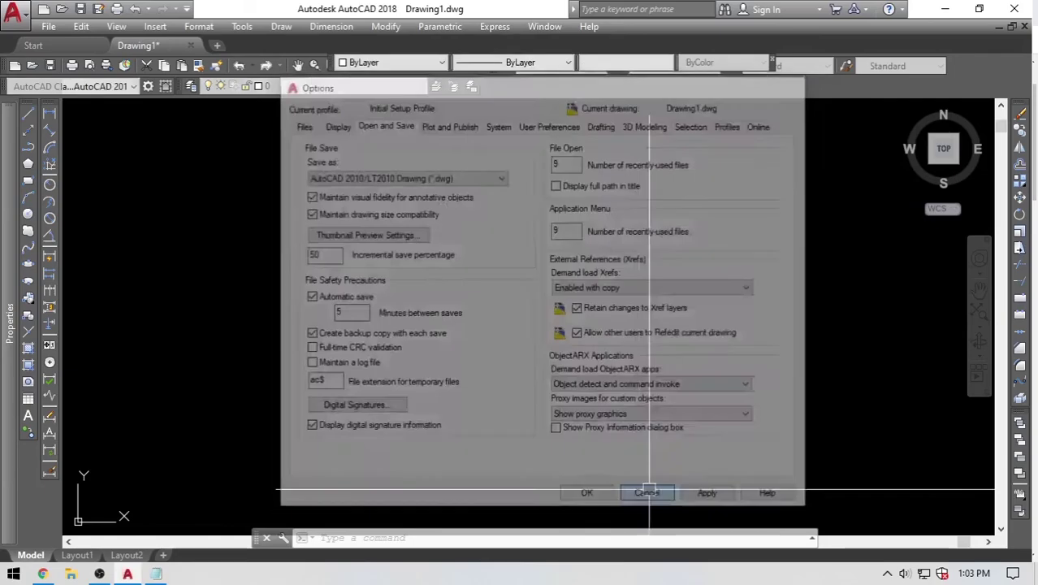